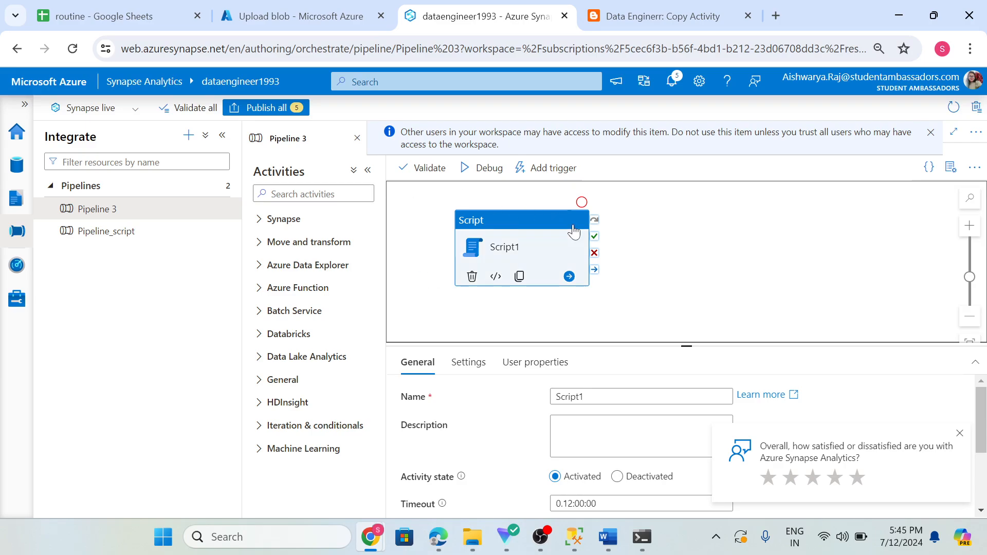
- Delete the Script activity from Pipeline 3 and add a Copy data activity to the canvas in its place
click(14, 236)
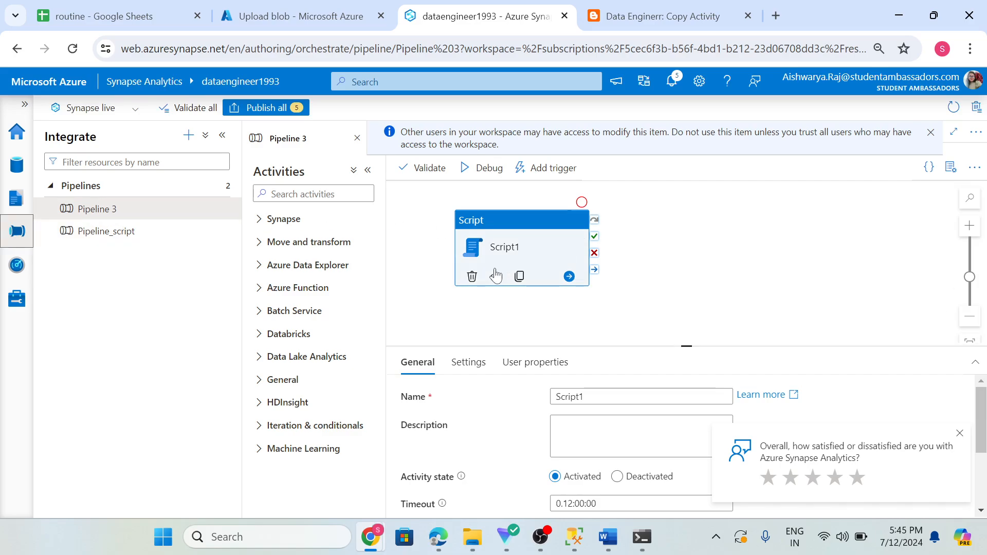
click(471, 281)
click(273, 194)
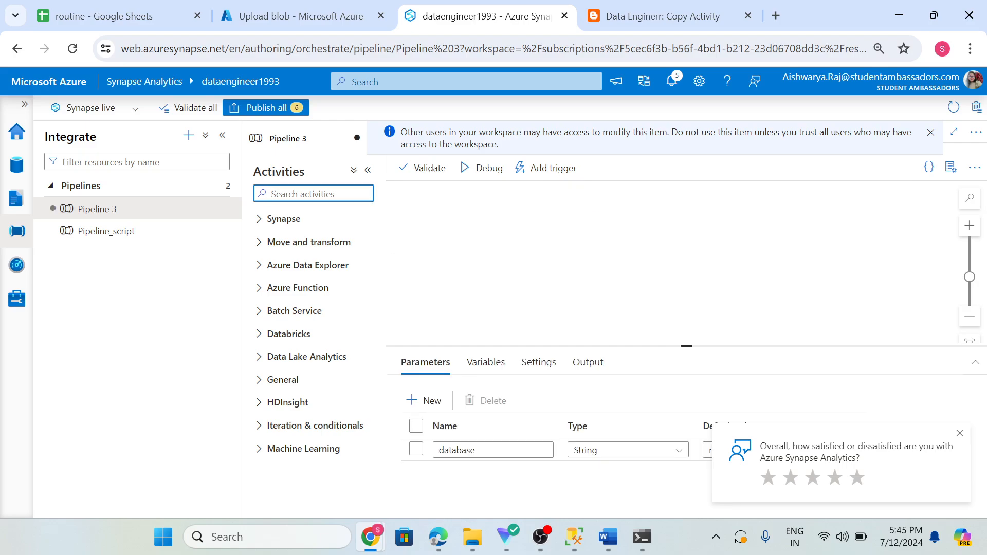
text(cop)
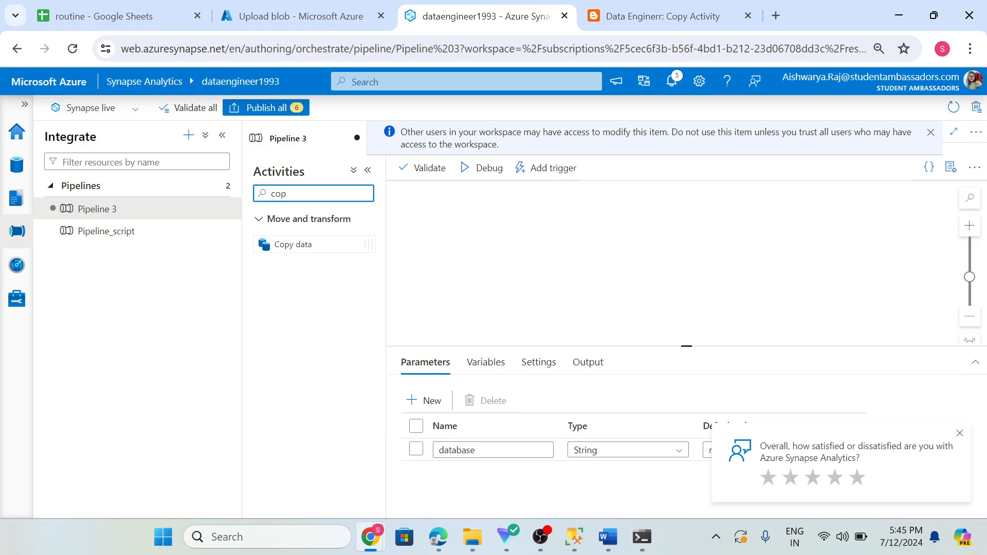
drag(288, 243, 481, 232)
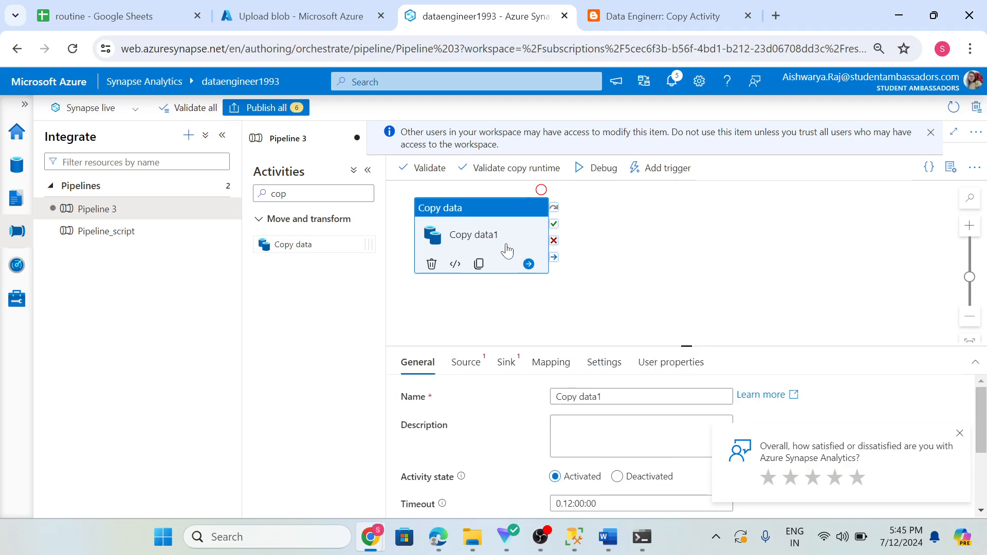
- Switch to the Azure portal and examine the customer and movies folders in storagedata1993's source container
mouse_move(260, 7)
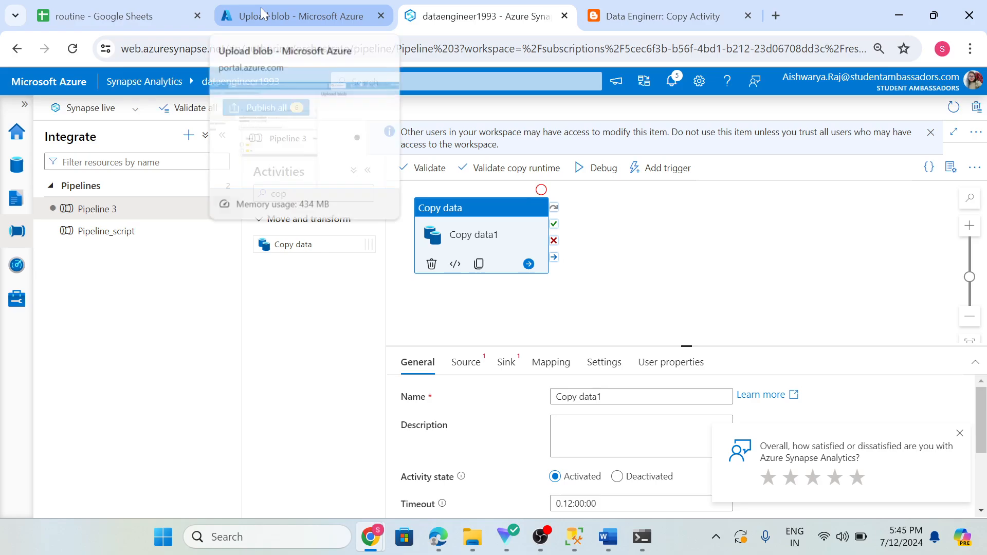
click(261, 7)
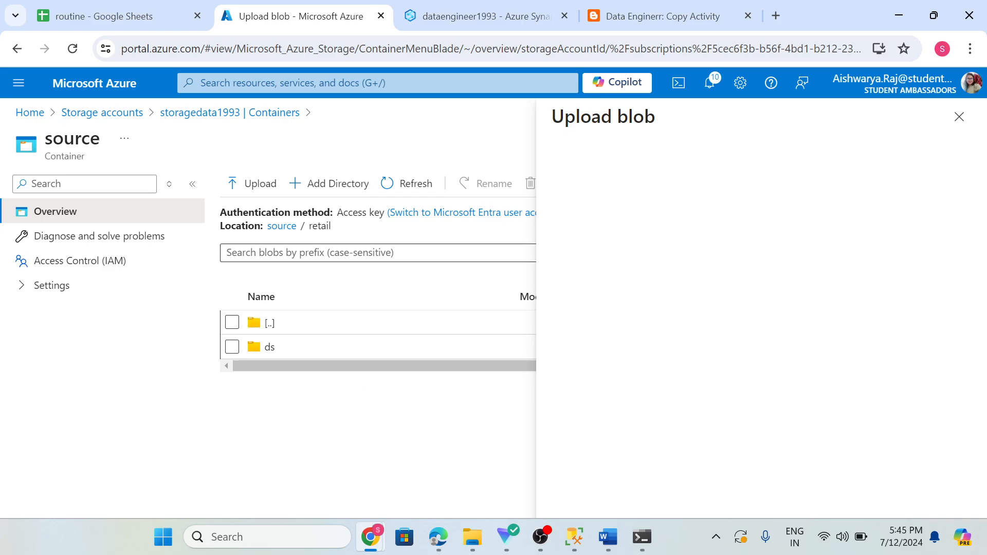
click(280, 227)
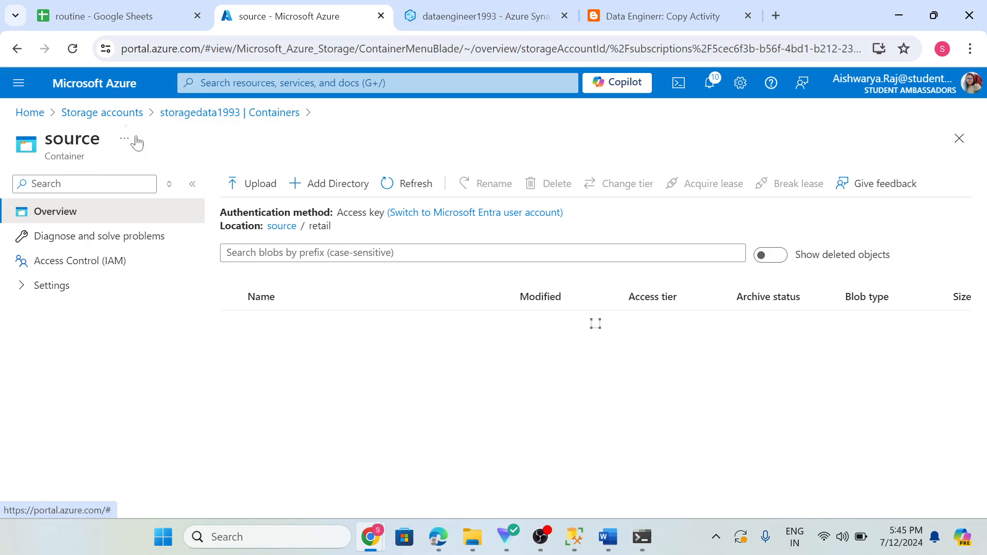
click(208, 114)
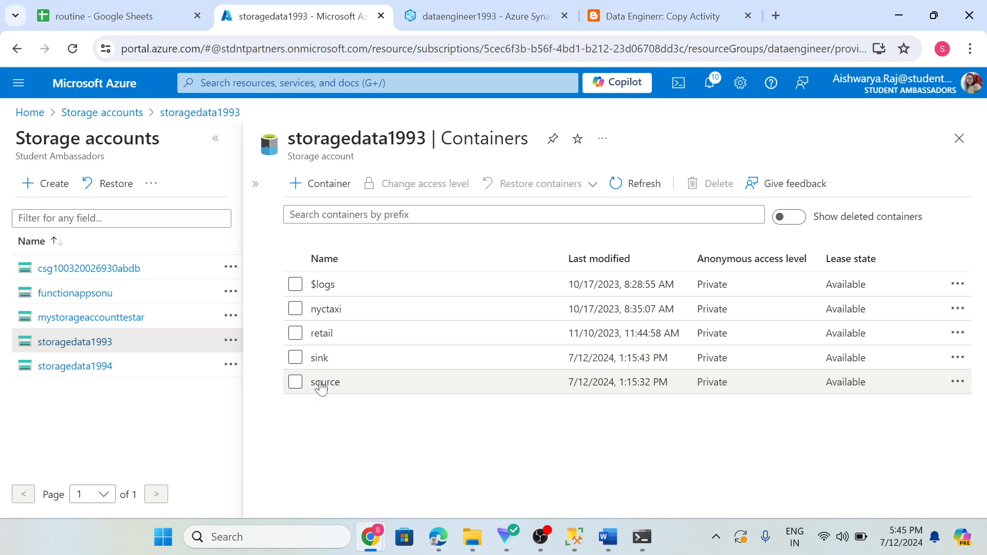
click(322, 383)
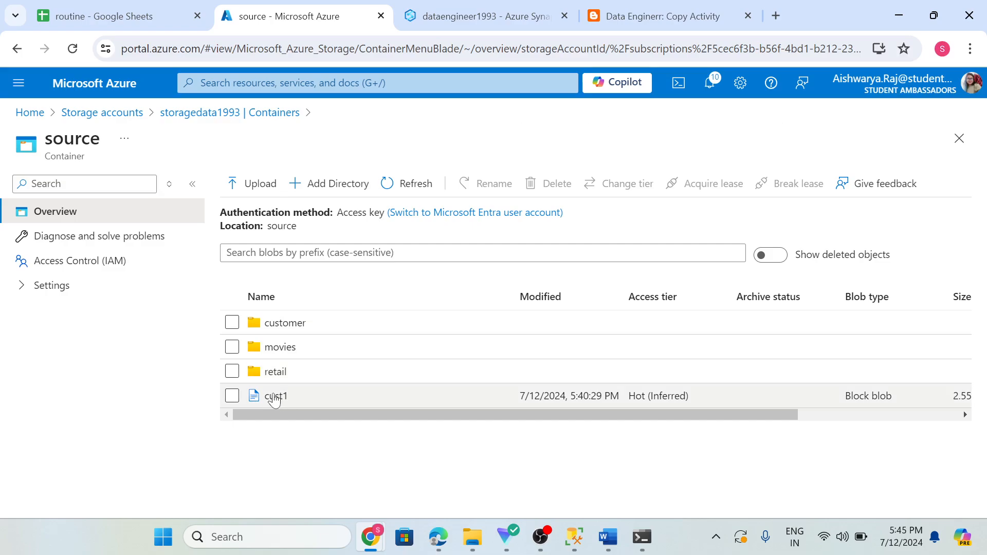
click(287, 325)
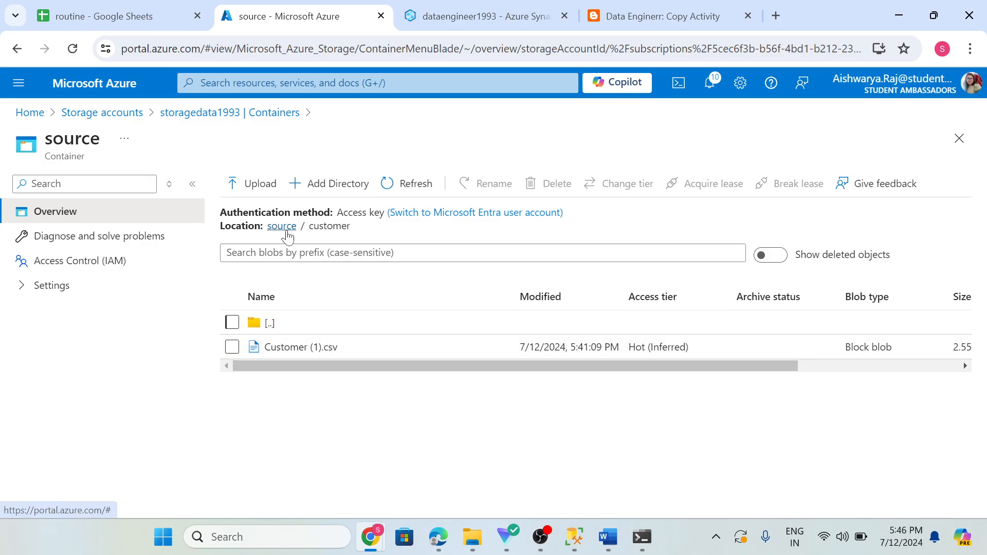
click(284, 229)
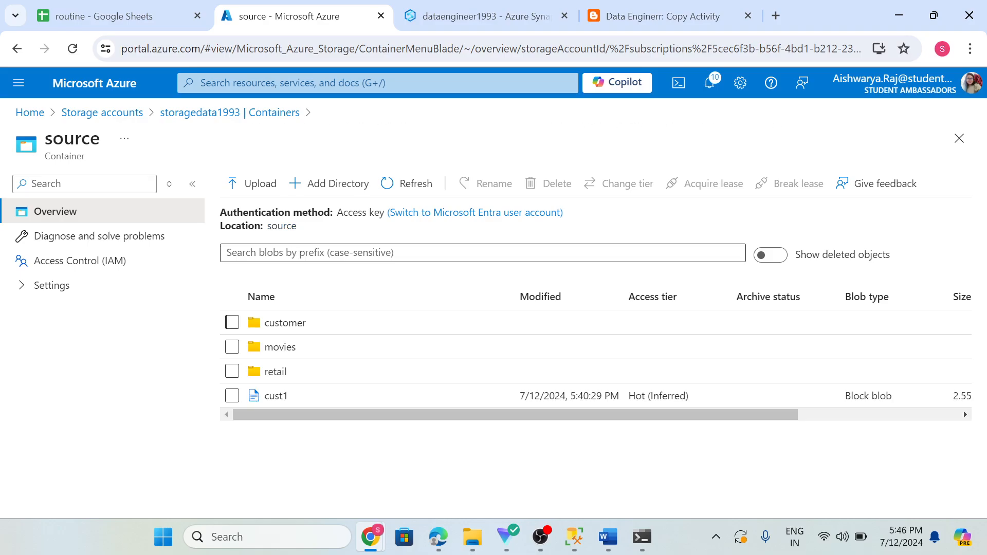
click(279, 347)
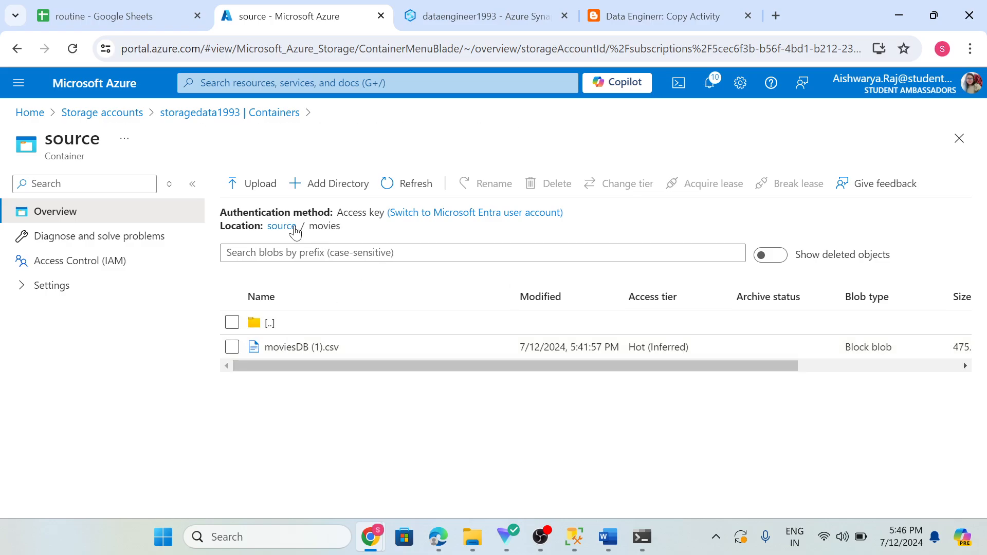
click(281, 226)
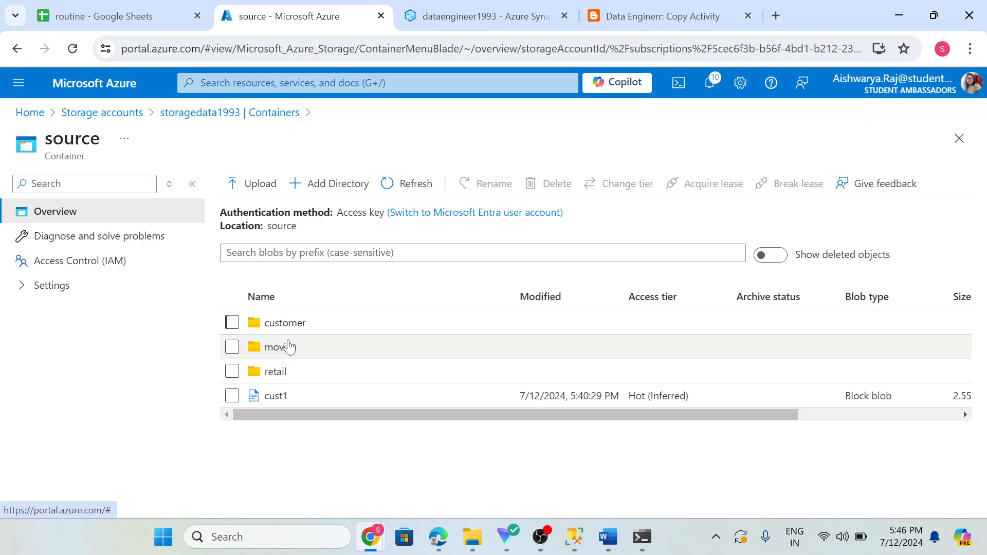
- Upload products (1).csv and Groceries_dataset.csv from Downloads into the source container's retail folder
click(283, 379)
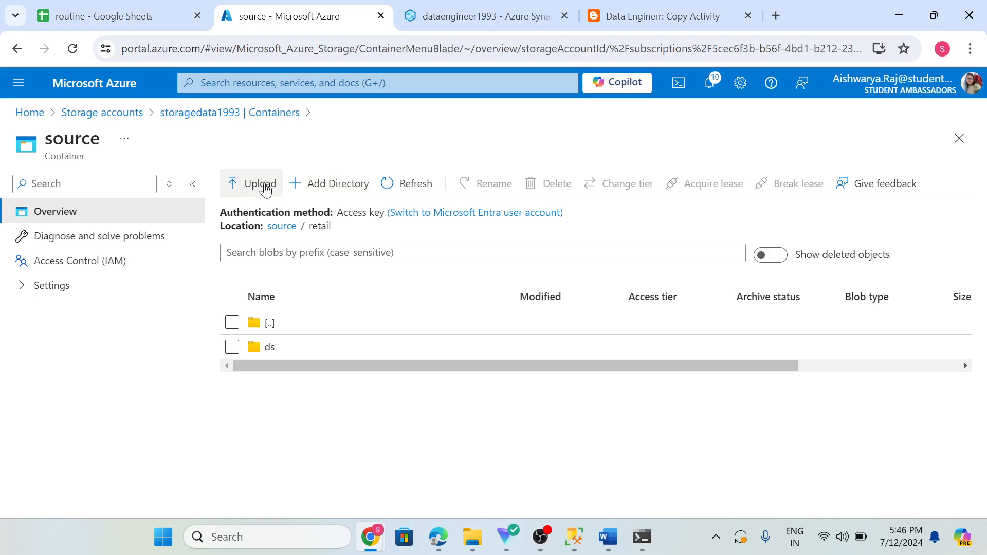
click(264, 189)
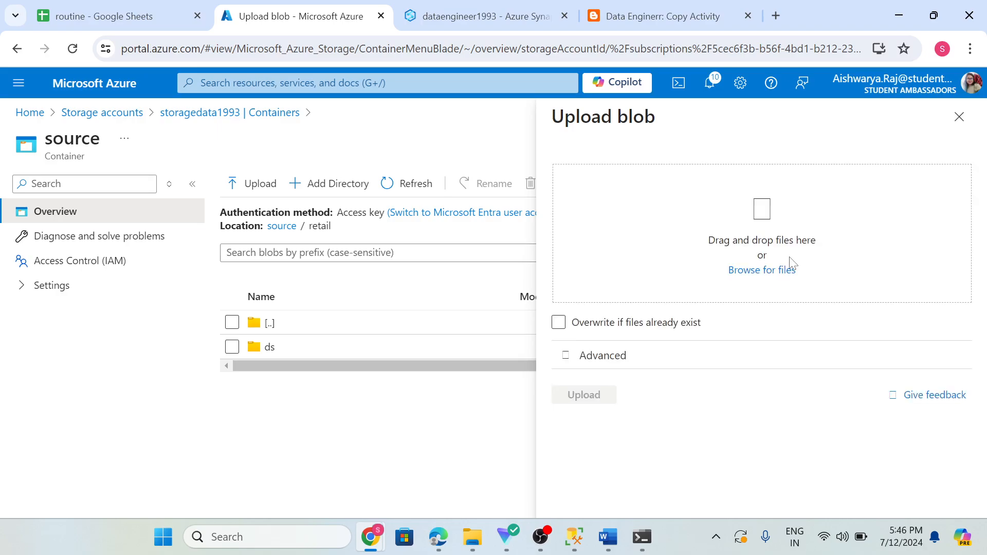
click(777, 269)
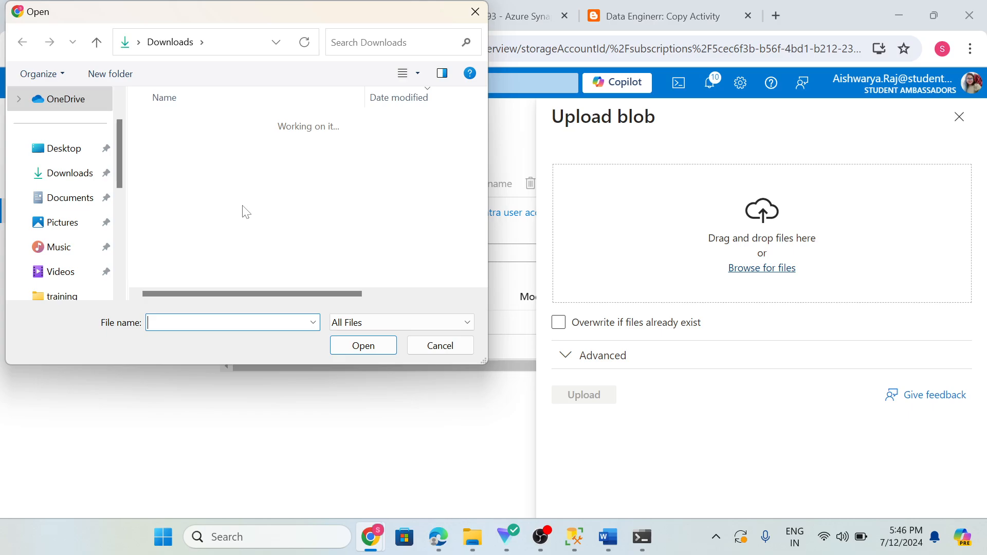
click(223, 147)
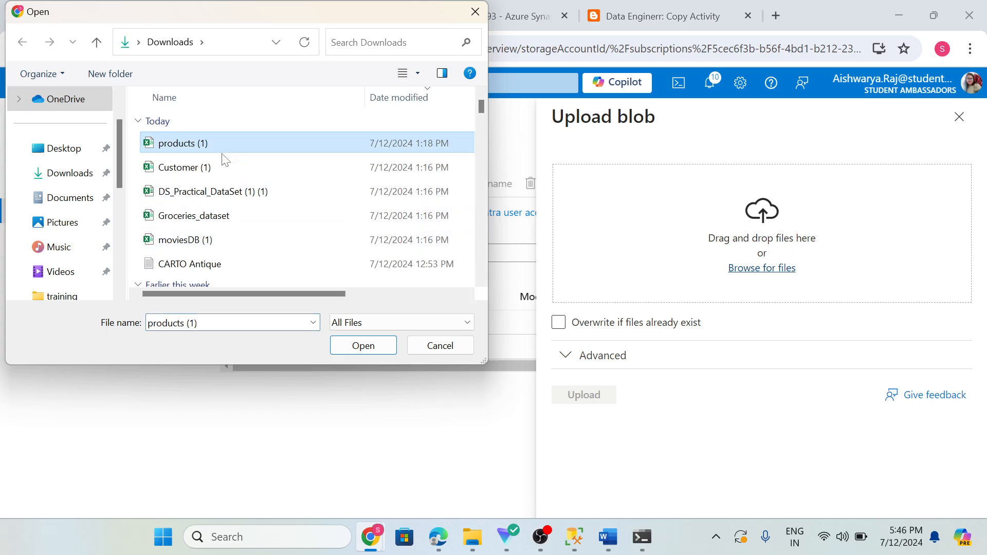
ctrl+click(221, 163)
click(220, 166)
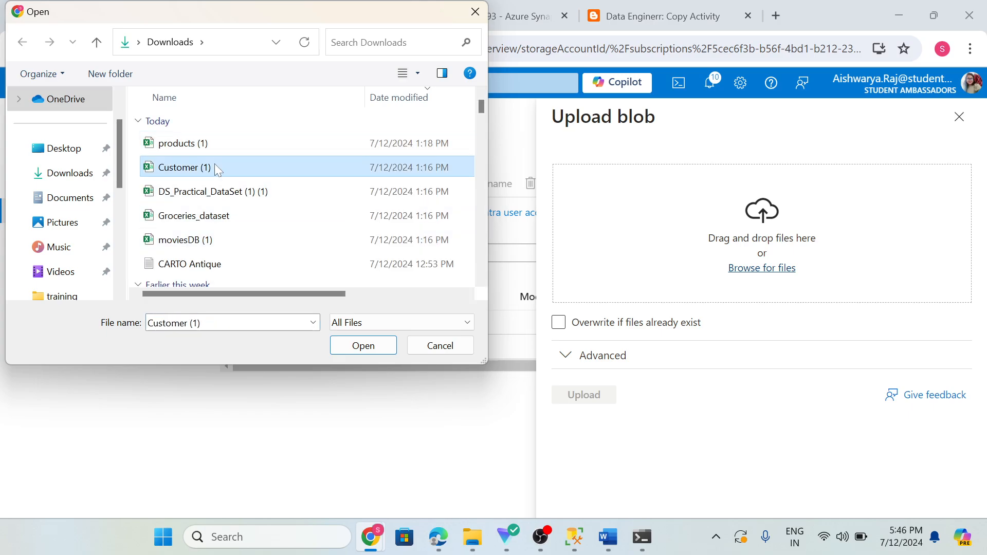
ctrl+click(215, 214)
click(248, 166)
click(214, 218)
ctrl+click(198, 145)
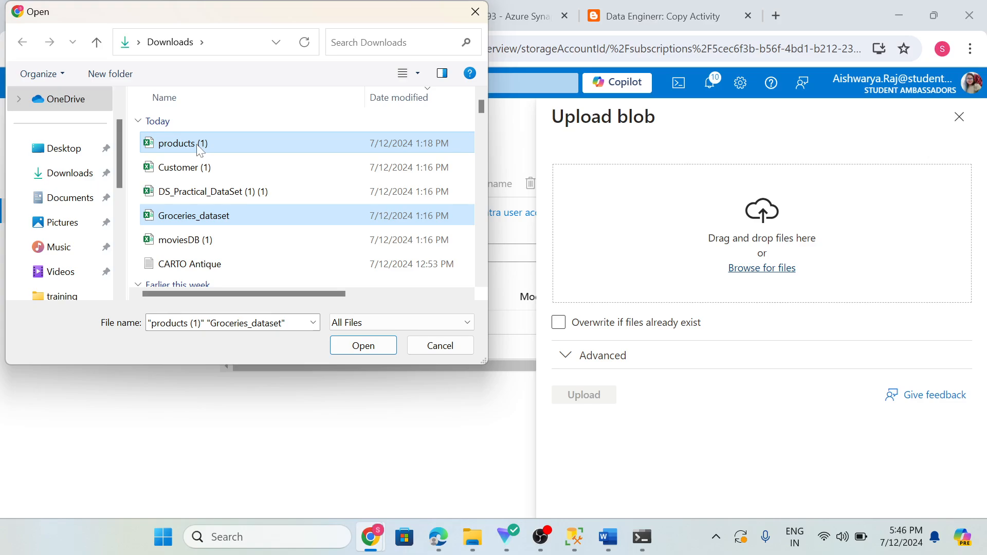
click(364, 352)
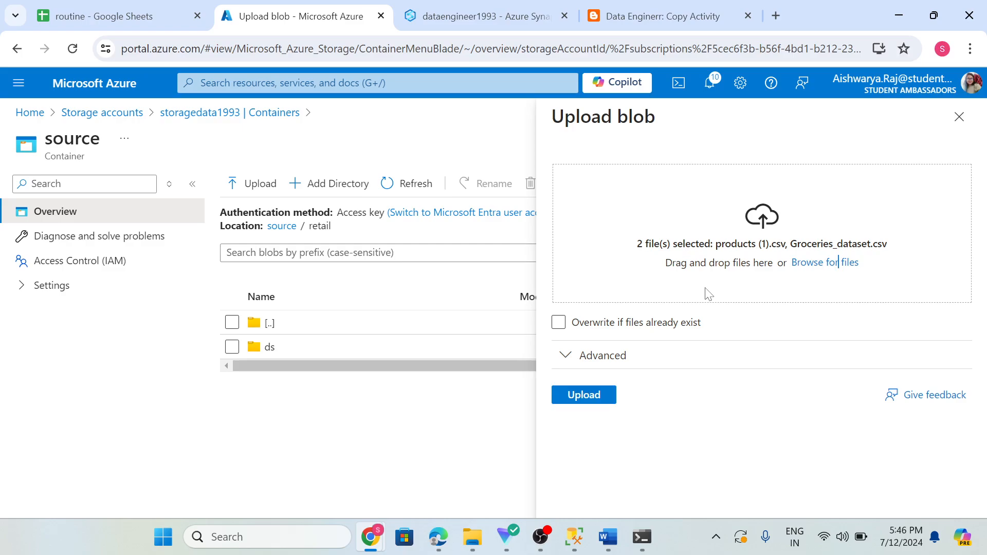
click(584, 399)
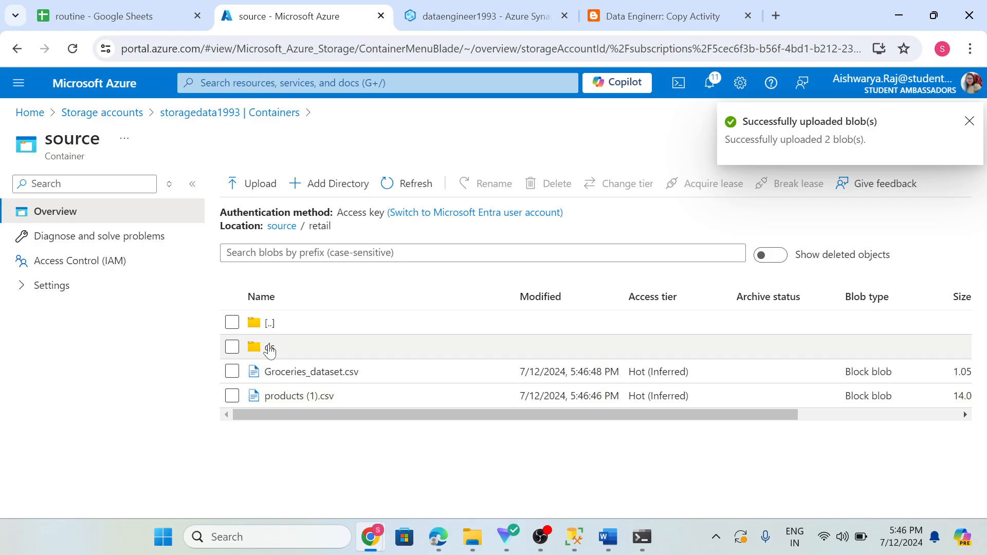
- Upload DS_Practical_DataSet (1) (1).xlsx from Downloads into the ds folder inside retail
click(269, 351)
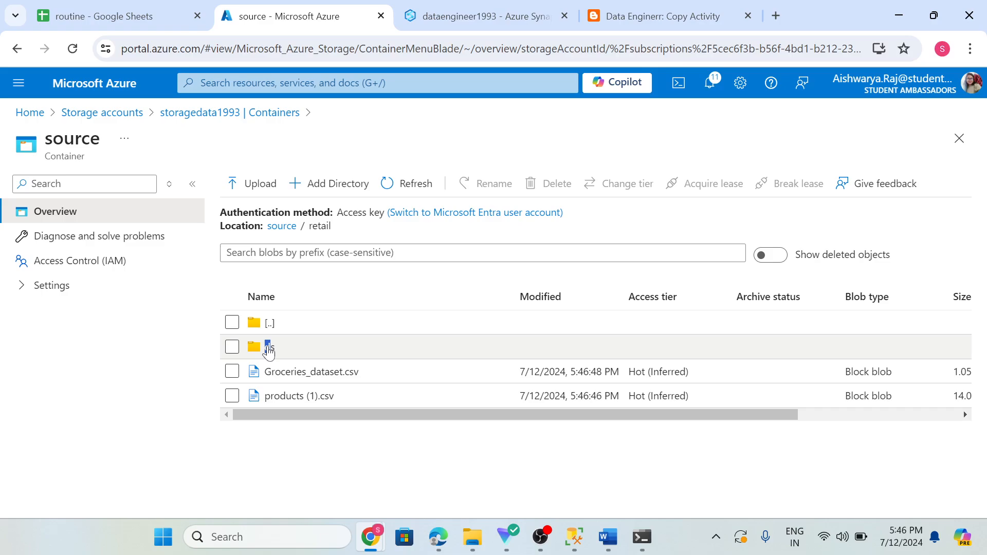
click(267, 351)
click(269, 350)
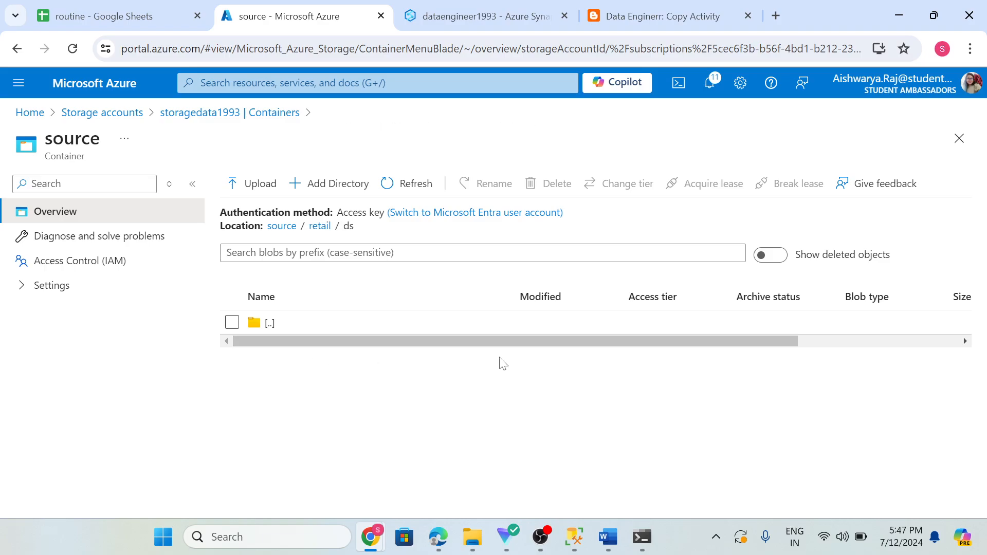
click(262, 189)
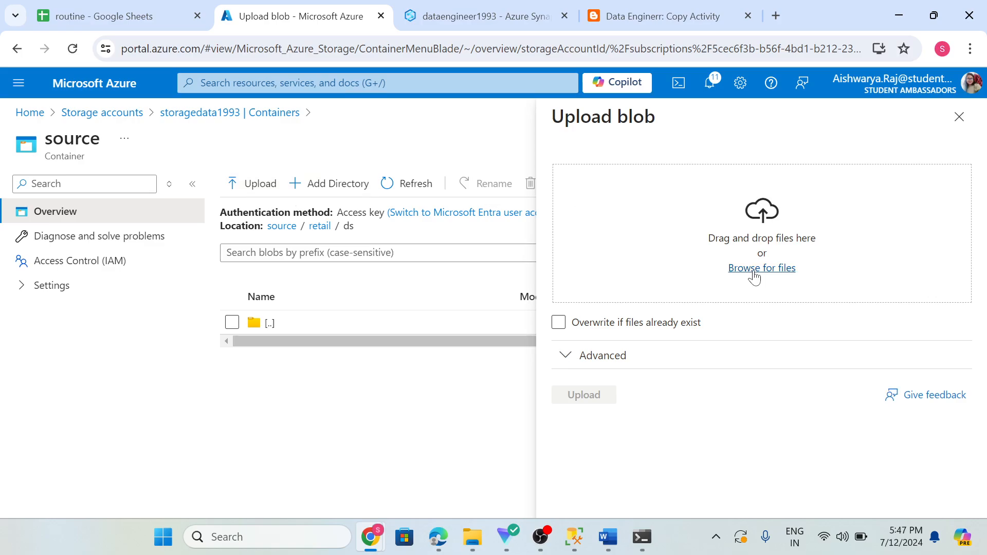
click(761, 268)
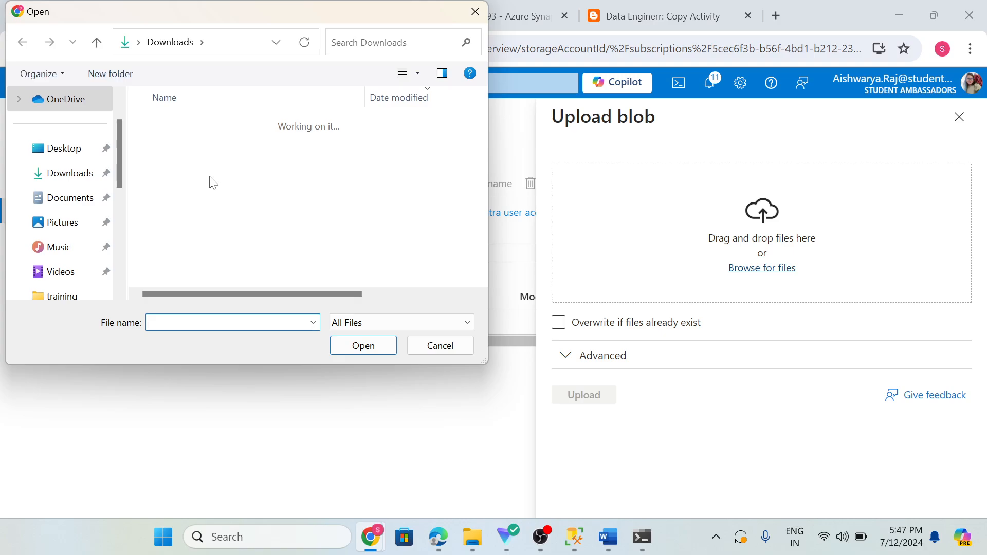
click(201, 191)
click(363, 346)
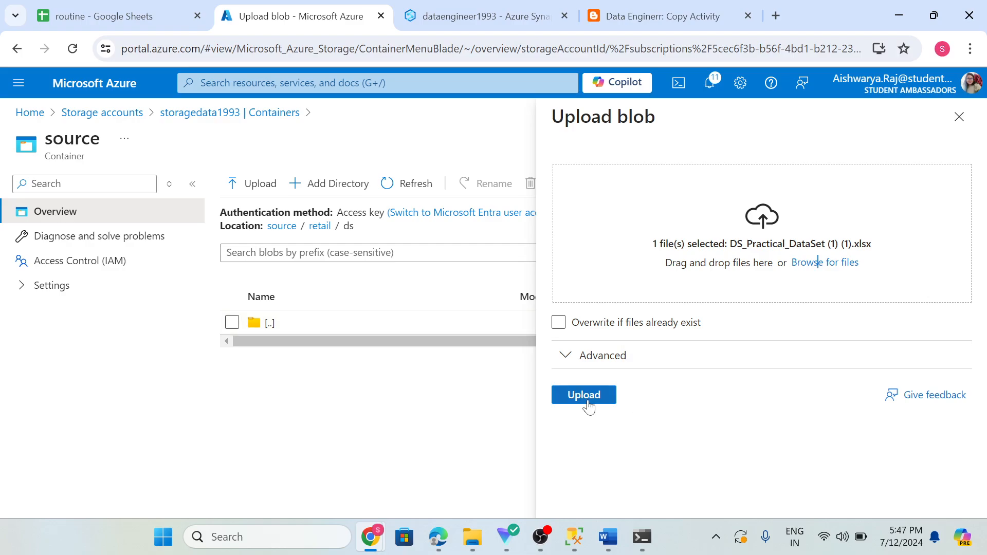
click(583, 396)
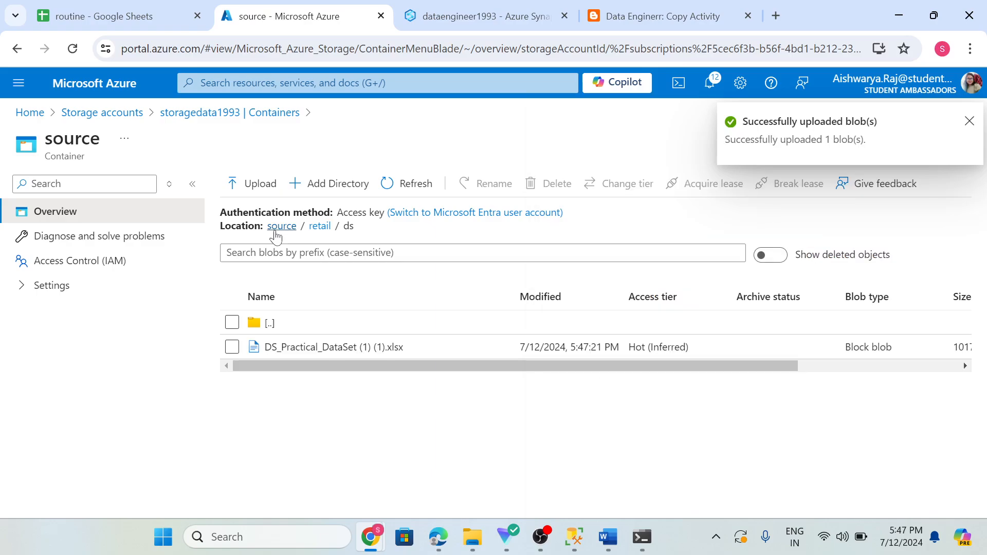
- Check the contents of the sink container in storagedata1993 and return to the container list
click(277, 229)
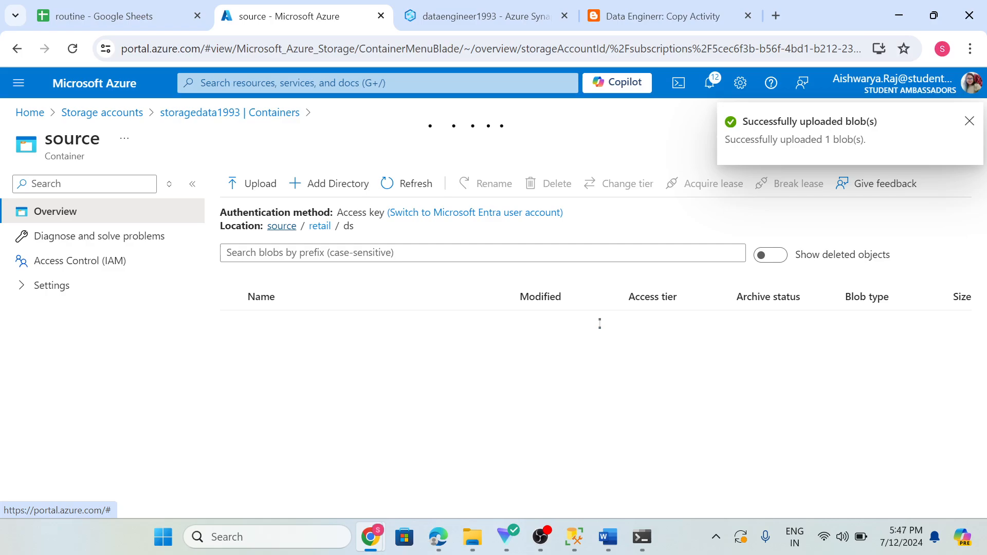
click(192, 113)
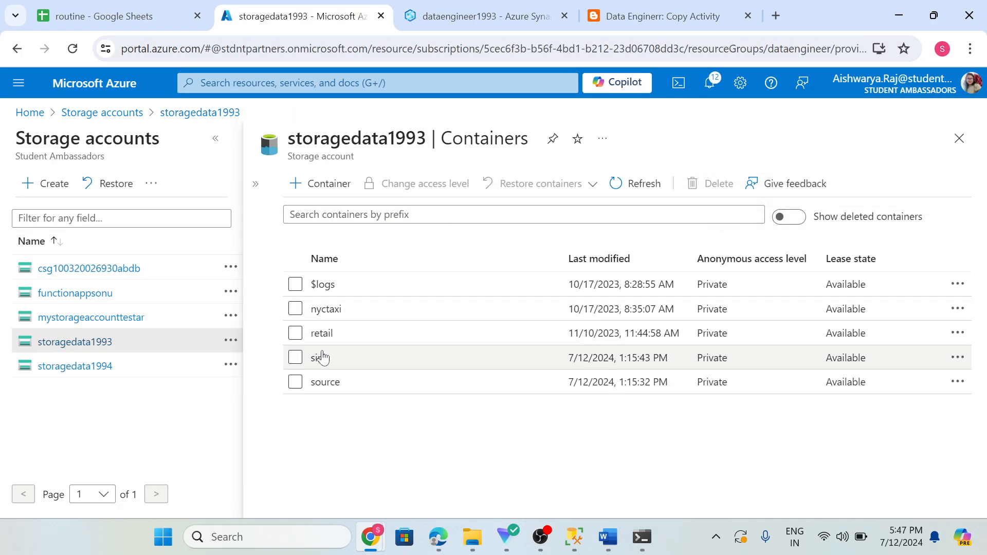
click(322, 357)
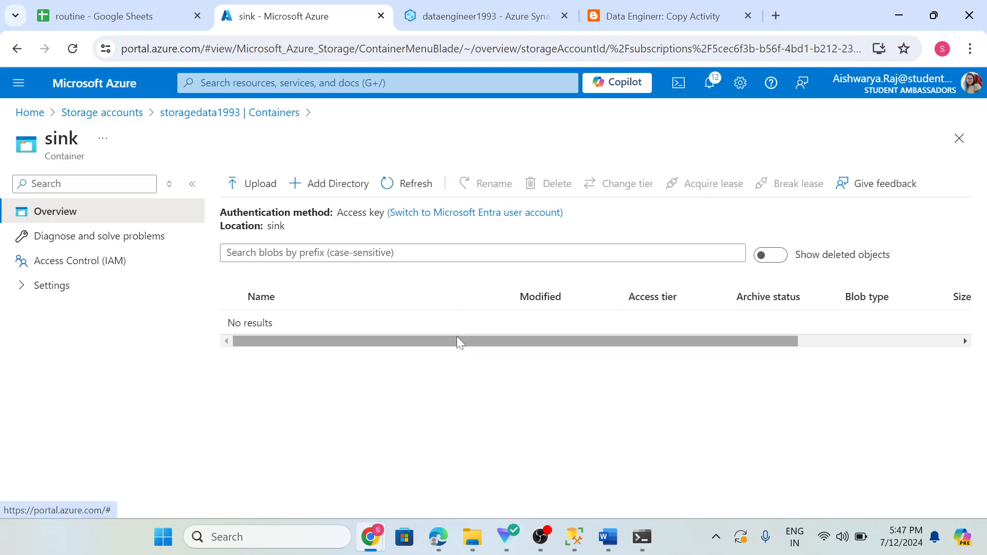
click(228, 114)
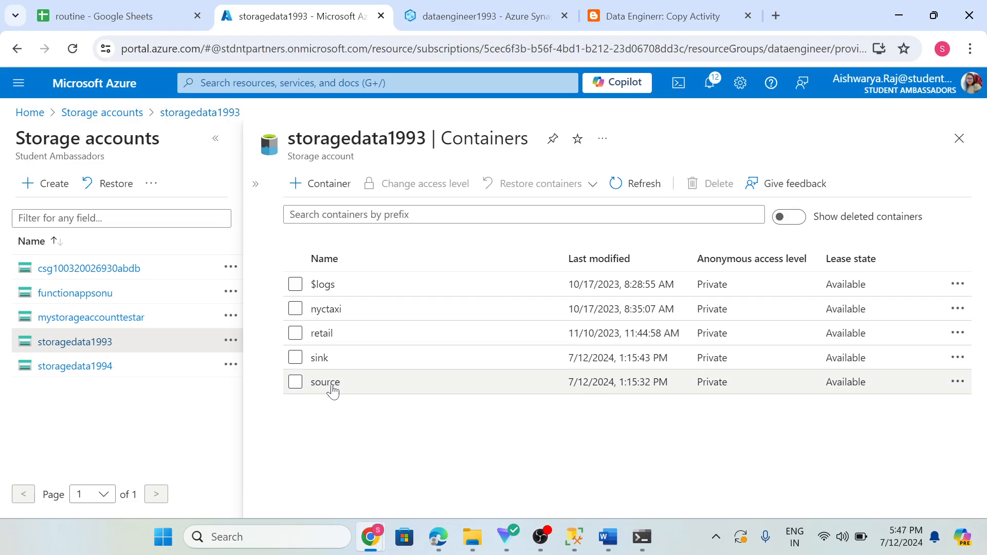
- Switch back to Pipeline 3 in Azure Synapse and collapse the Activities pane
click(465, 18)
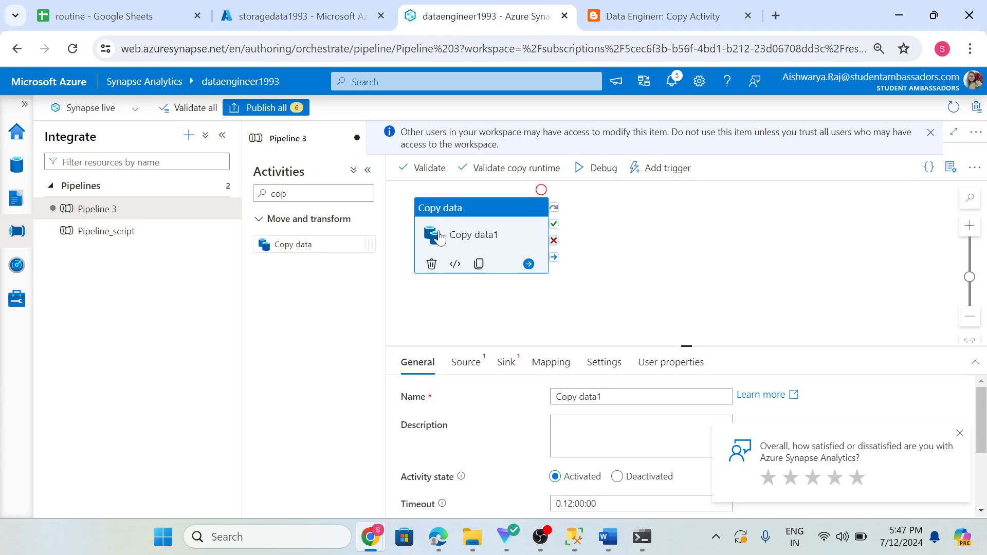
click(367, 170)
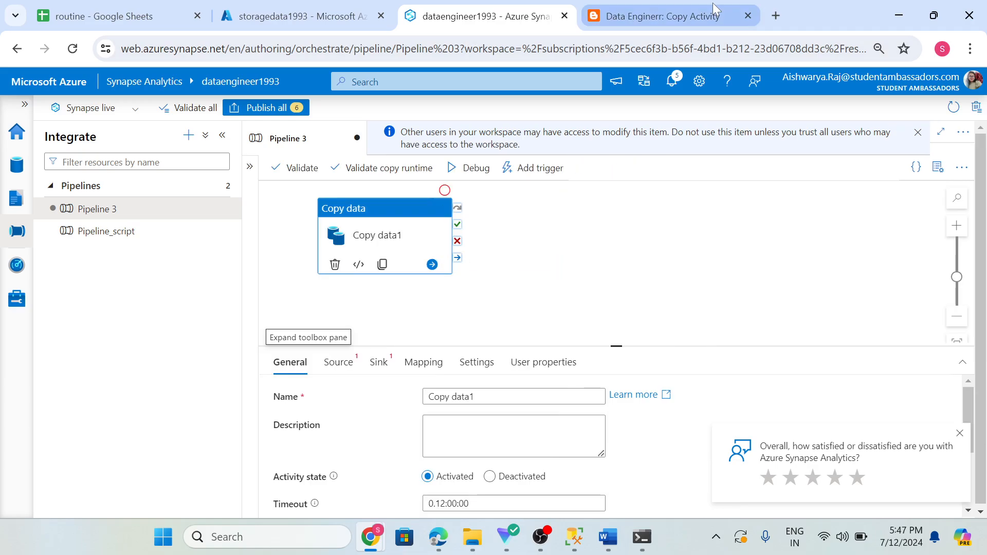
- Switch to the Copy Activity blog page and read from its start through the prerequisites for using the activity
click(646, 21)
scroll(107, 382, up, 10)
scroll(105, 385, down, 2)
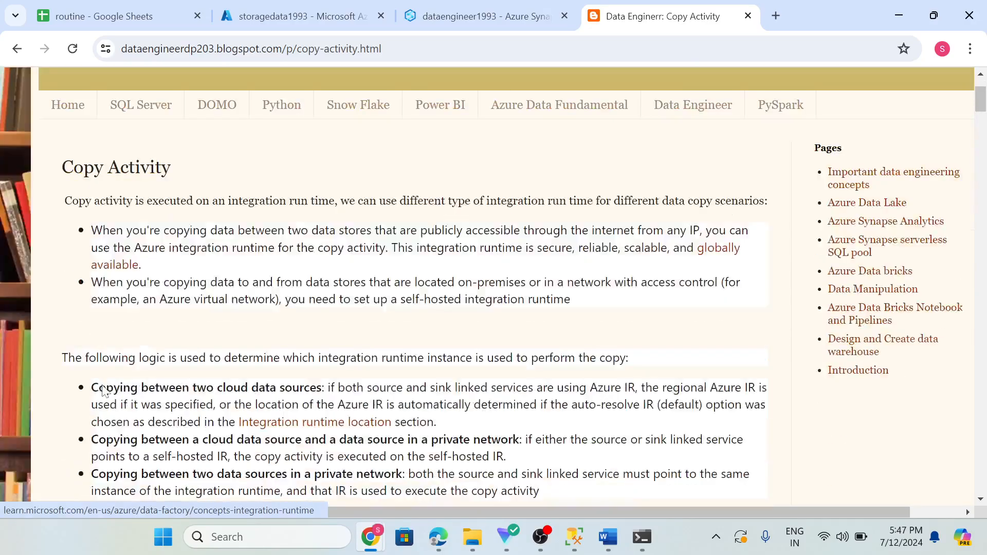
scroll(104, 391, down, 10)
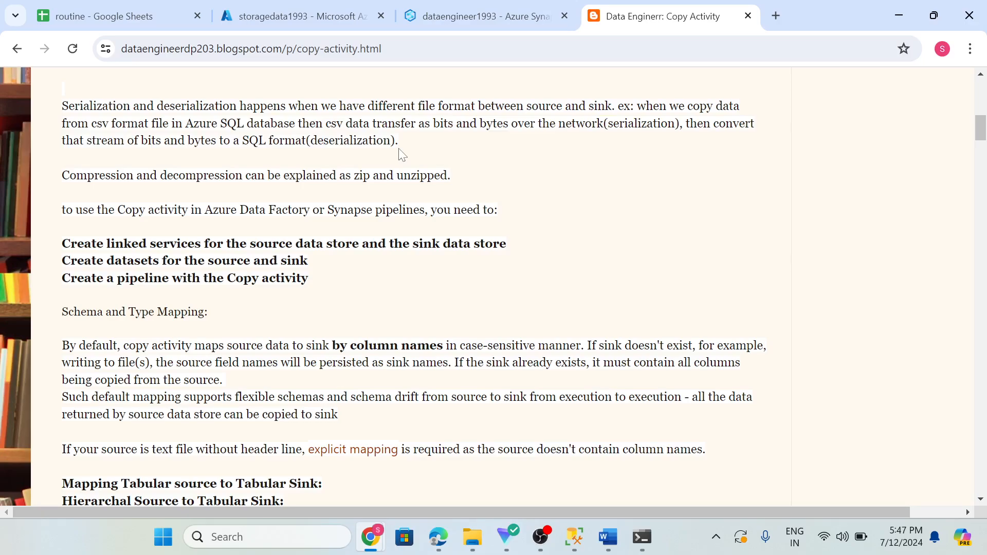
- Switch back to Azure Synapse and open the workspace's linked services management page
click(462, 16)
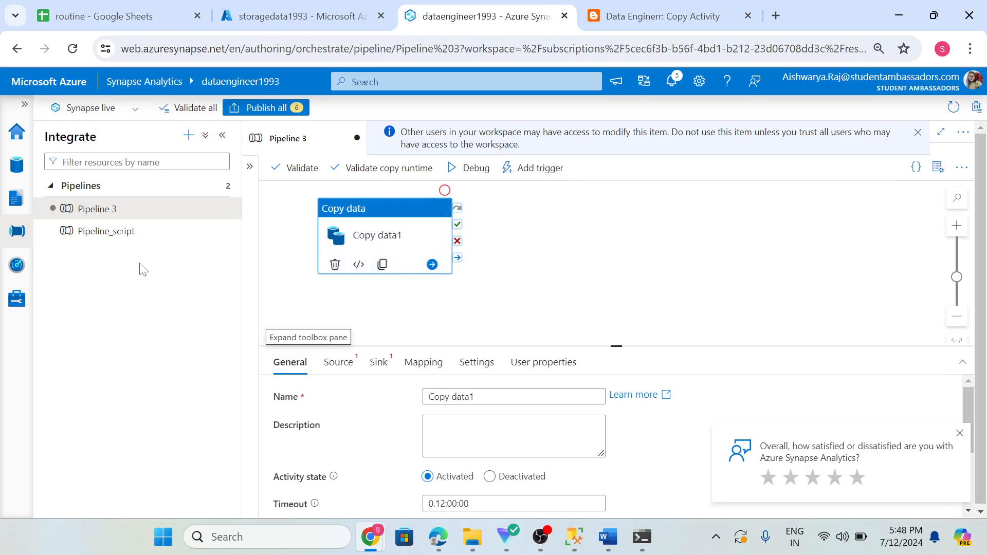
click(16, 297)
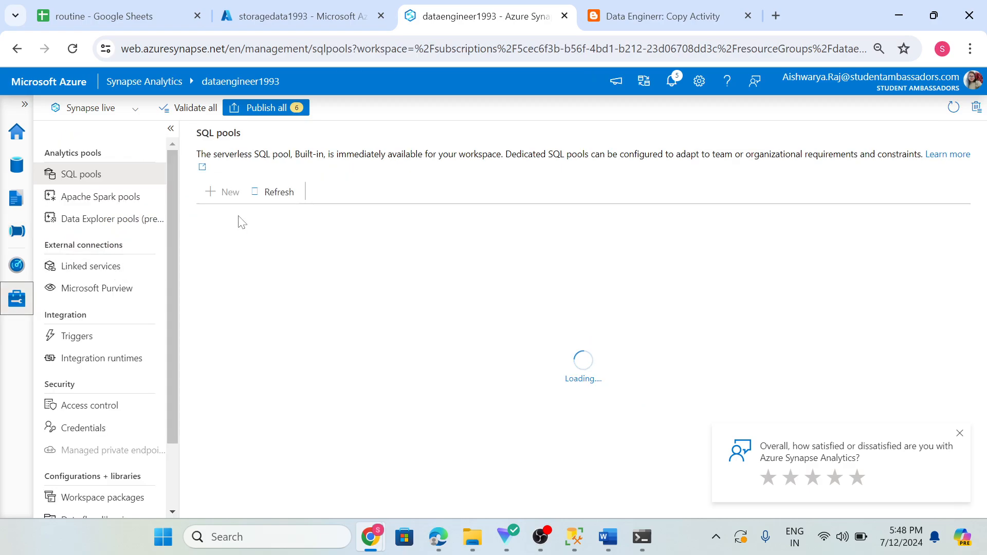
scroll(98, 293, down, 2)
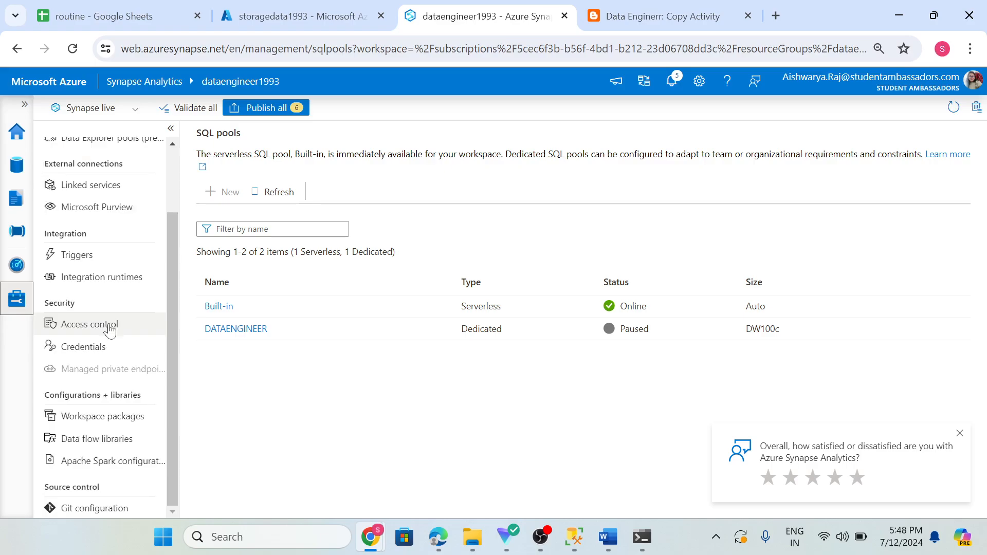
scroll(80, 301, up, 2)
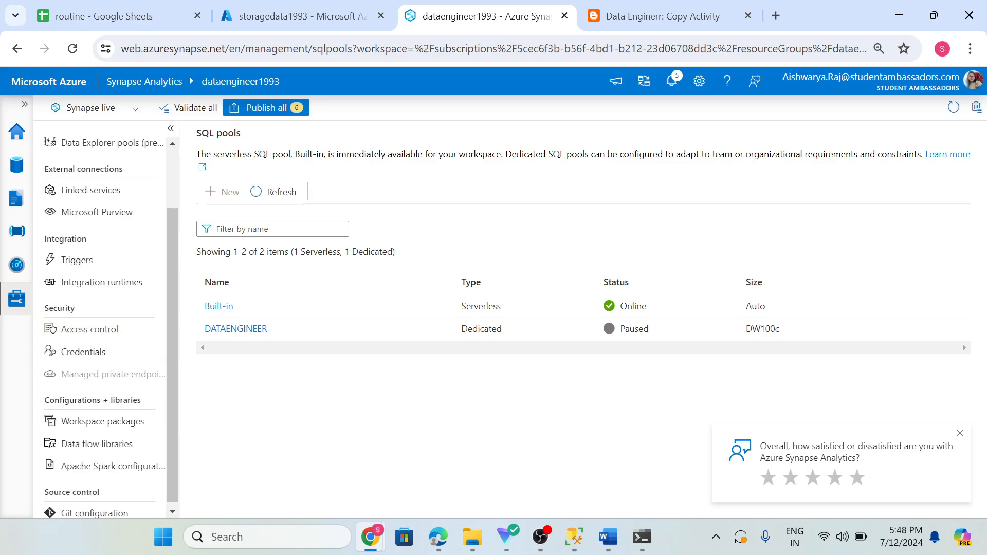
click(87, 271)
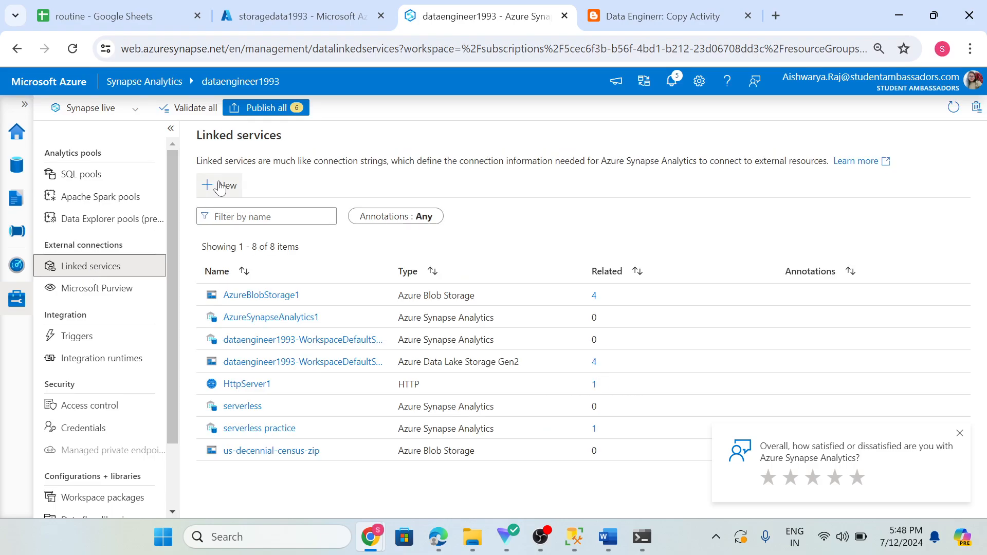
- Start a new linked service of type Azure Data Lake Storage Gen2, found by searching for "azure da"
click(220, 186)
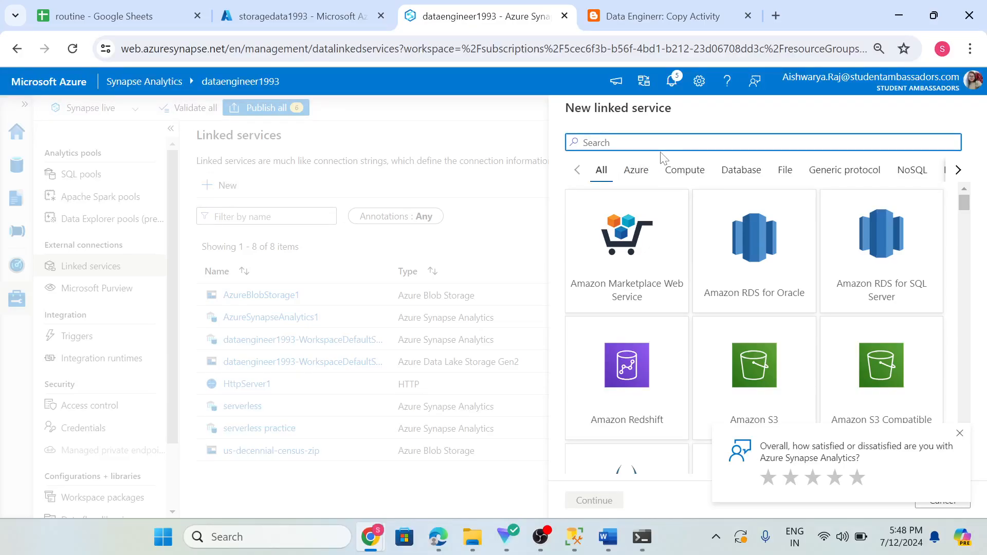
text(azure)
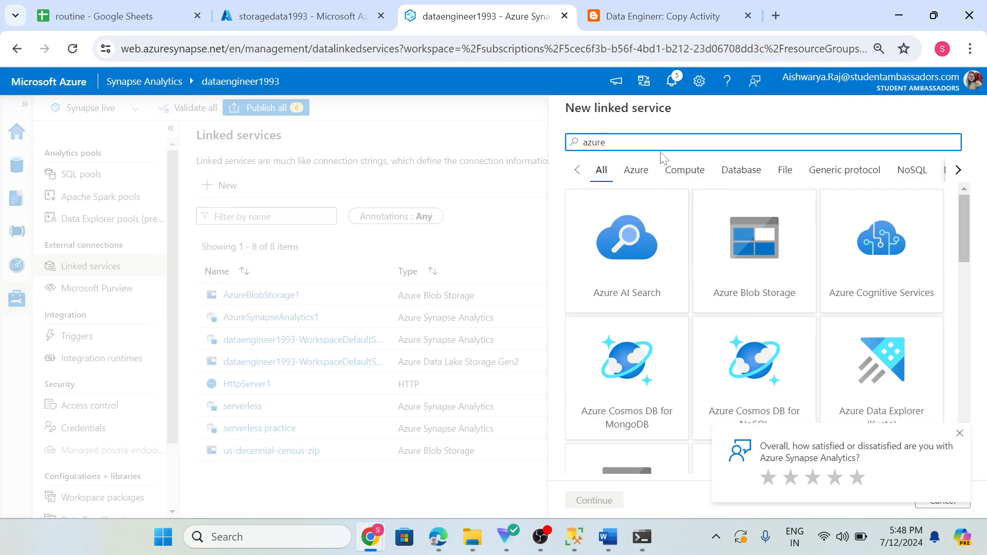
scroll(771, 304, down, 5)
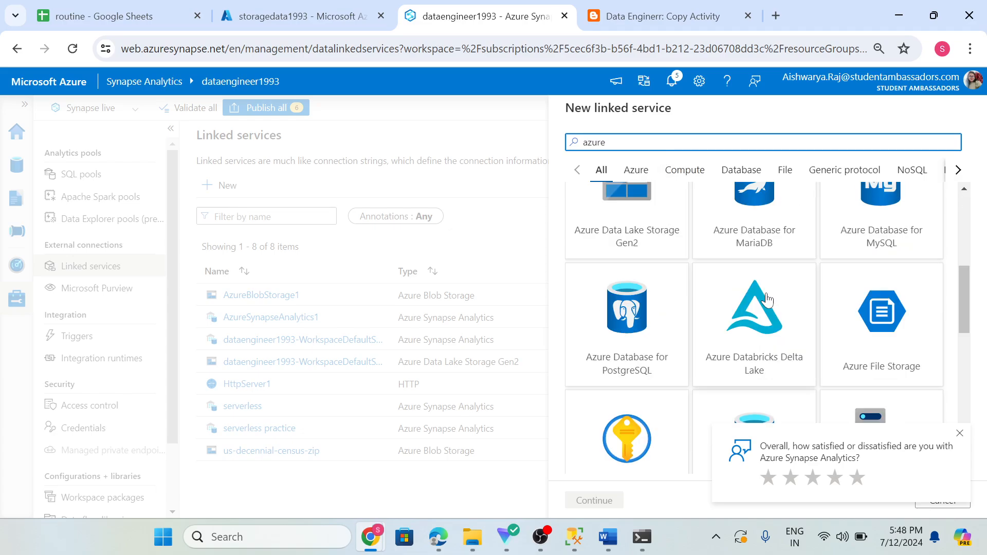
text(d)
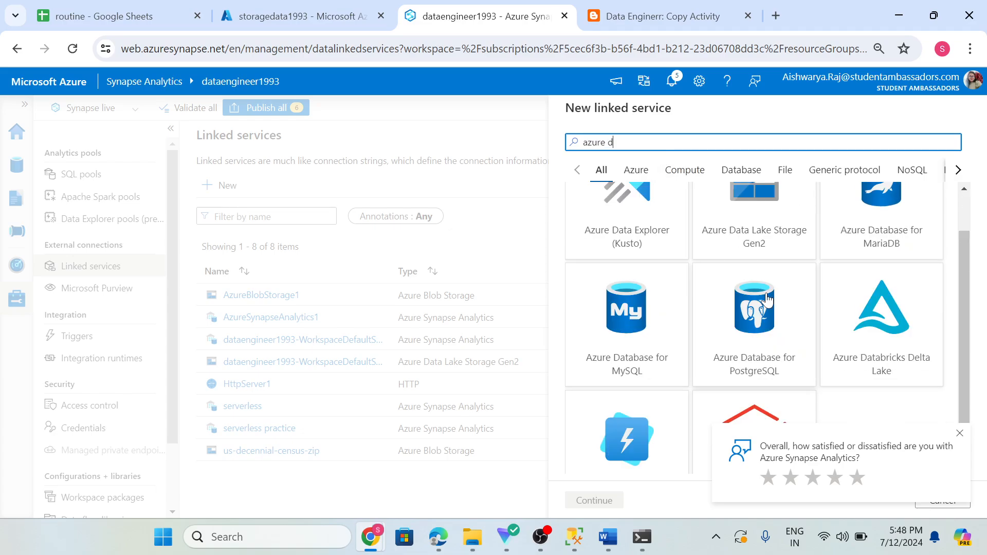
text(a)
click(754, 221)
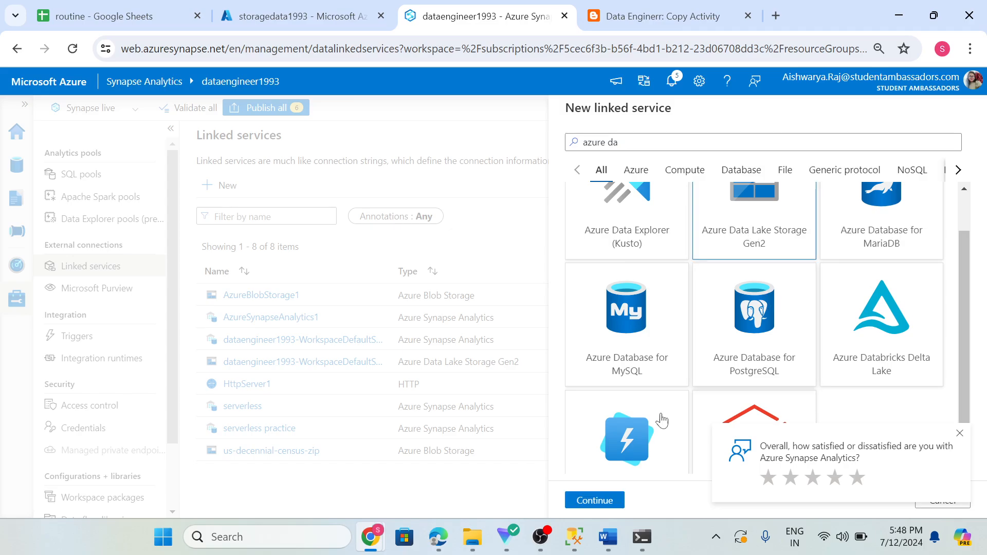
click(581, 501)
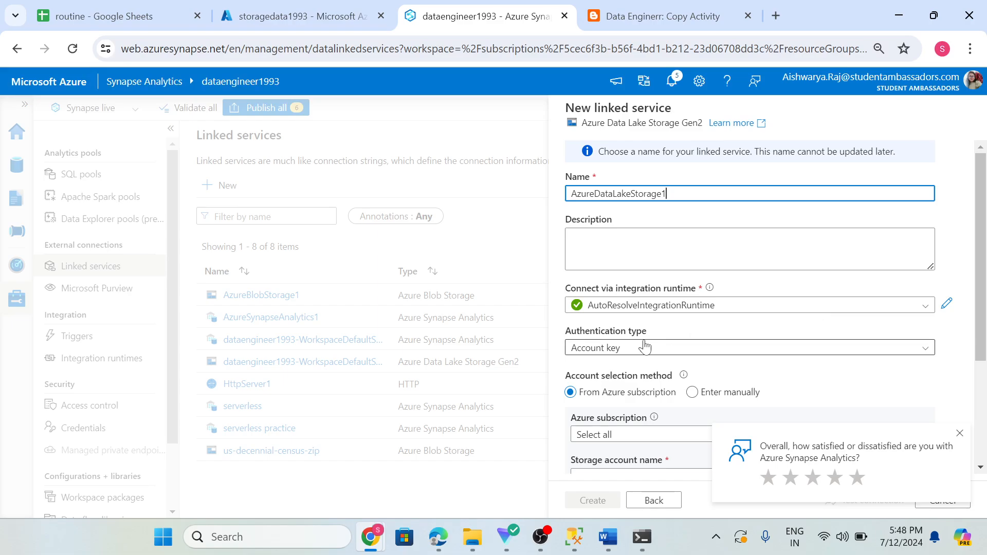
- Name the linked service source and set its authentication type to System Assigned Managed Identity
drag(668, 195, 557, 202)
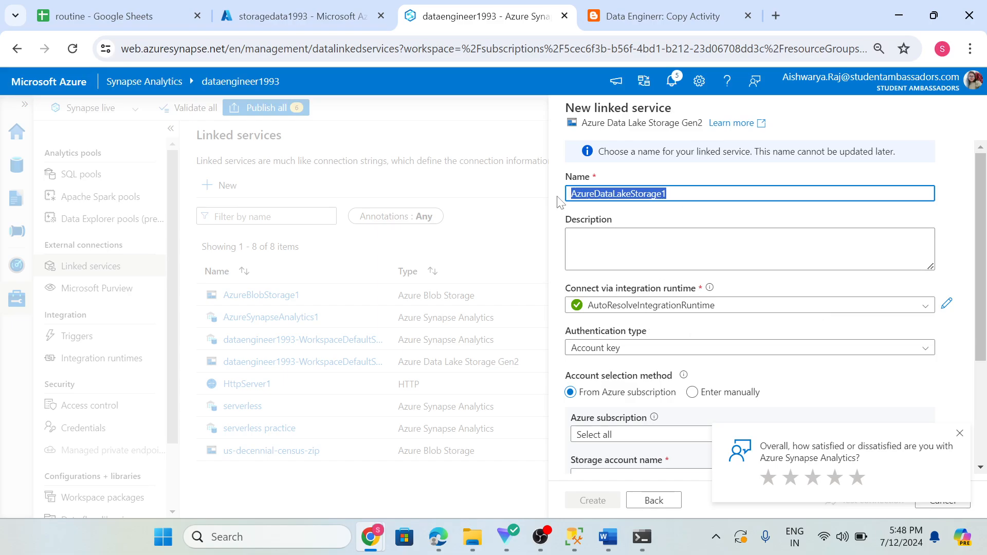
text(source)
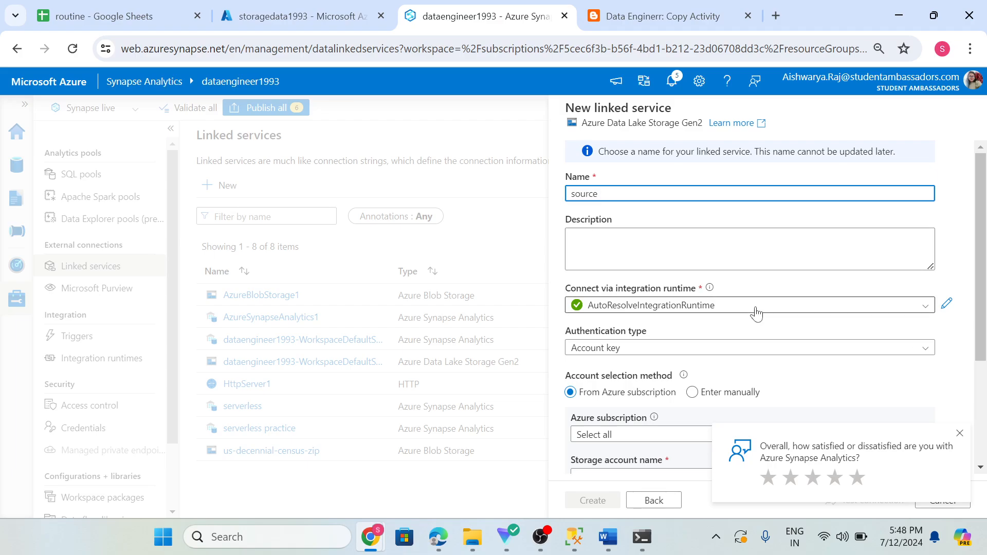
scroll(835, 291, down, 3)
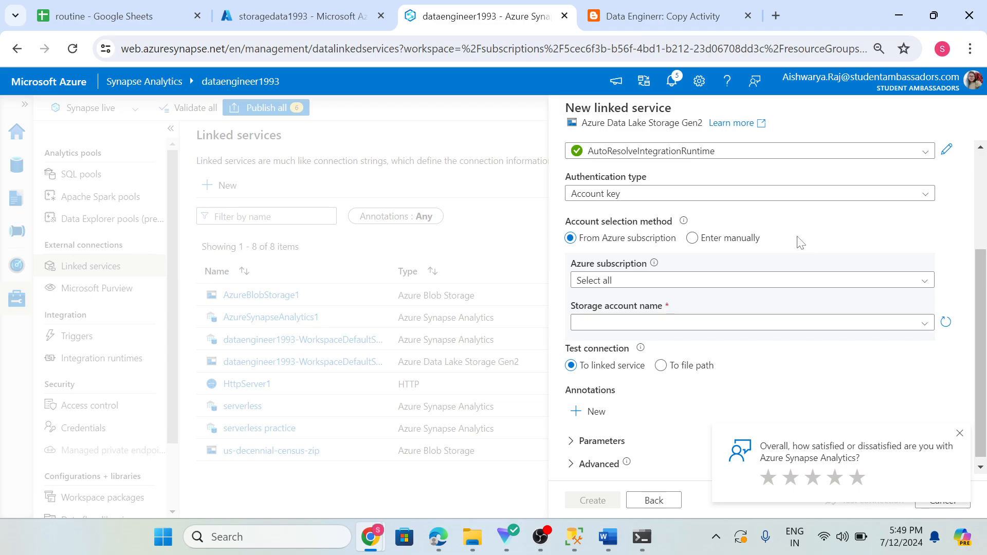
click(761, 194)
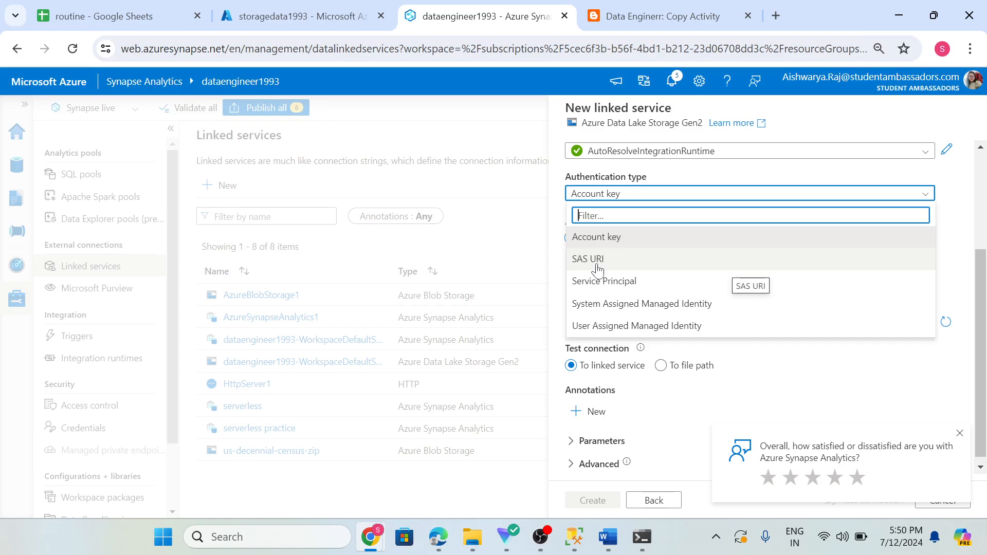
click(611, 304)
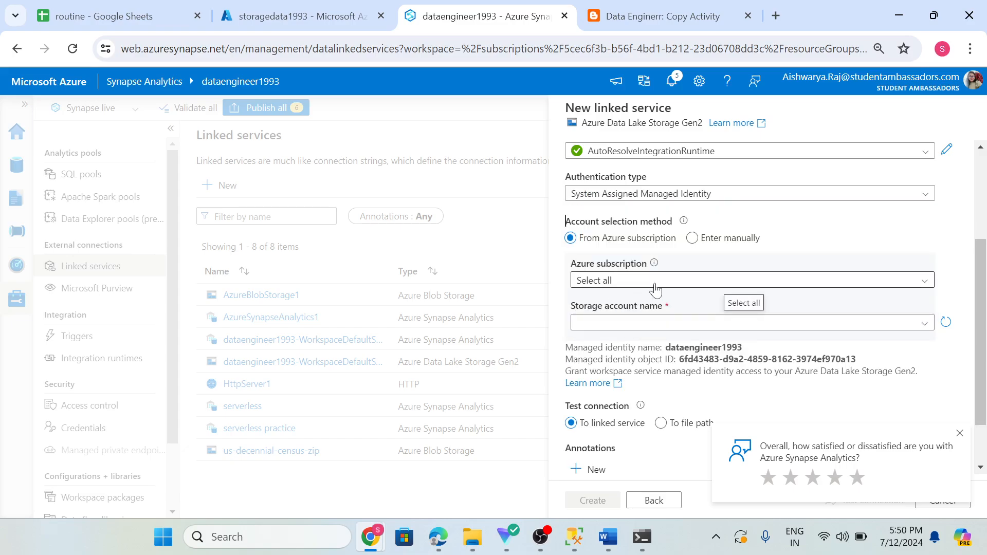
- Select the Visual Studio Enterprise Subscription and storage account storagedata1993 for the linked service, and dismiss the satisfaction survey
click(656, 287)
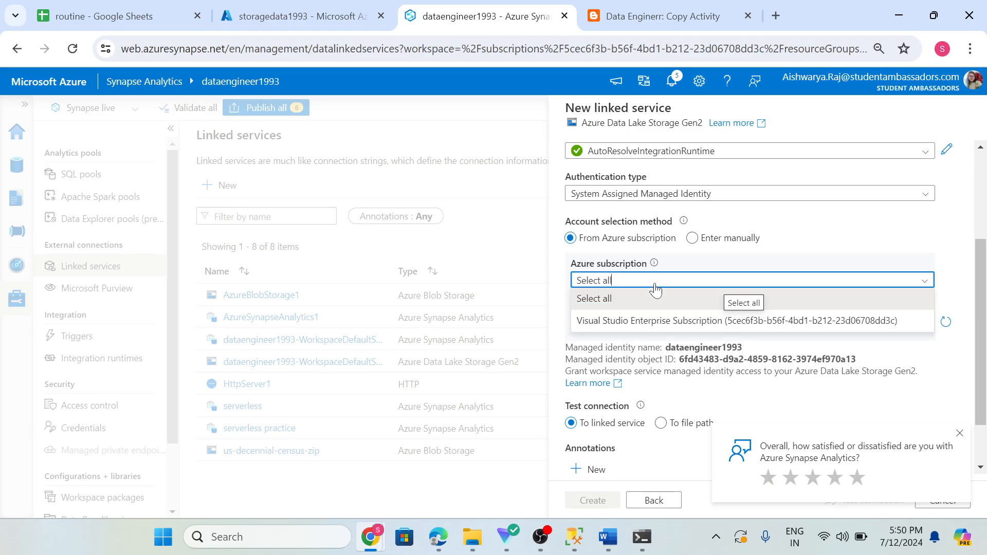
click(662, 323)
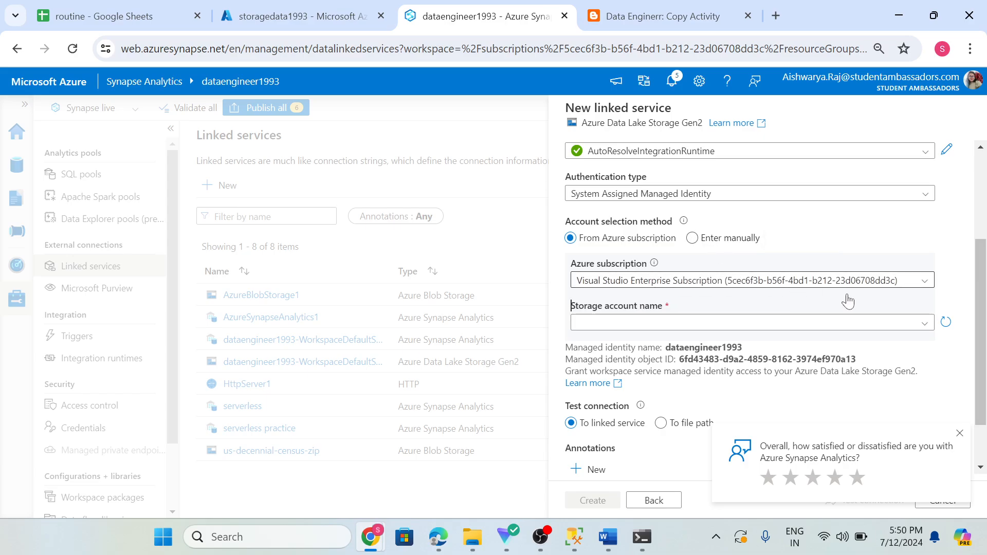
click(925, 323)
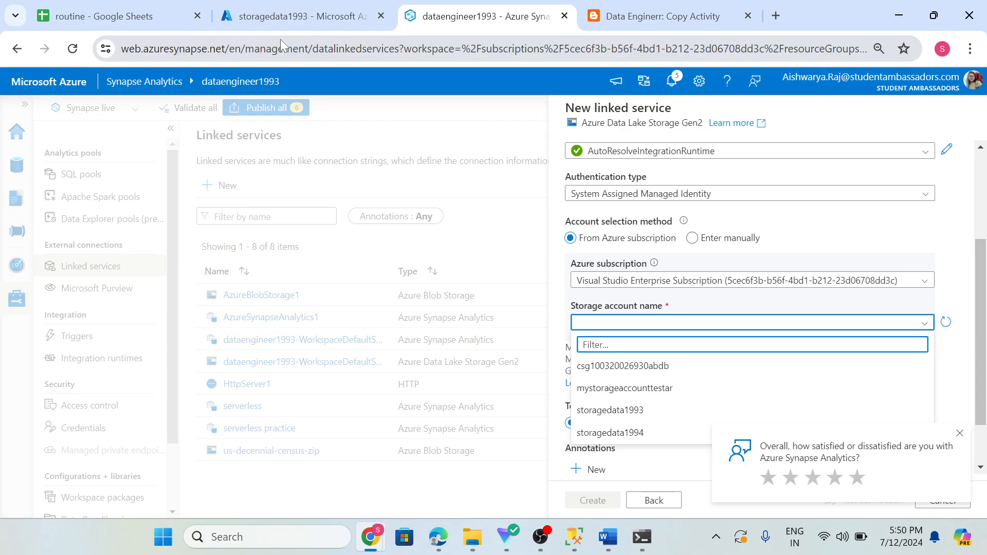
click(629, 413)
scroll(874, 411, down, 2)
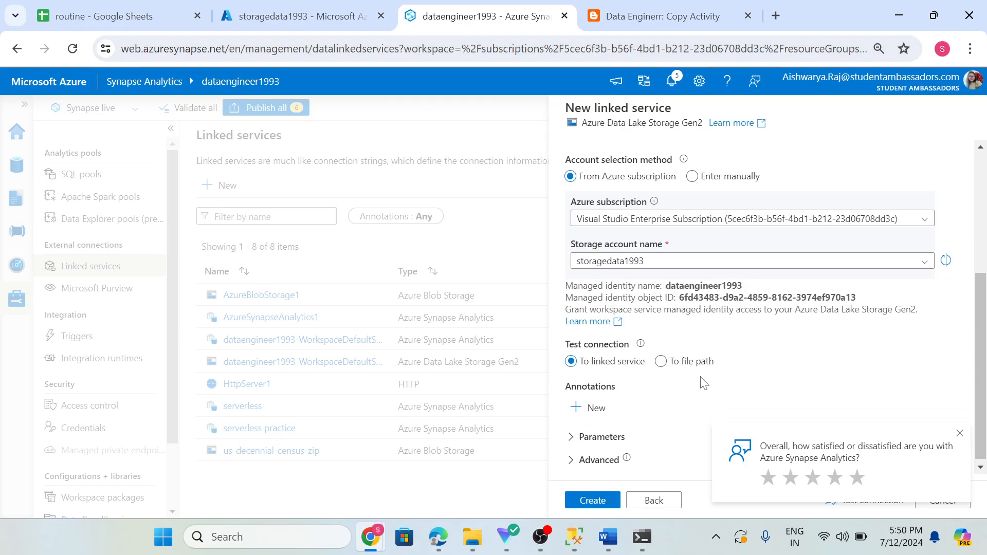
click(959, 432)
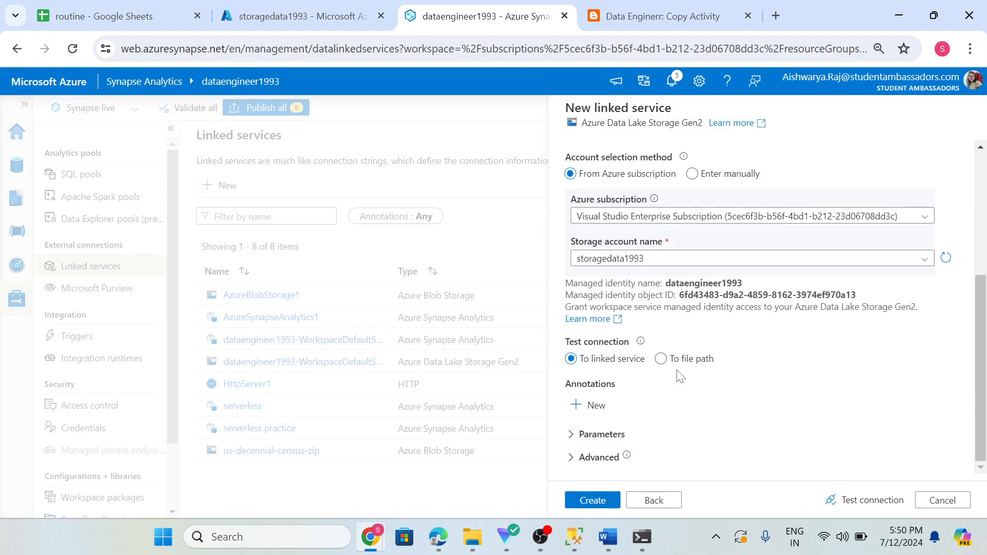
click(665, 360)
click(665, 361)
scroll(757, 358, down, 1)
click(714, 358)
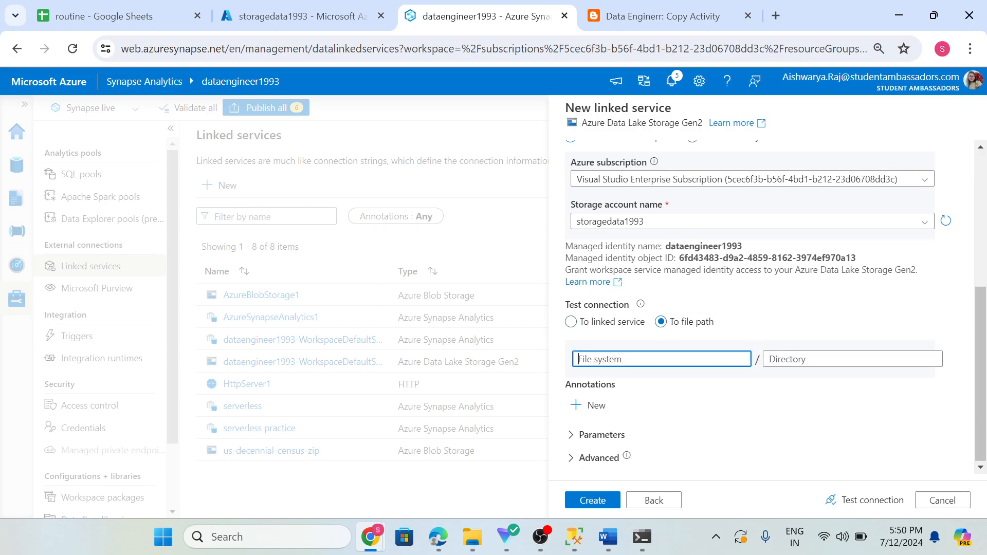
click(802, 359)
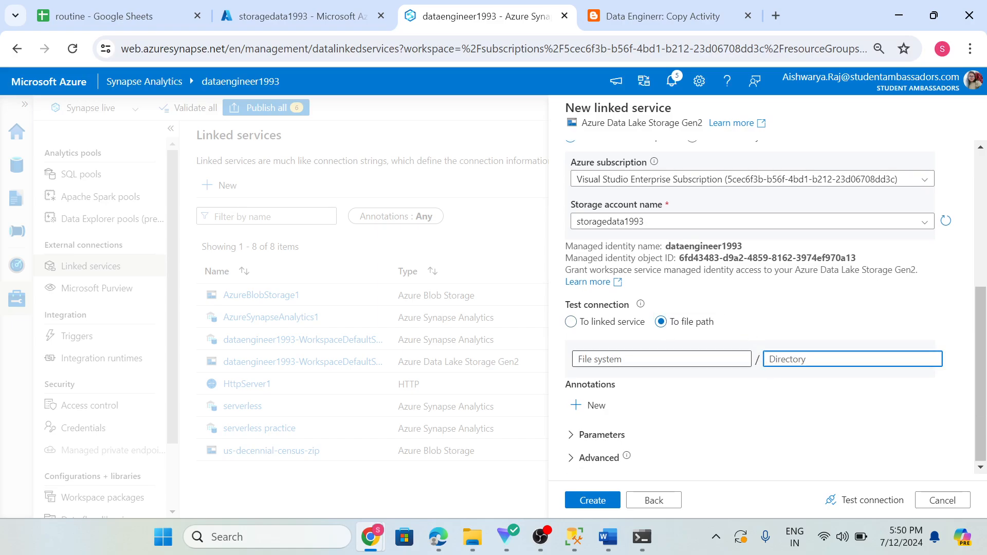
click(571, 322)
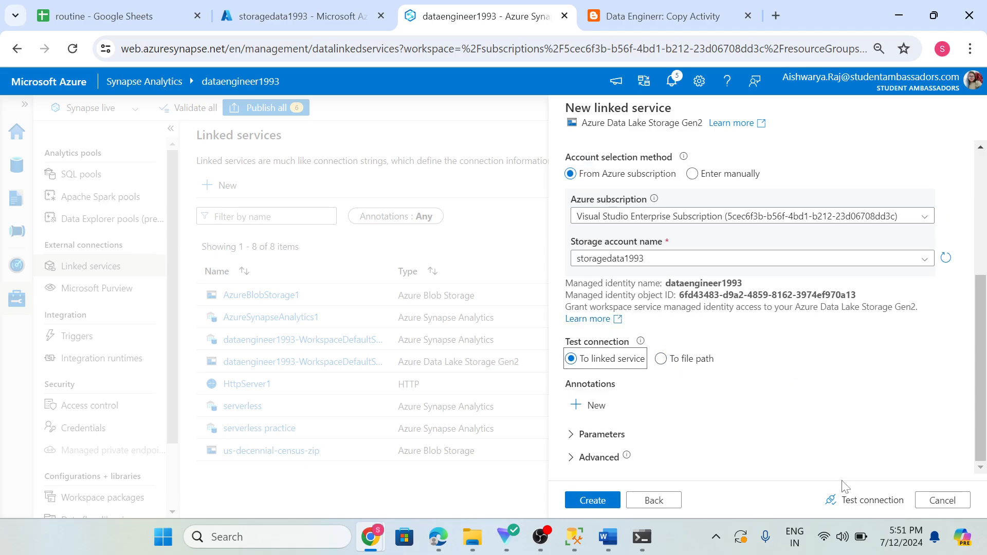
- Test the connection to the linked service for storagedata1993
click(848, 499)
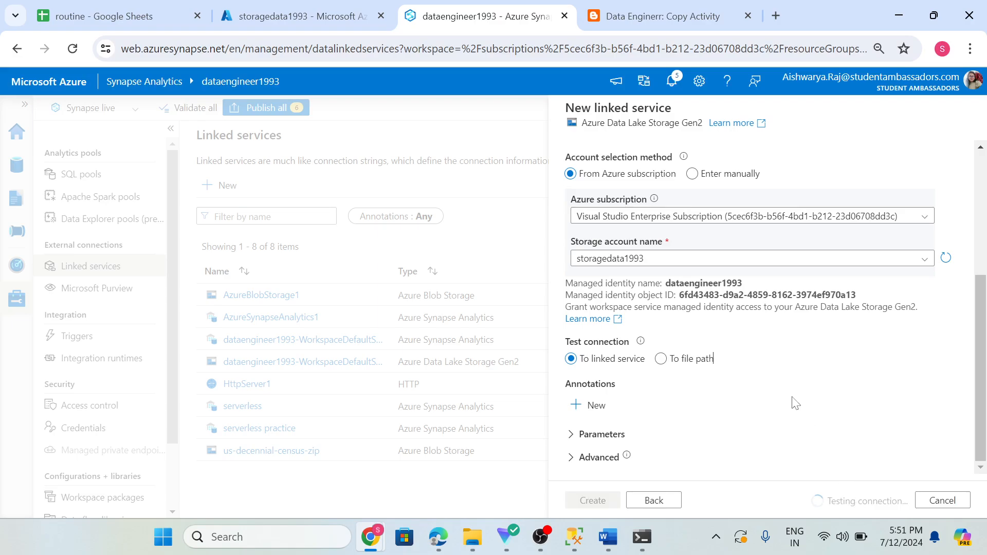
scroll(796, 403, up, 2)
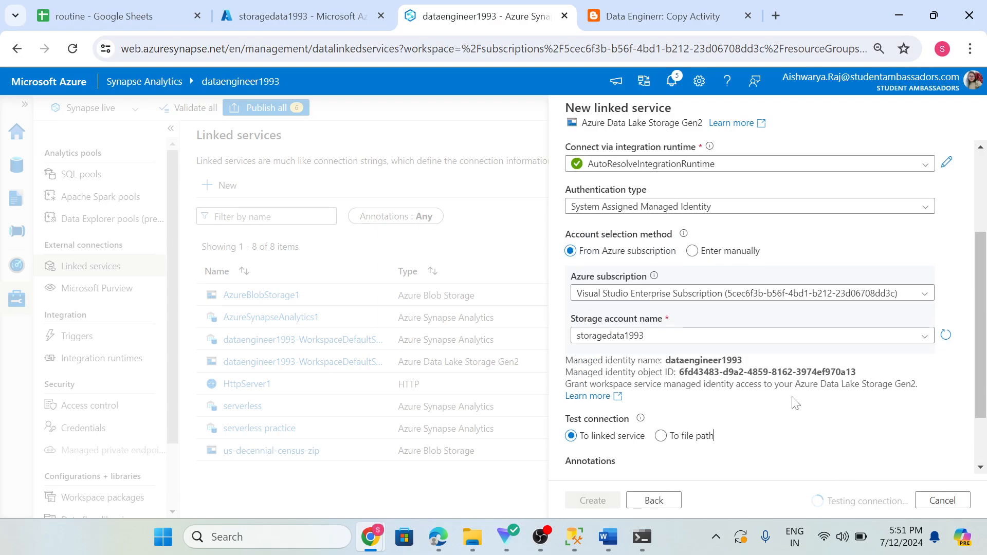
scroll(796, 404, down, 2)
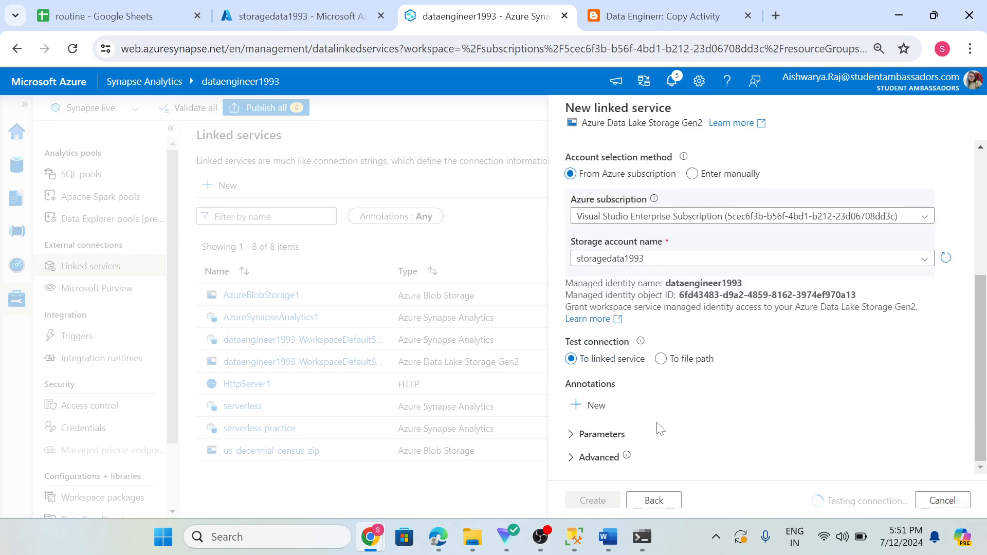
- Examine the linked service's advanced and parameter options, and review its authentication, subscription and storage account settings
click(584, 458)
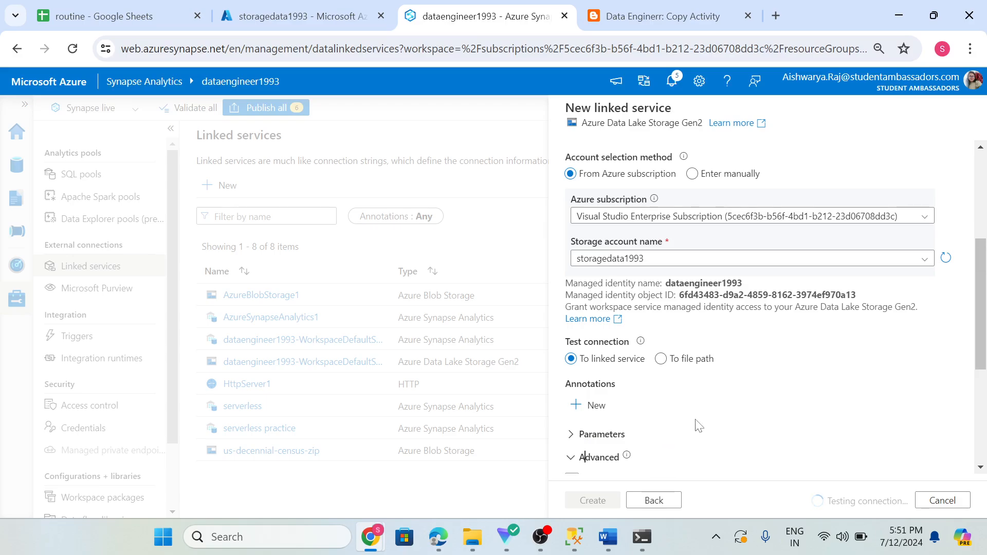
scroll(699, 426, down, 5)
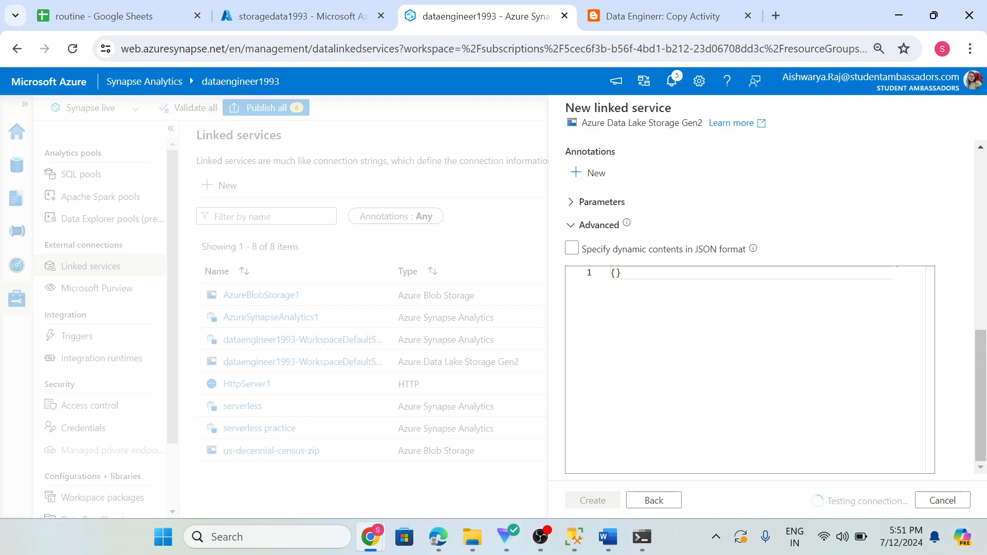
click(575, 226)
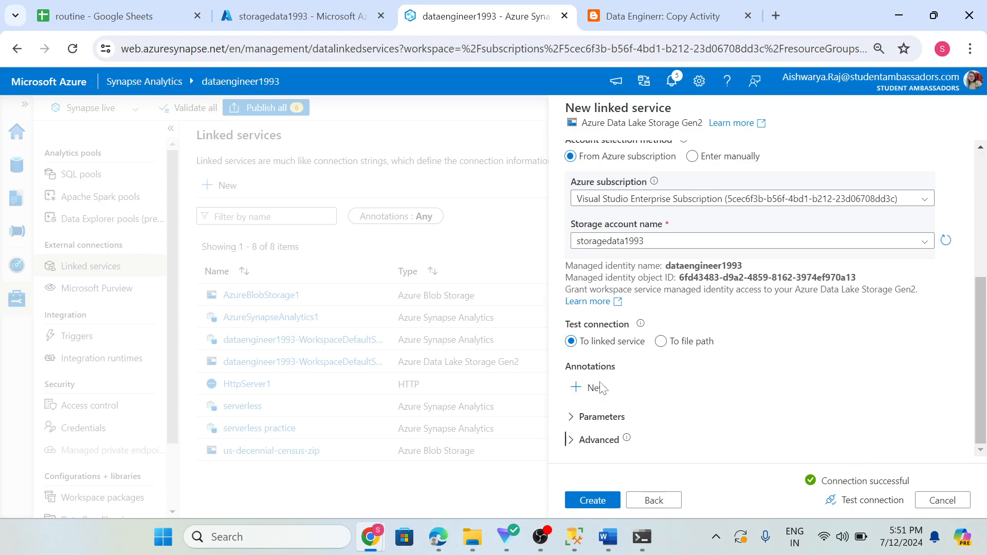
click(590, 422)
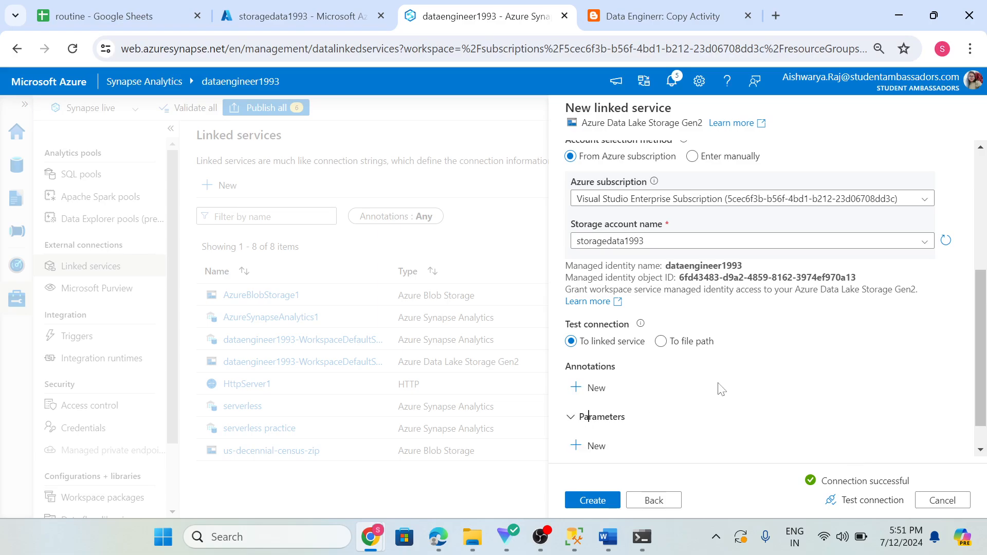
scroll(717, 388, down, 1)
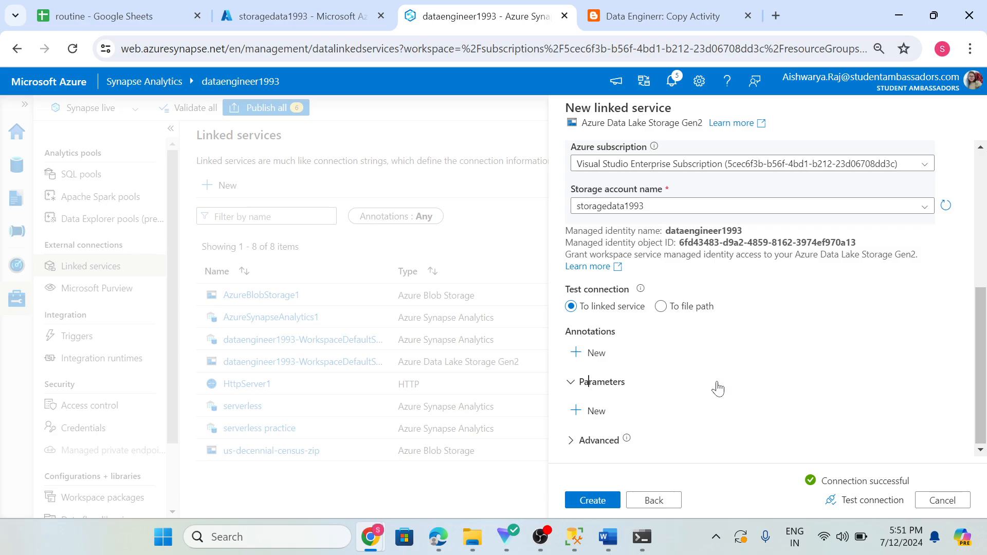
scroll(717, 389, up, 3)
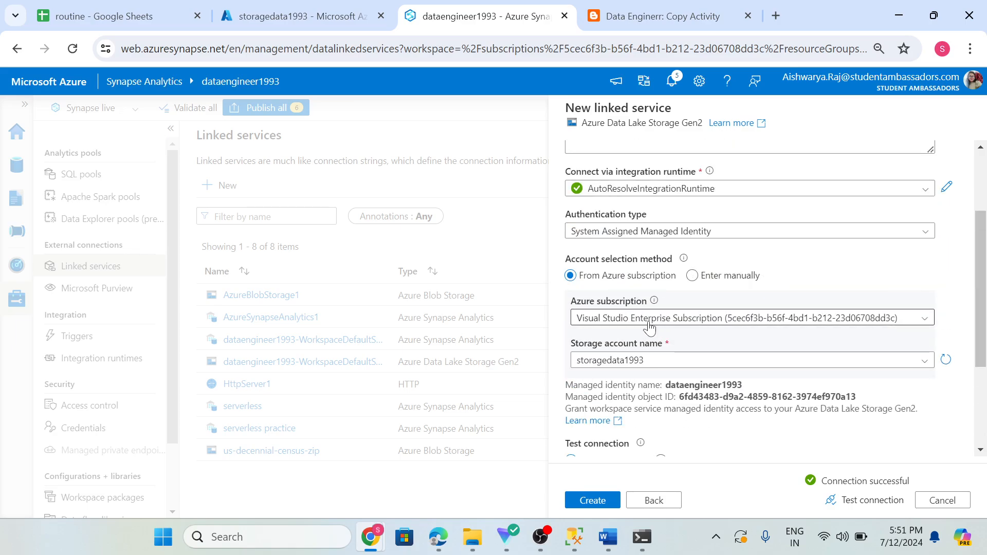
scroll(673, 406, down, 3)
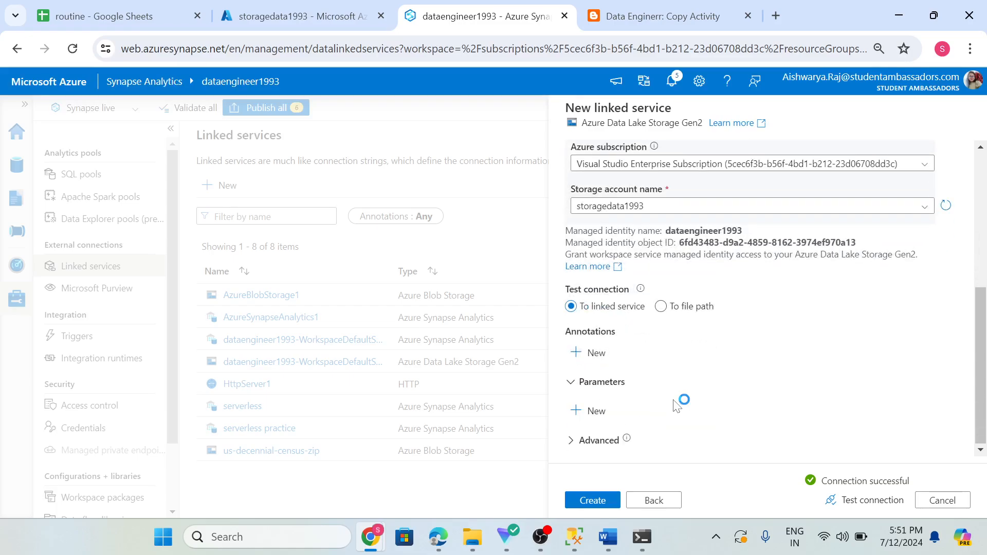
scroll(675, 406, up, 3)
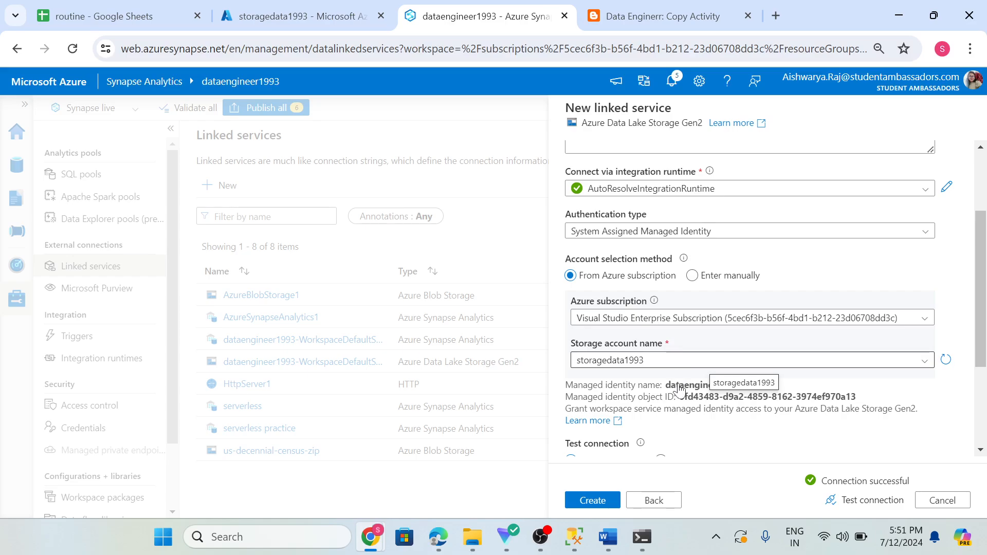
- Review the remaining linked service settings and create the Data Lake Storage Gen2 linked service
scroll(679, 364, down, 2)
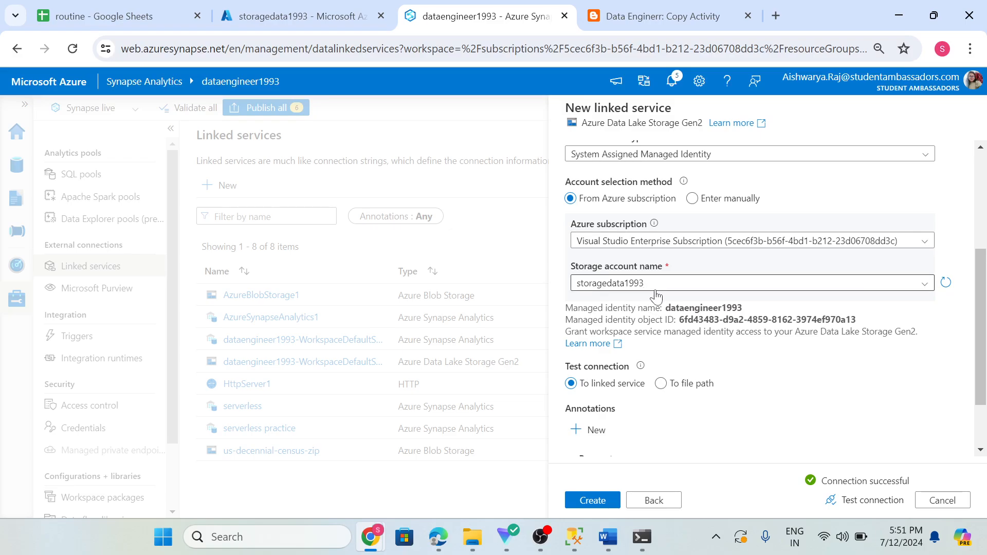
scroll(656, 297, down, 2)
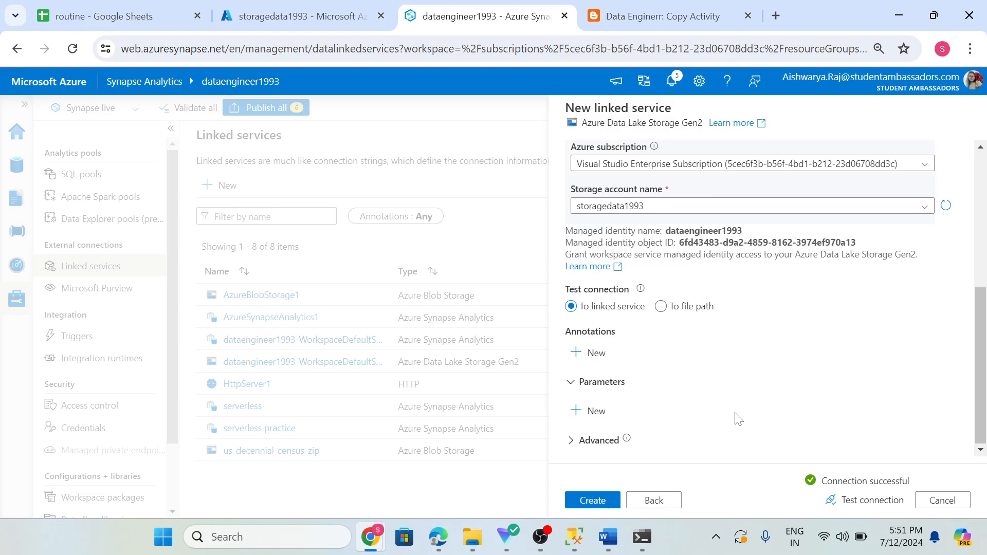
click(610, 503)
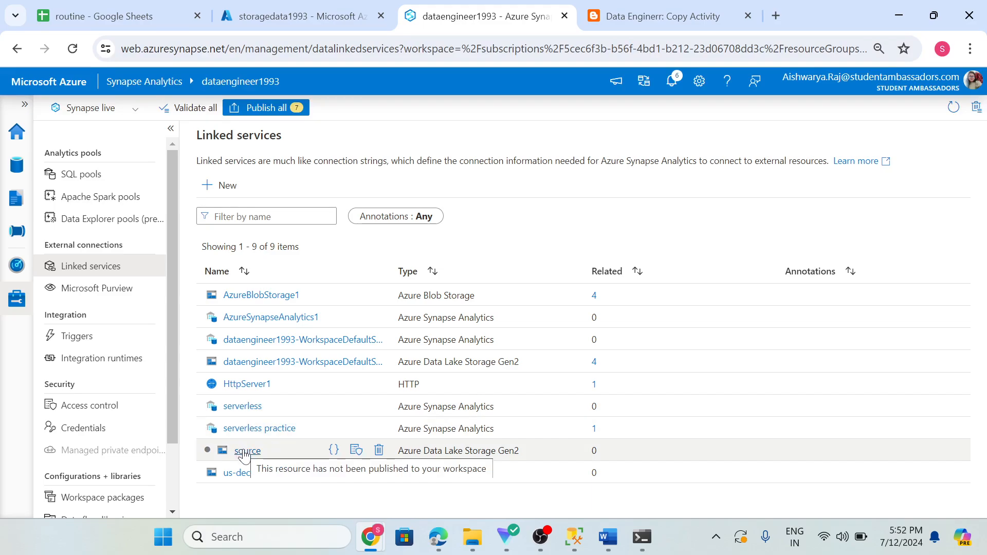
- Start a new linked integration dataset using Azure Data Lake Storage Gen2 as the data store
click(16, 166)
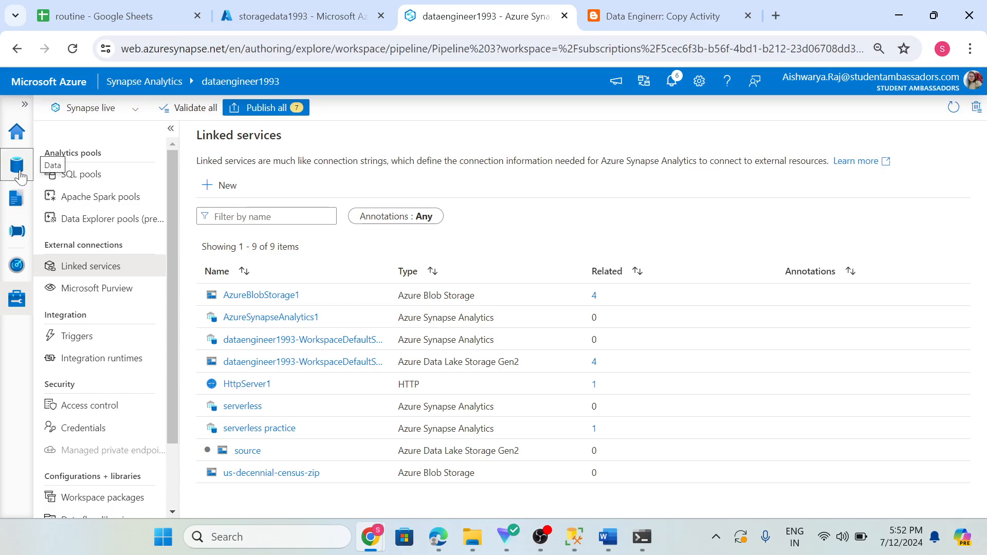
click(181, 161)
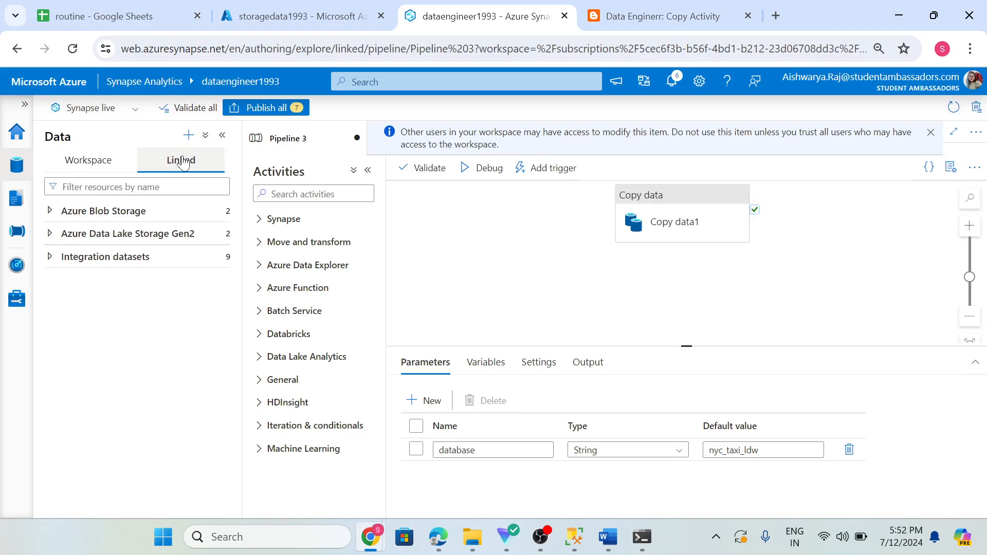
click(106, 257)
click(188, 137)
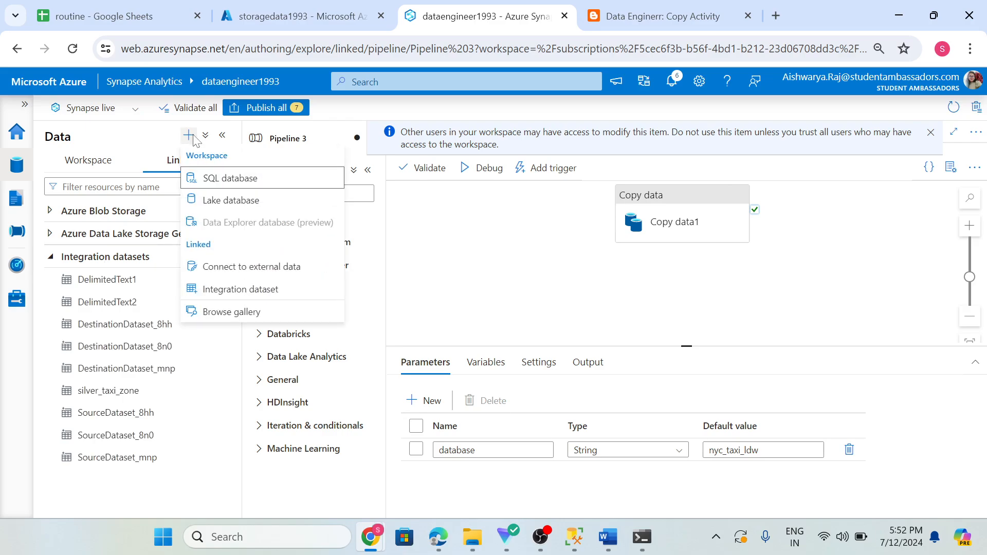
click(241, 291)
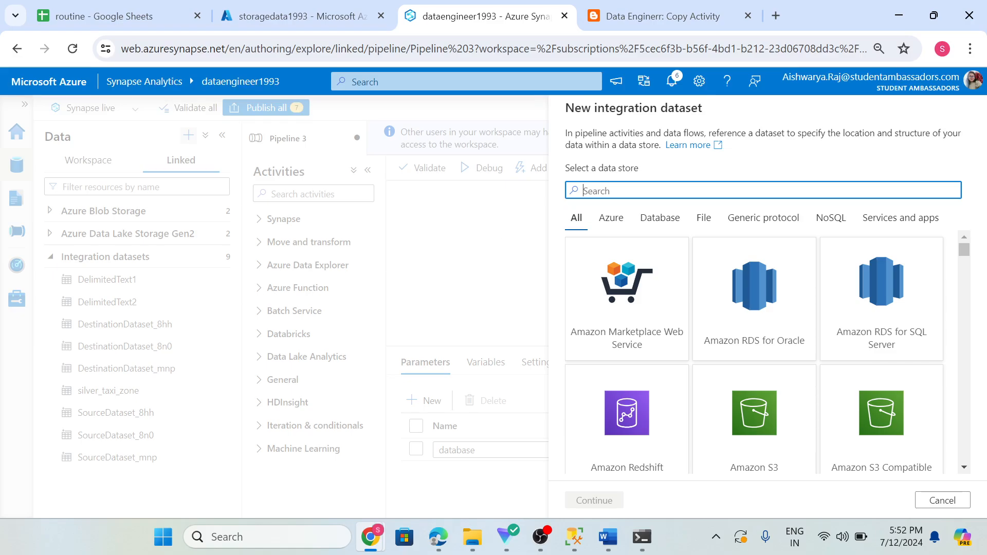
text(azure)
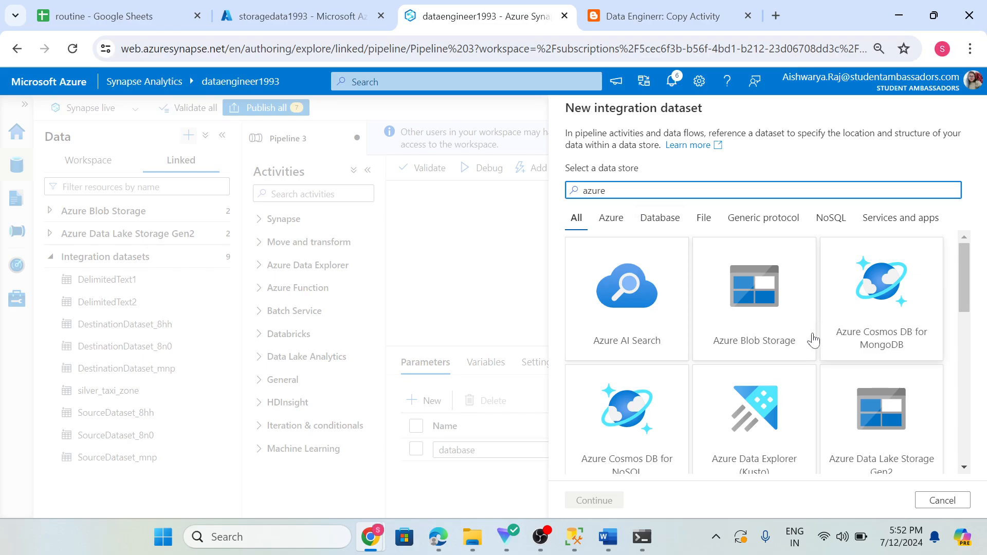
scroll(786, 341, down, 2)
click(920, 350)
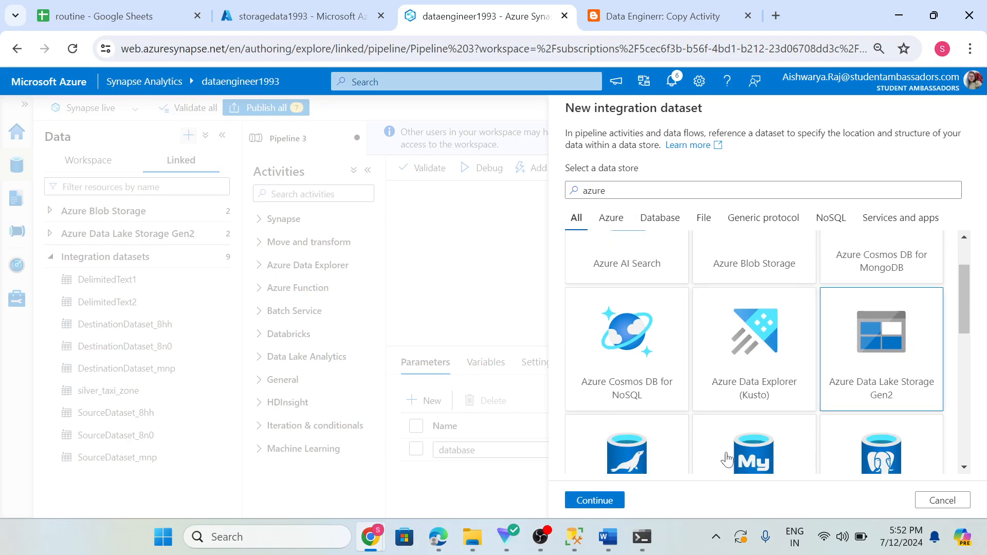
click(598, 500)
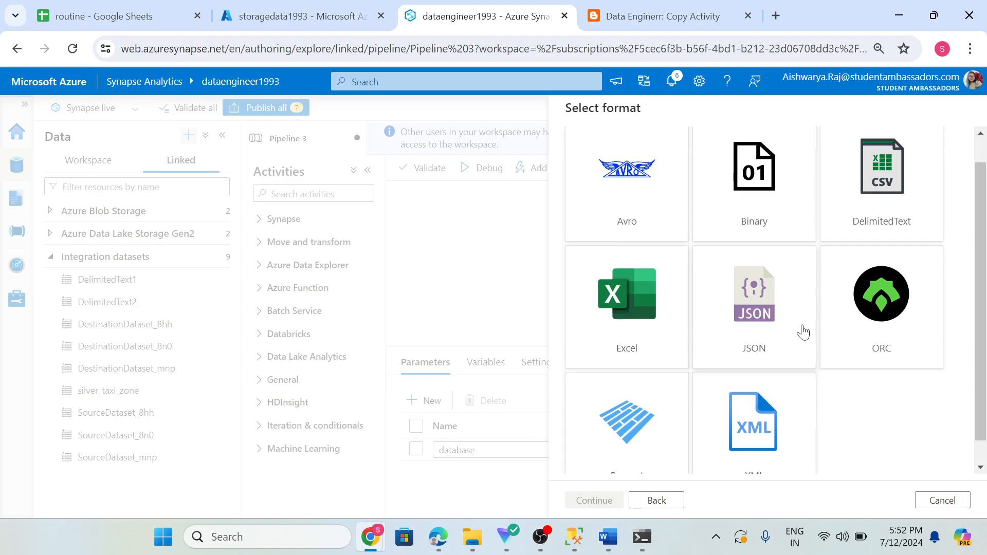
- Choose DelimitedText as the format type for the new integration dataset
scroll(800, 331, down, 2)
scroll(795, 324, up, 2)
scroll(792, 323, down, 2)
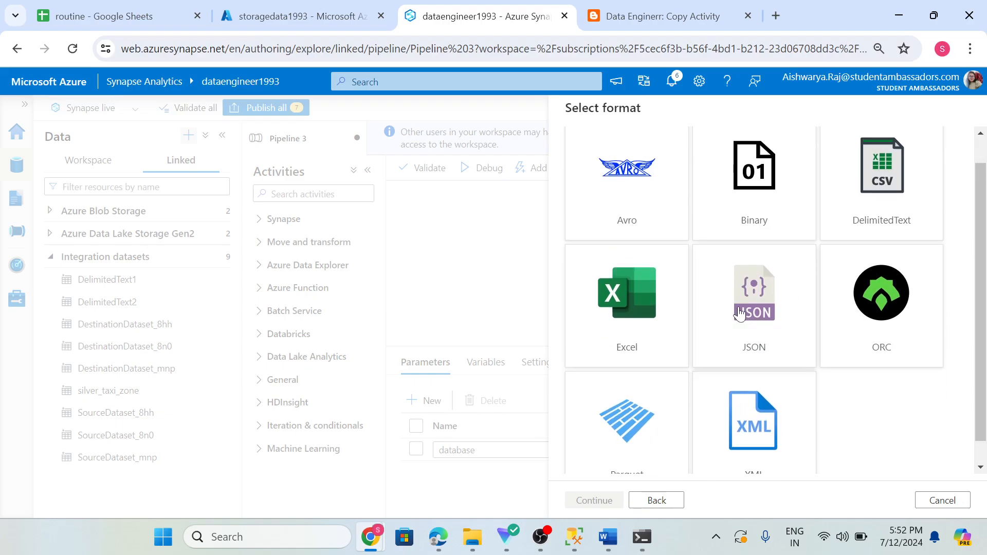
scroll(701, 348, up, 2)
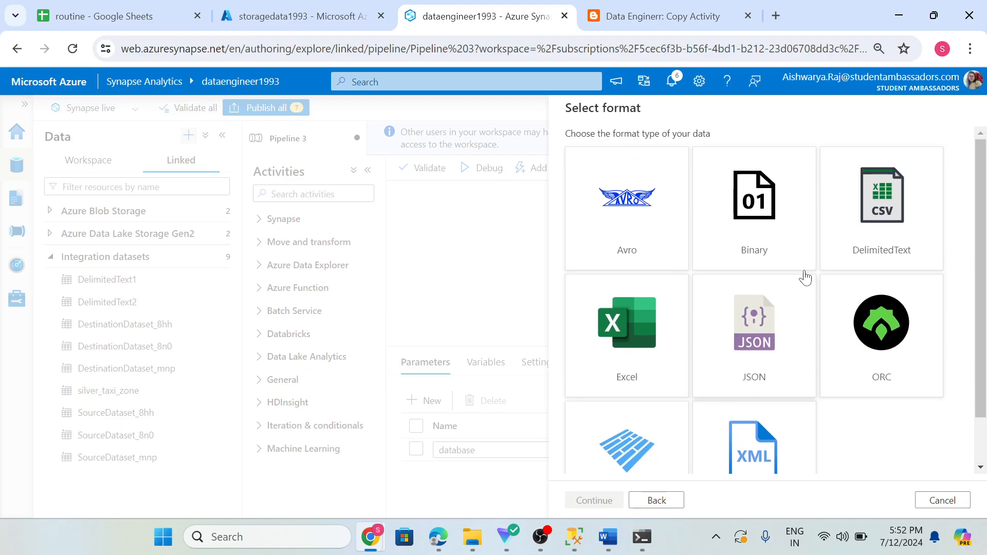
click(880, 208)
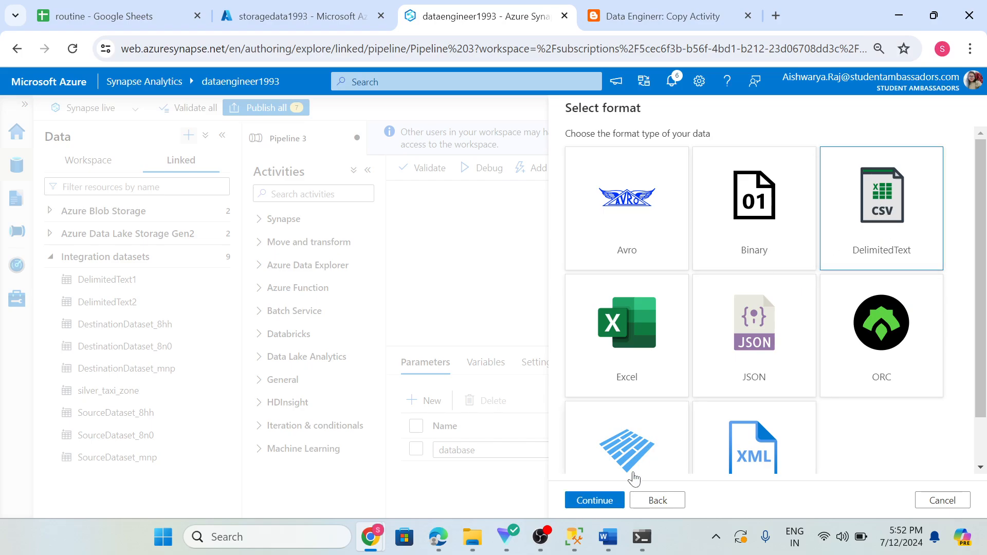
click(595, 500)
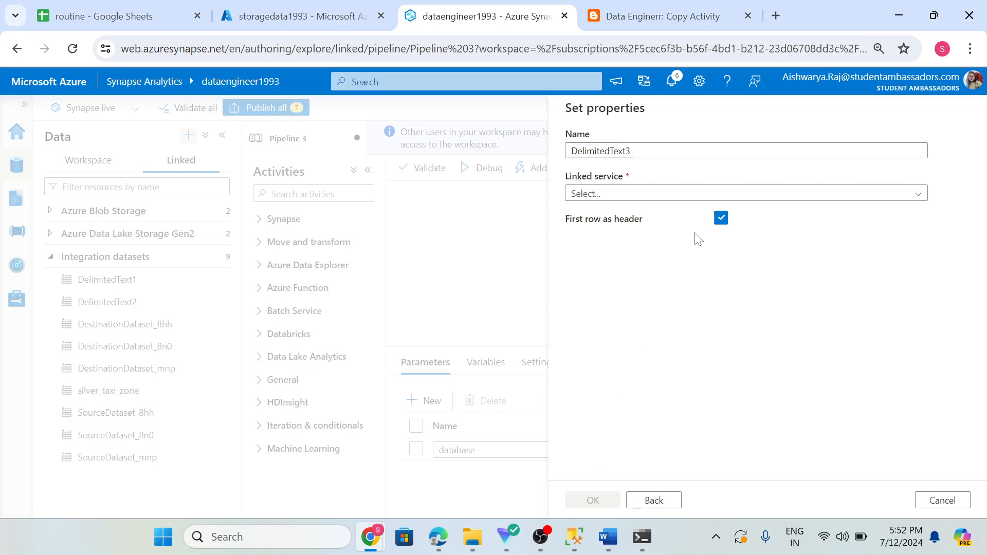
- Name the dataset source and assign it the source linked service
drag(663, 151, 544, 165)
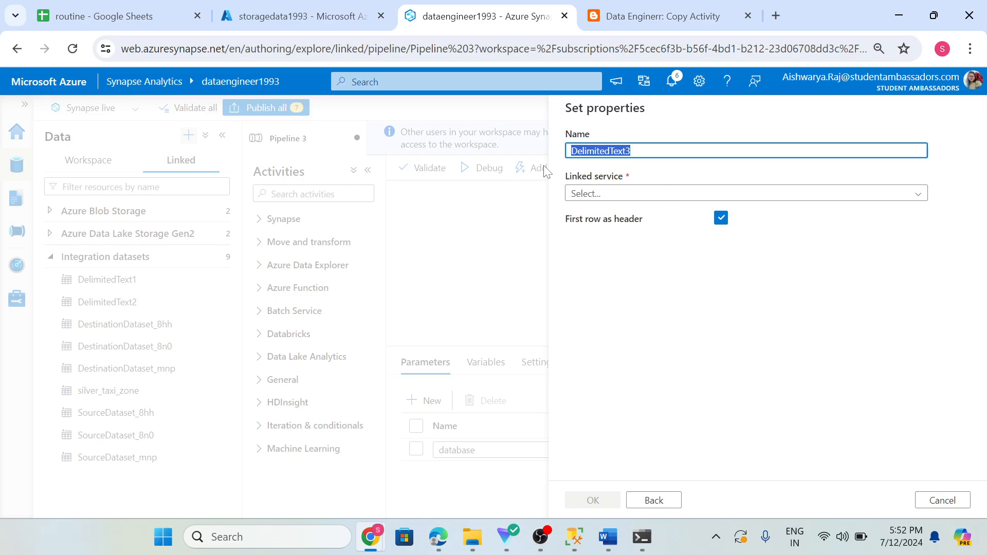
text(sour)
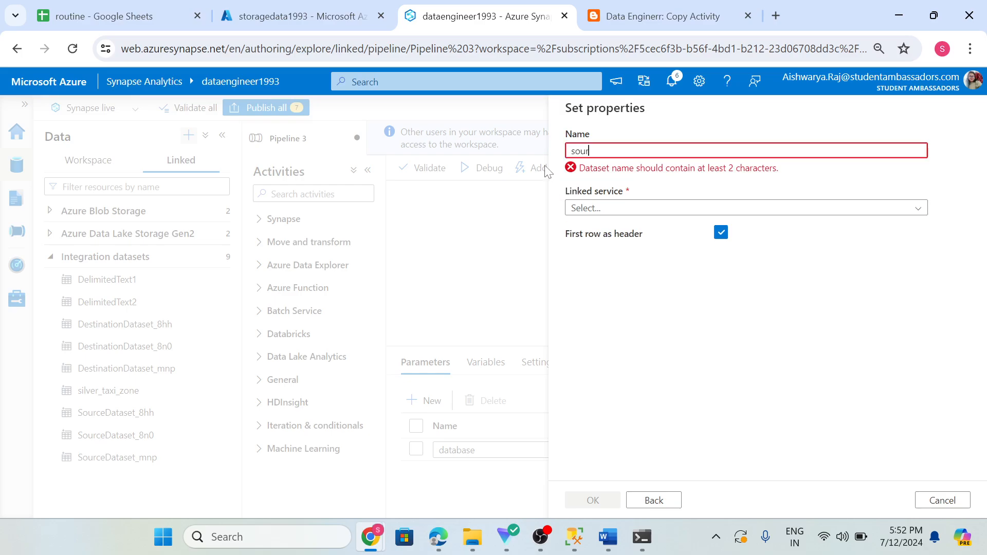
text(ce)
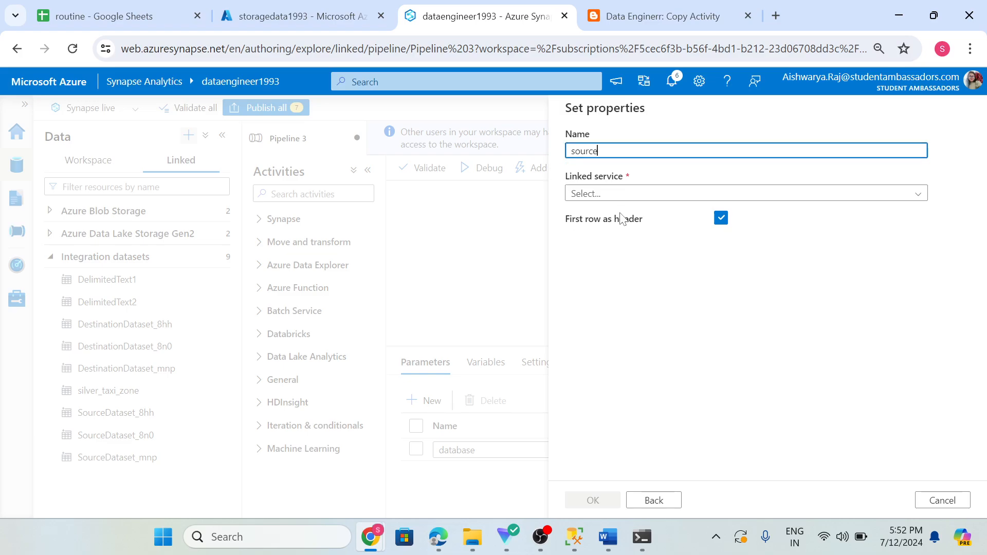
click(623, 199)
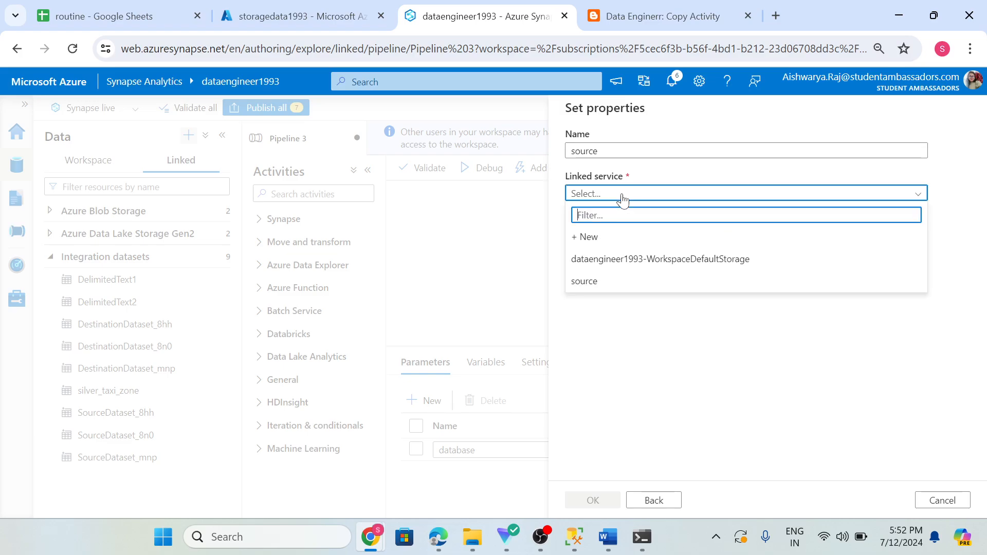
click(602, 283)
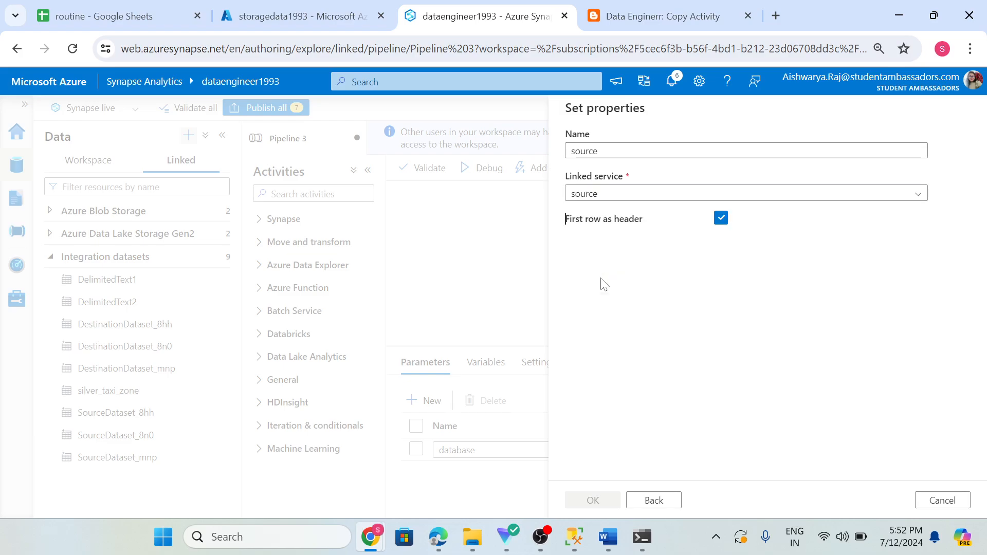
- Switch to the Copy Activity blog page to review the integration runtime diagram and copy prerequisites, and return to Synapse
click(649, 16)
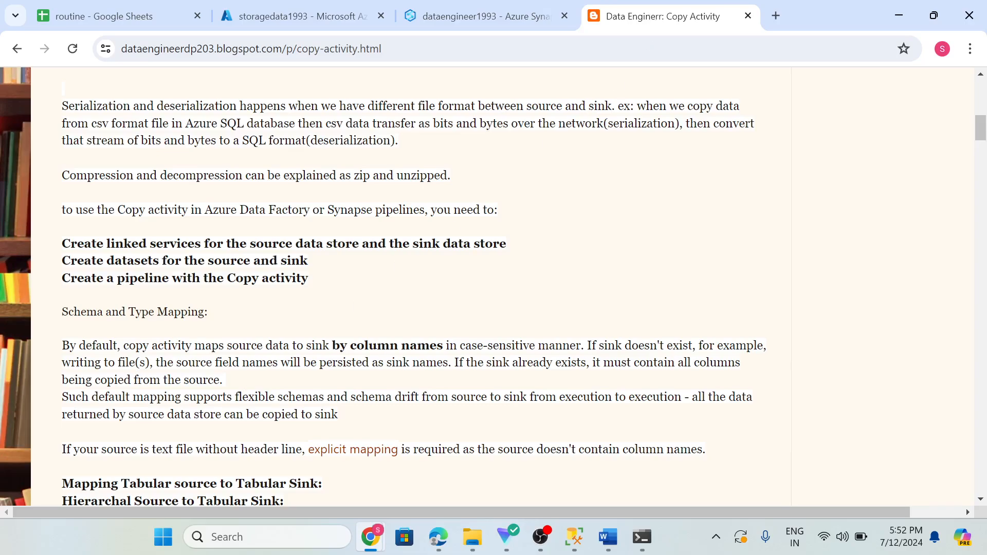
scroll(411, 285, up, 3)
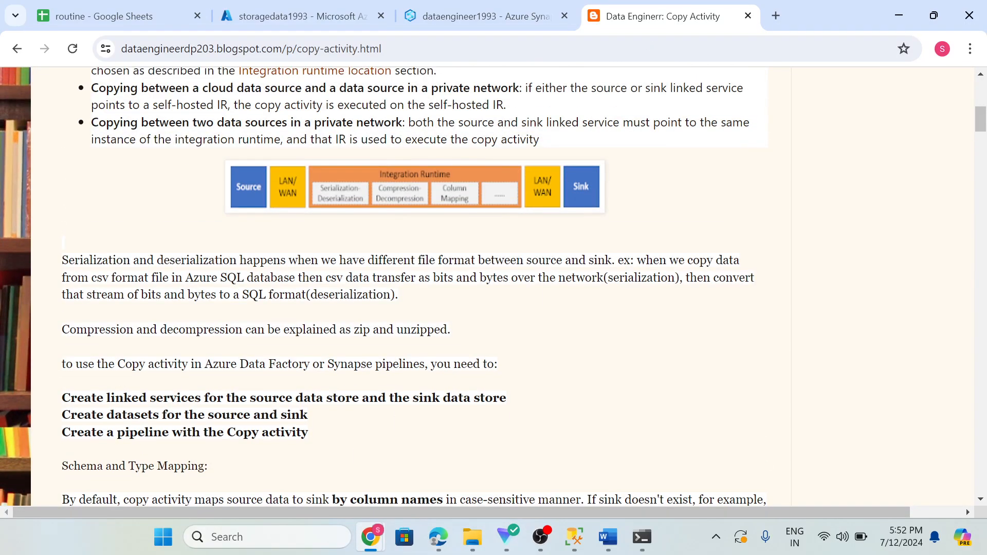
click(452, 16)
- Set the dataset's file path to the source container by browsing the root folder, and create the dataset
click(640, 275)
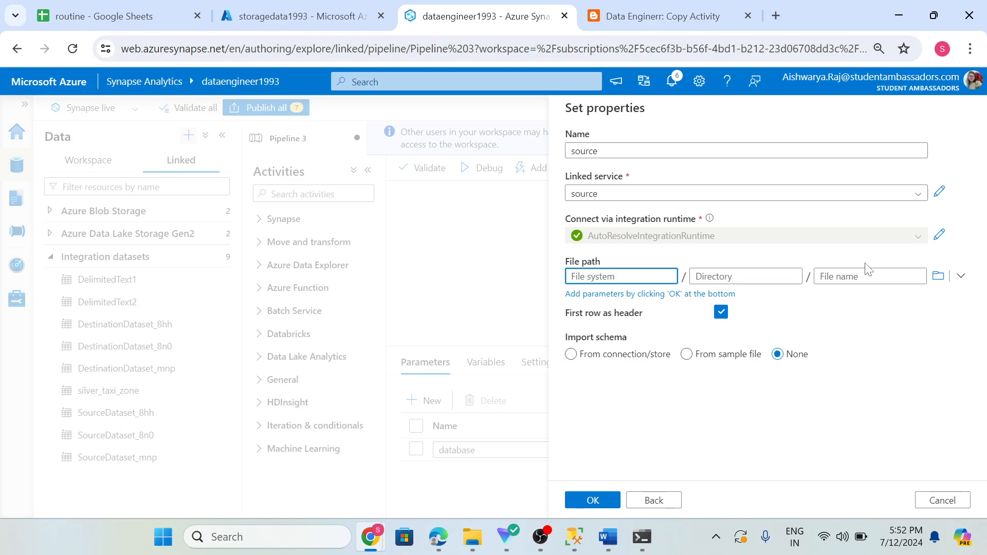
click(939, 277)
click(938, 277)
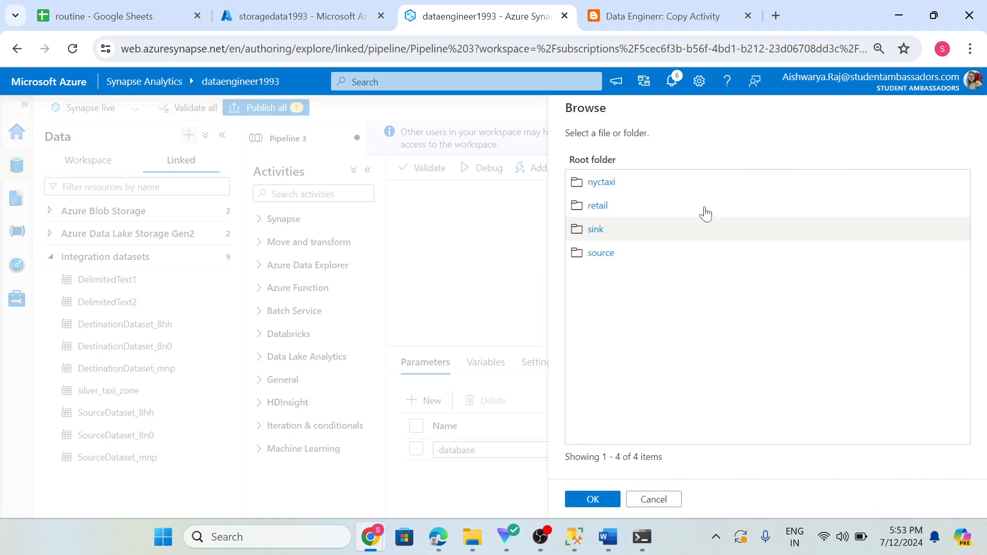
click(599, 254)
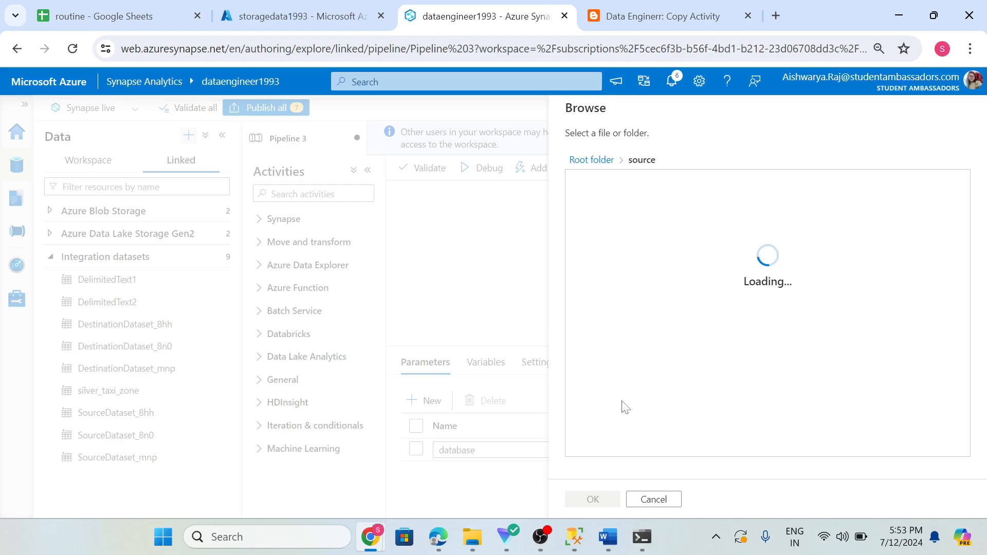
click(591, 500)
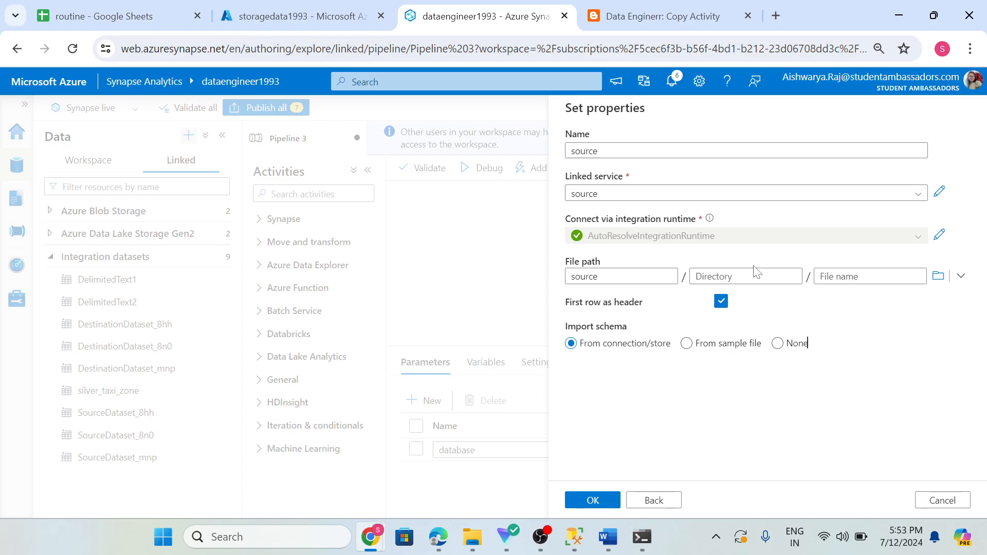
click(584, 499)
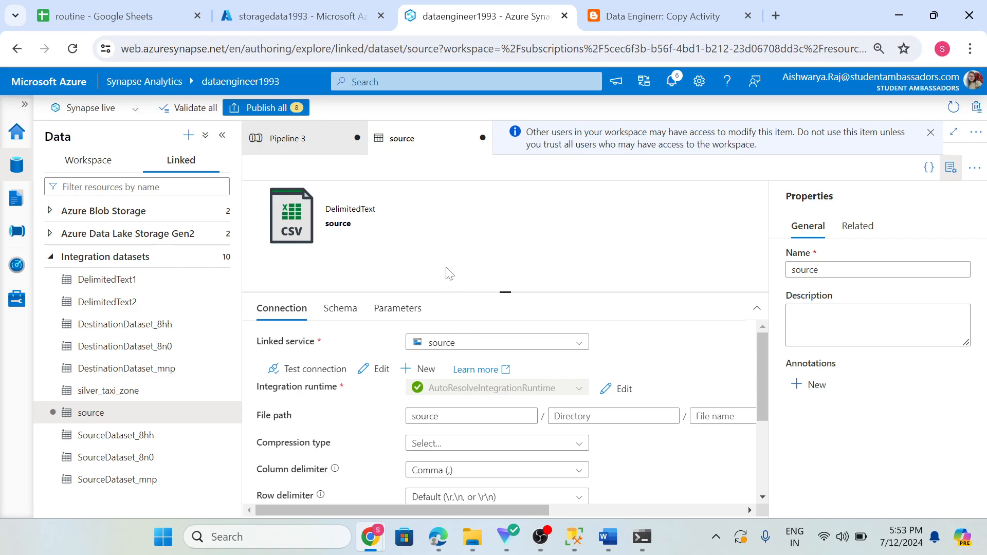
scroll(365, 431, down, 3)
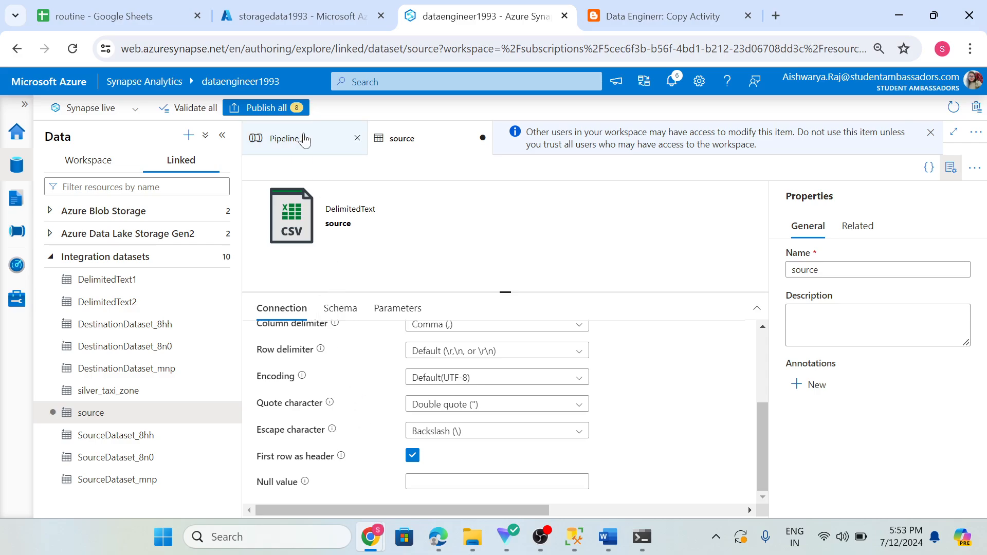
- In Pipeline 3, set the source dataset of the Copy data1 activity to source and review its source options
click(305, 140)
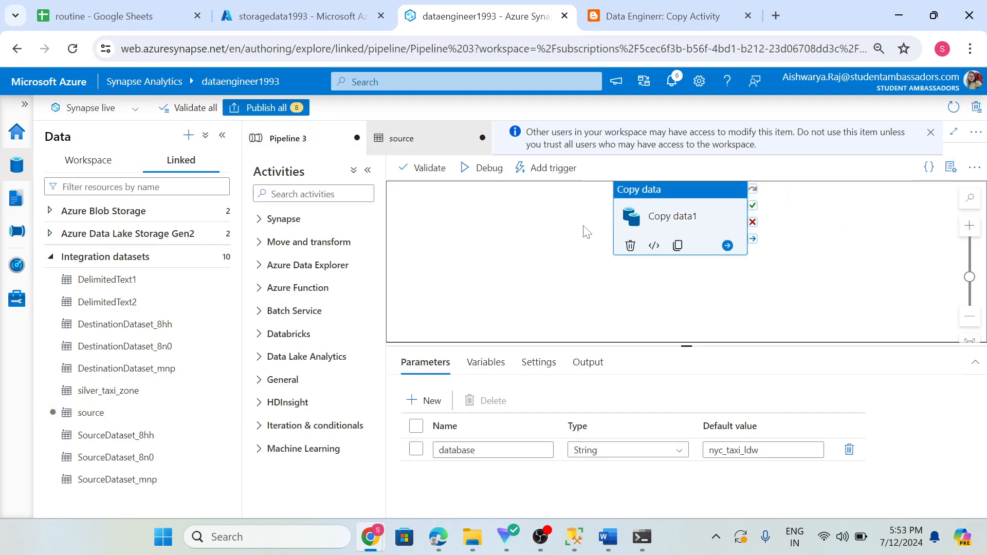
drag(553, 243, 502, 260)
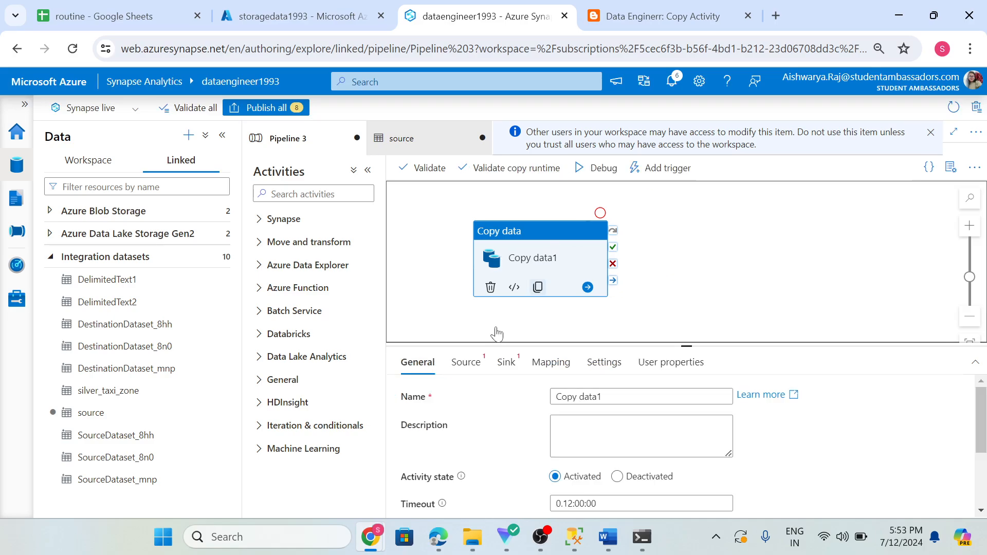
click(471, 368)
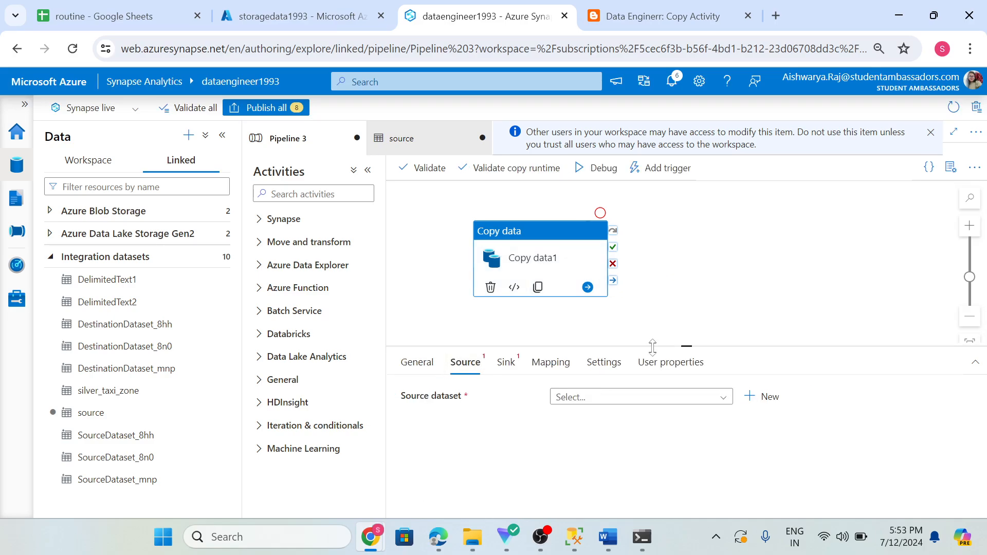
click(644, 371)
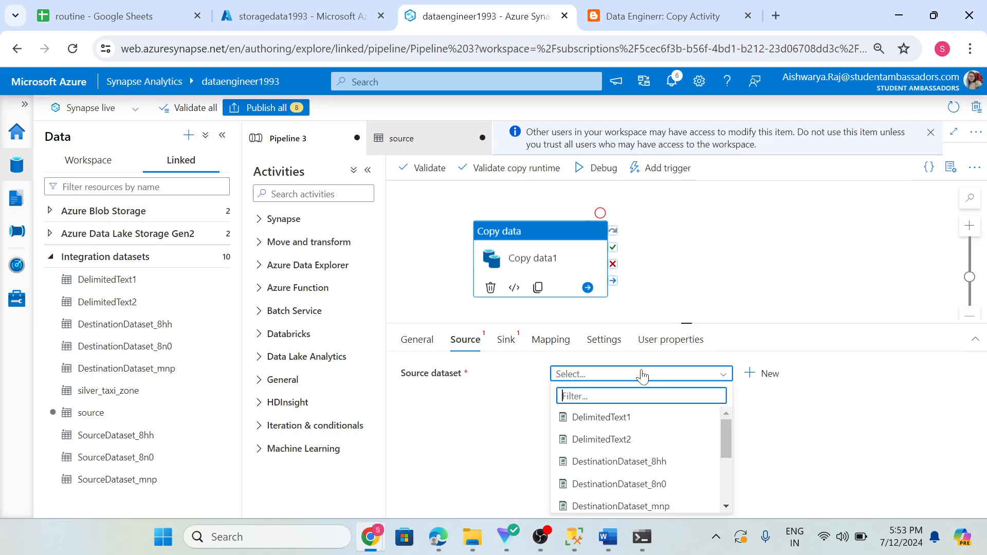
scroll(676, 452, down, 3)
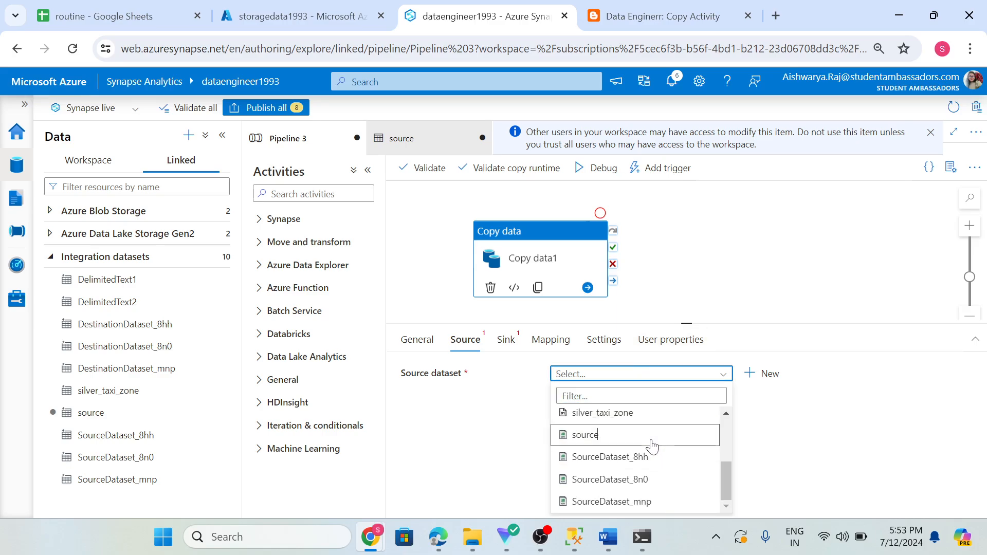
click(651, 441)
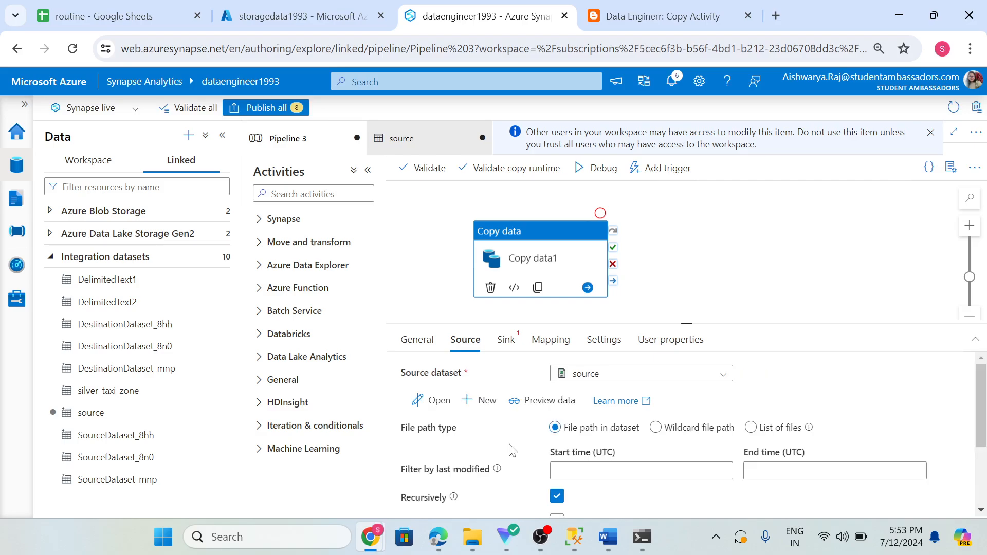
scroll(506, 453, down, 2)
mouse_move(504, 454)
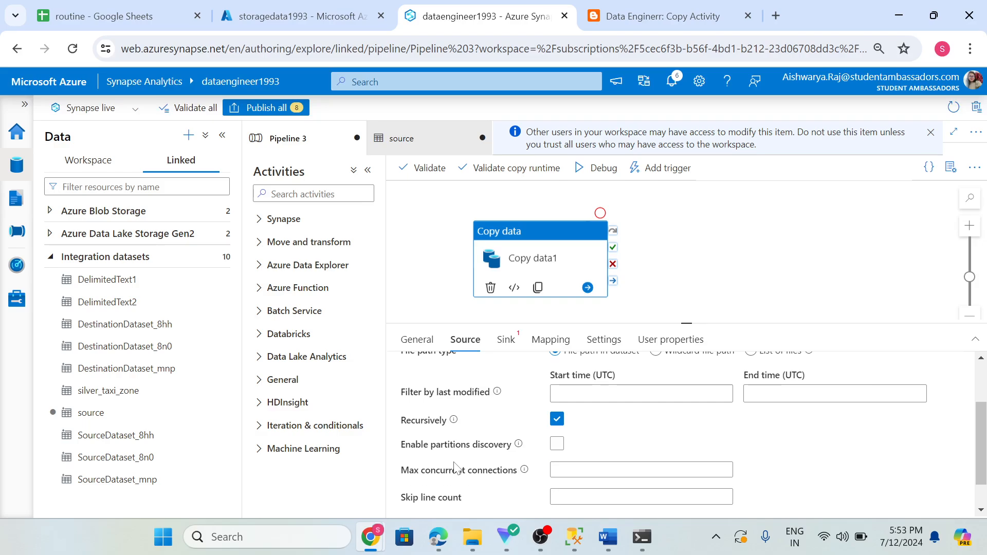
scroll(455, 468, down, 1)
scroll(454, 468, up, 2)
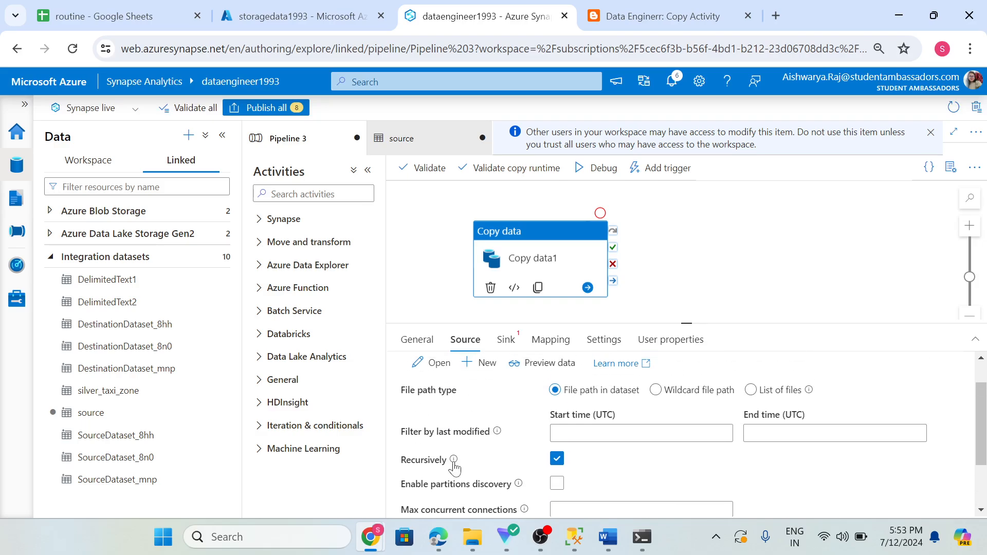
- Review the Recursively, last-modified filter and remaining source options of the Copy data1 activity
mouse_move(453, 461)
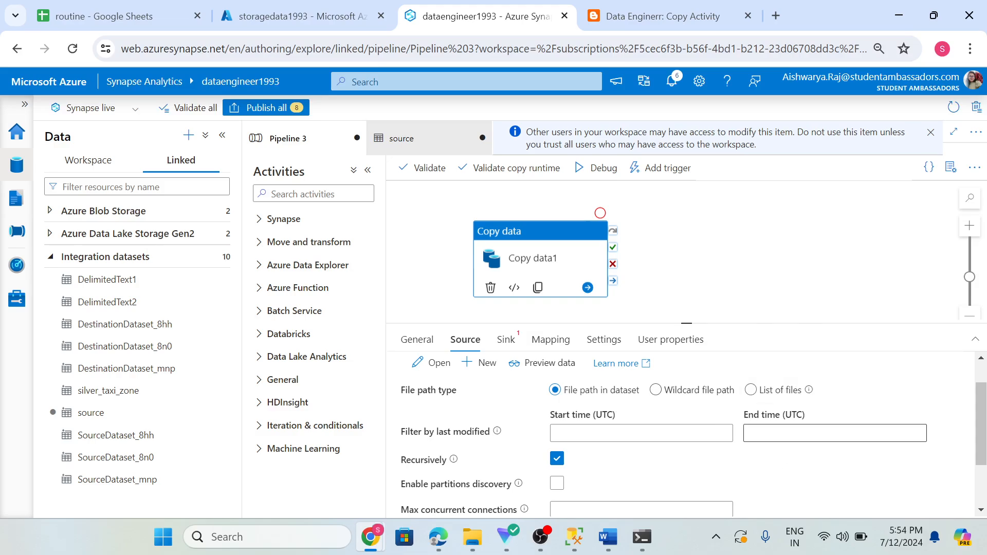
mouse_move(809, 393)
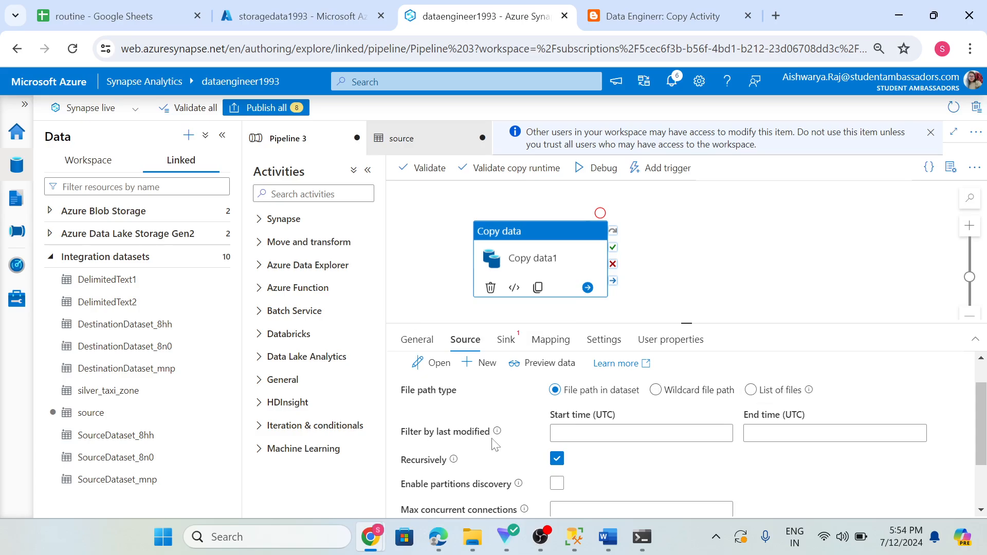
scroll(495, 444, down, 2)
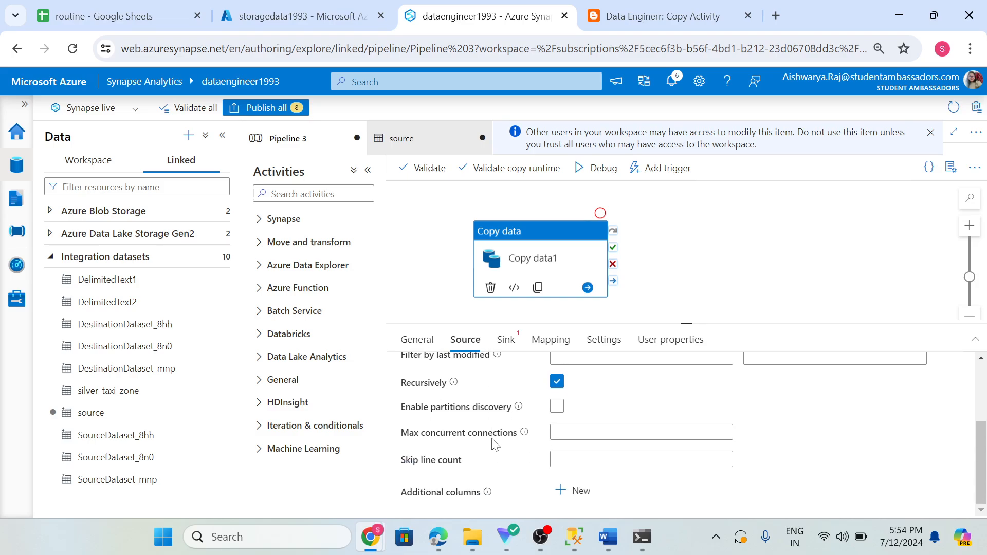
scroll(488, 450, up, 2)
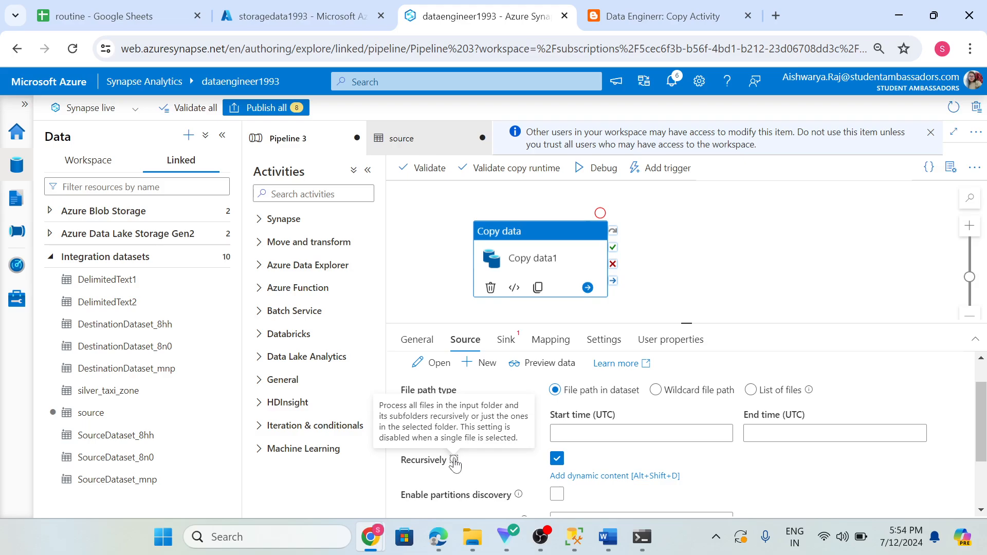
- Check the file path of the source dataset, and return to the Recursively option's description in Pipeline 3
click(426, 148)
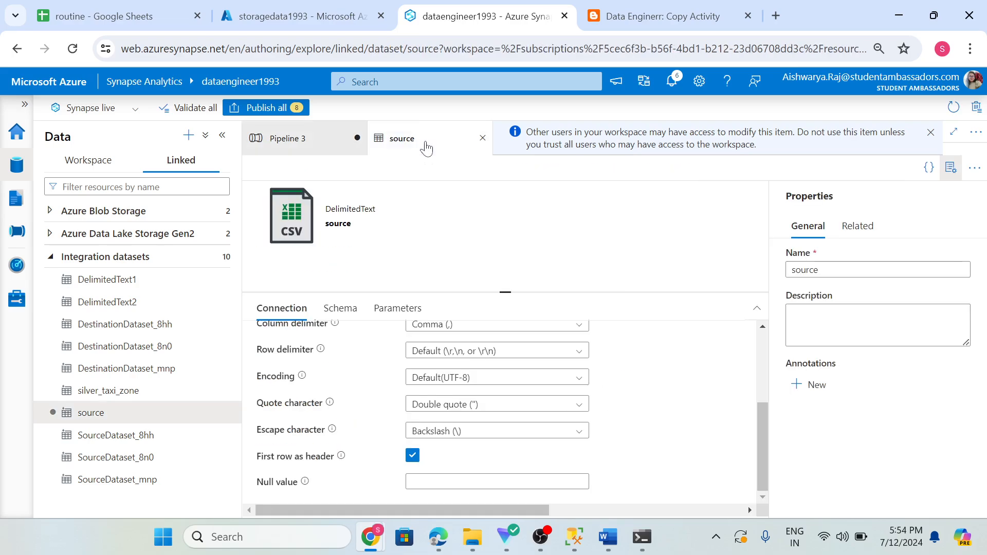
scroll(370, 412, up, 3)
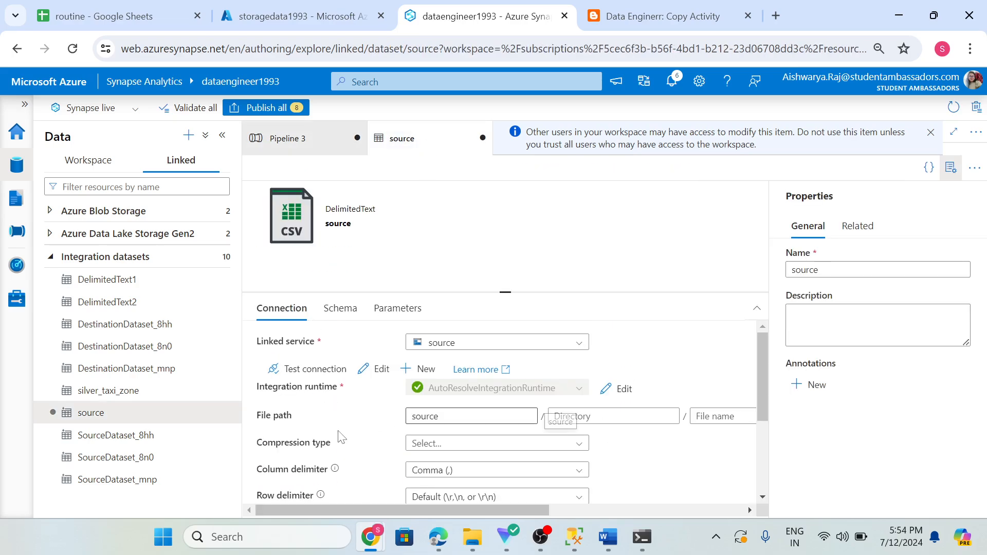
click(519, 416)
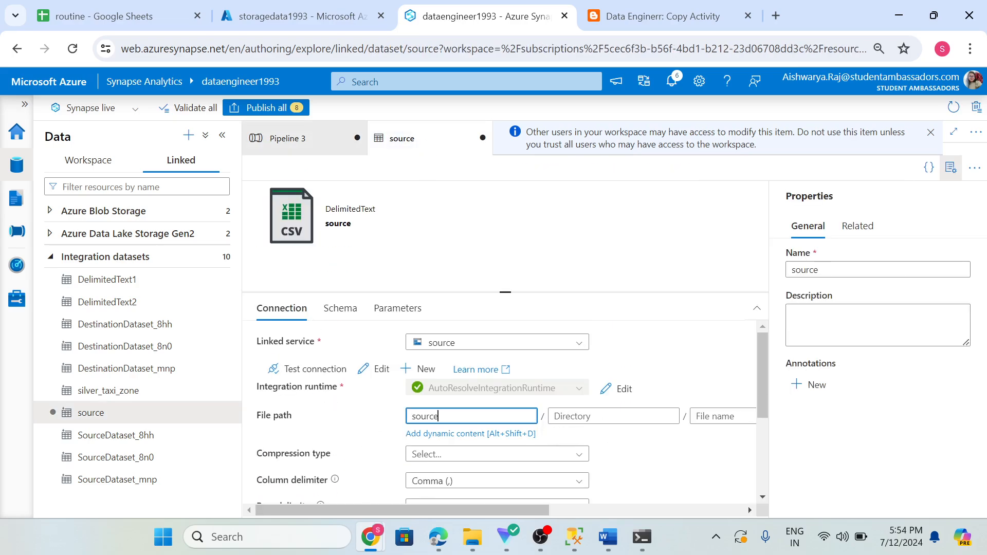
click(639, 459)
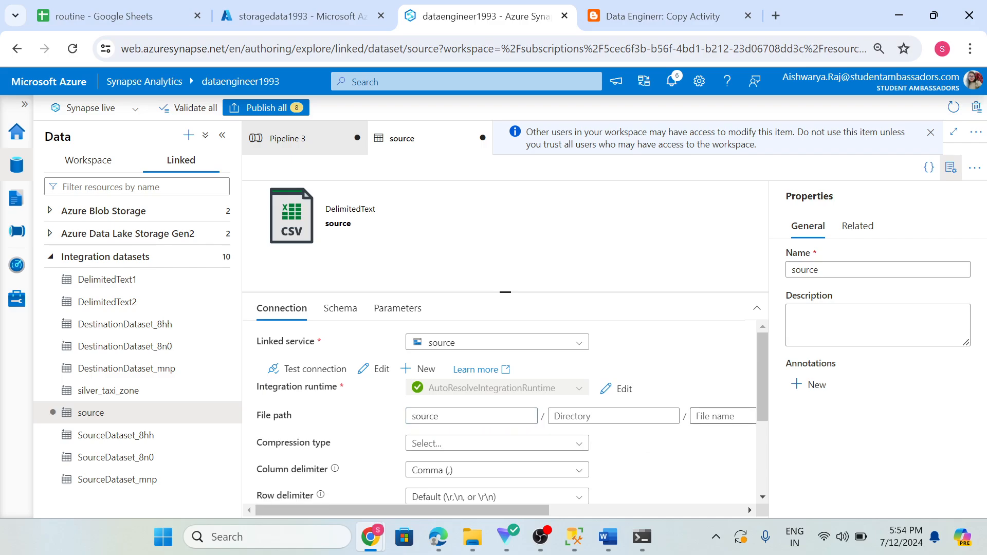
click(302, 141)
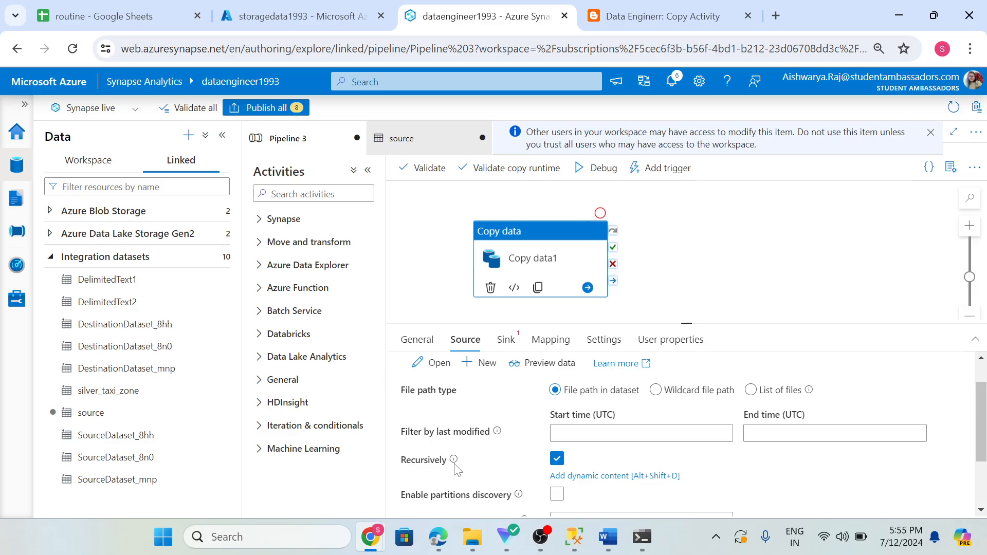
mouse_move(454, 466)
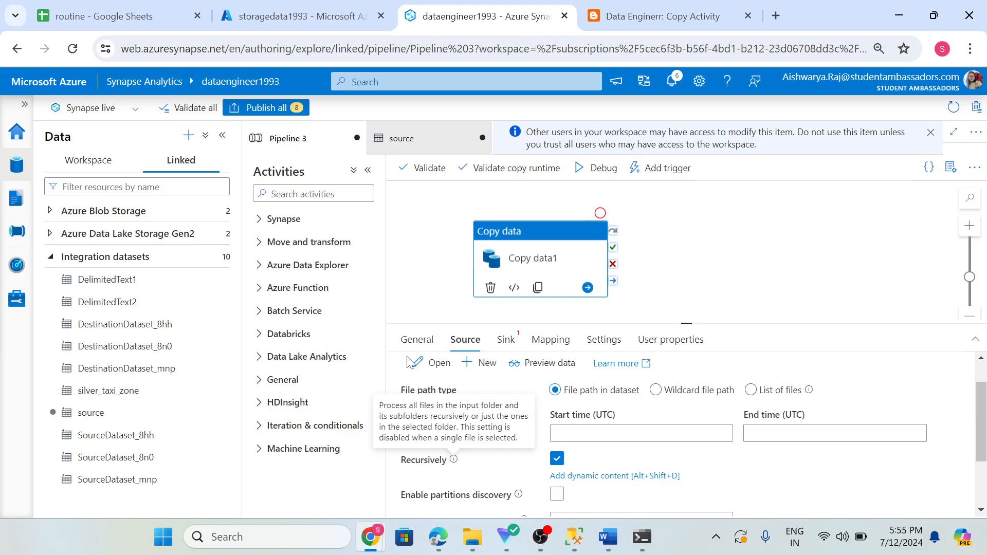
- Switch to the Azure portal to inspect the retail folder and its ds subfolder in the source container, and return to Synapse
click(328, 18)
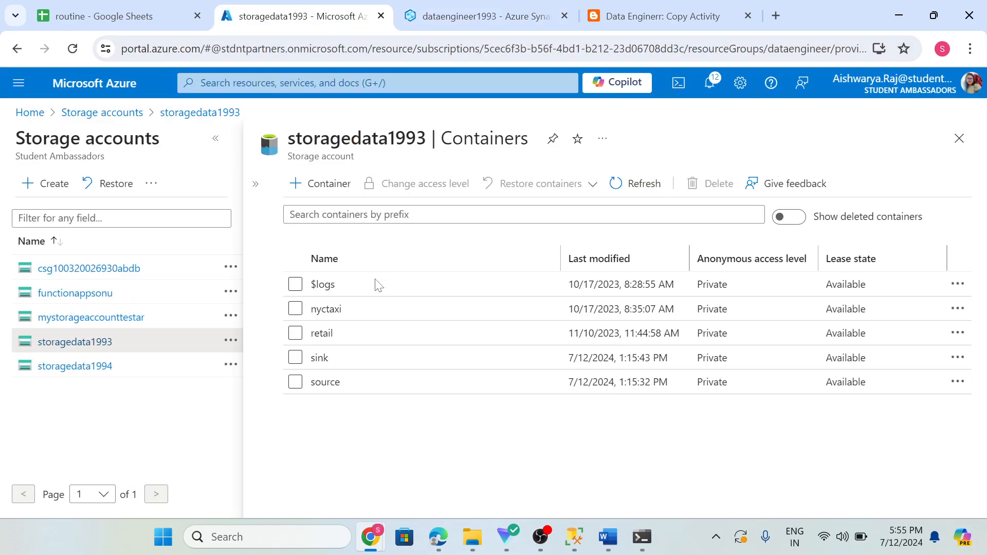
click(326, 382)
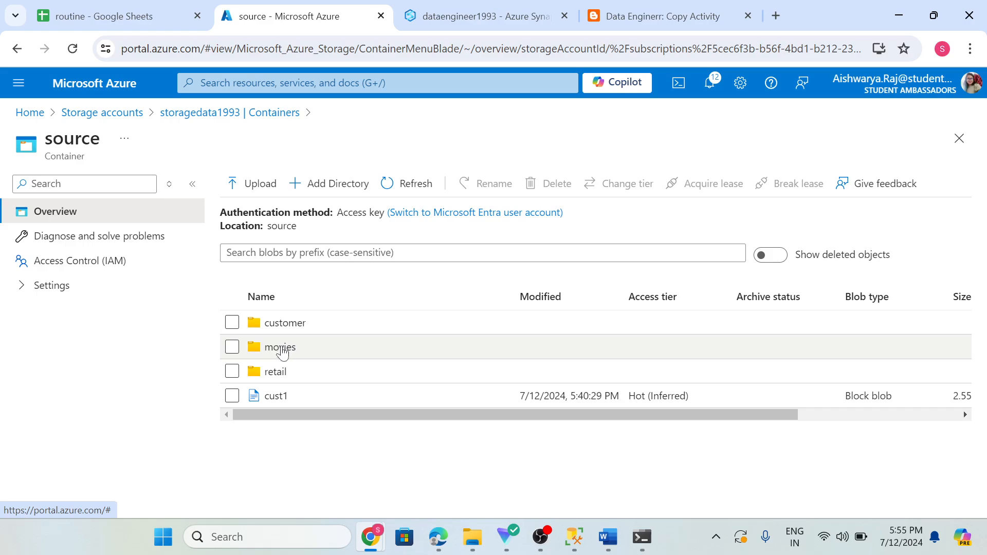
click(277, 372)
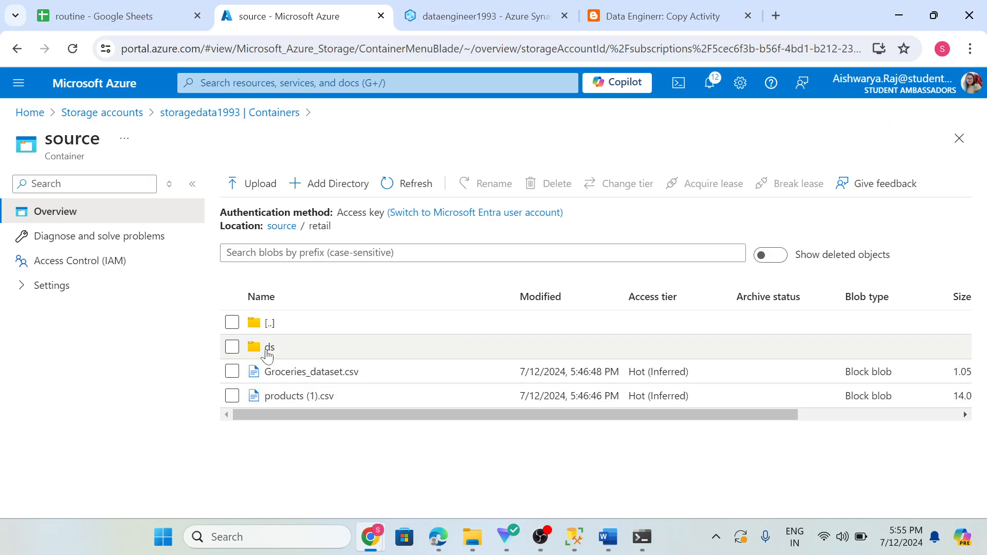
click(267, 348)
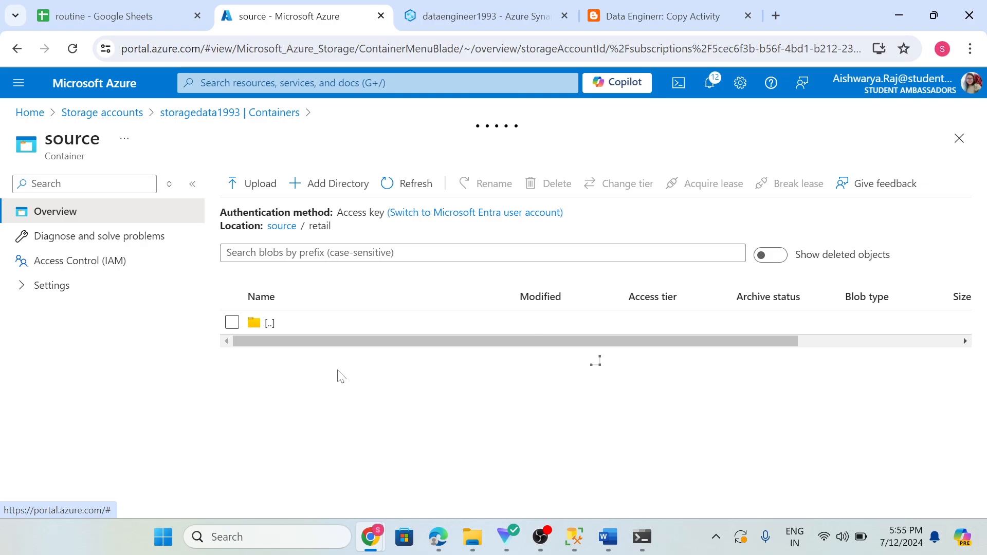
click(322, 231)
click(502, 15)
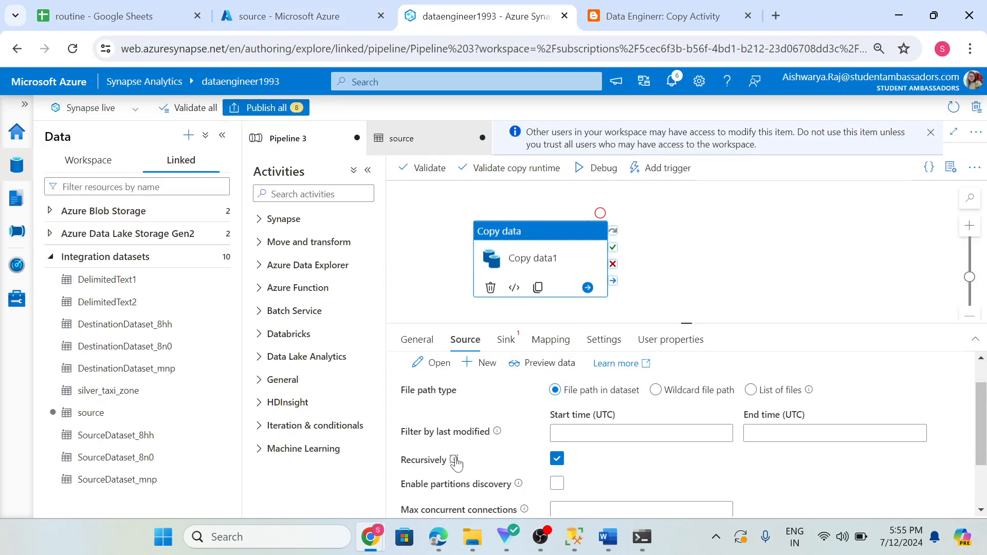
- Review the remaining source options of Copy data1 and check which datasets are offered for its sink
scroll(506, 459, down, 1)
scroll(505, 459, down, 1)
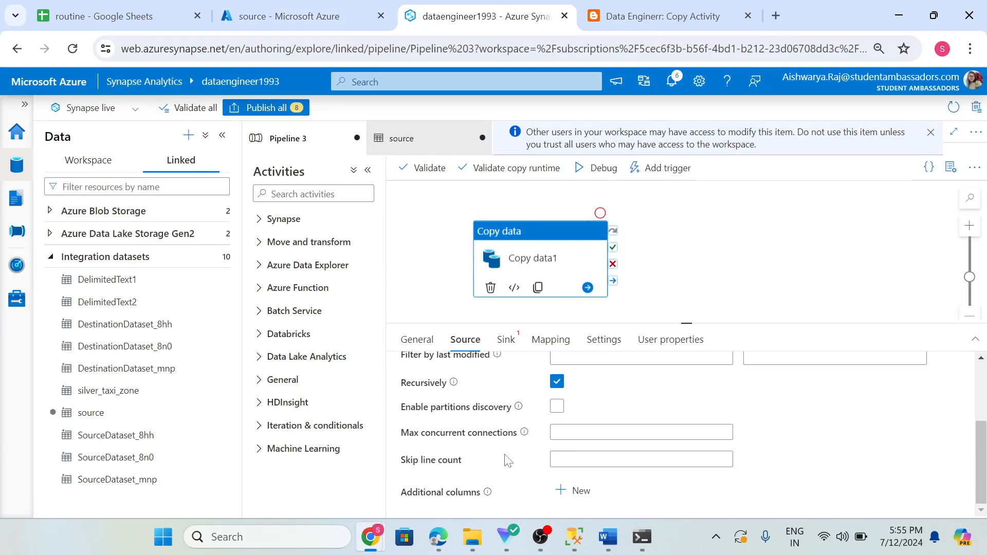
scroll(505, 459, up, 3)
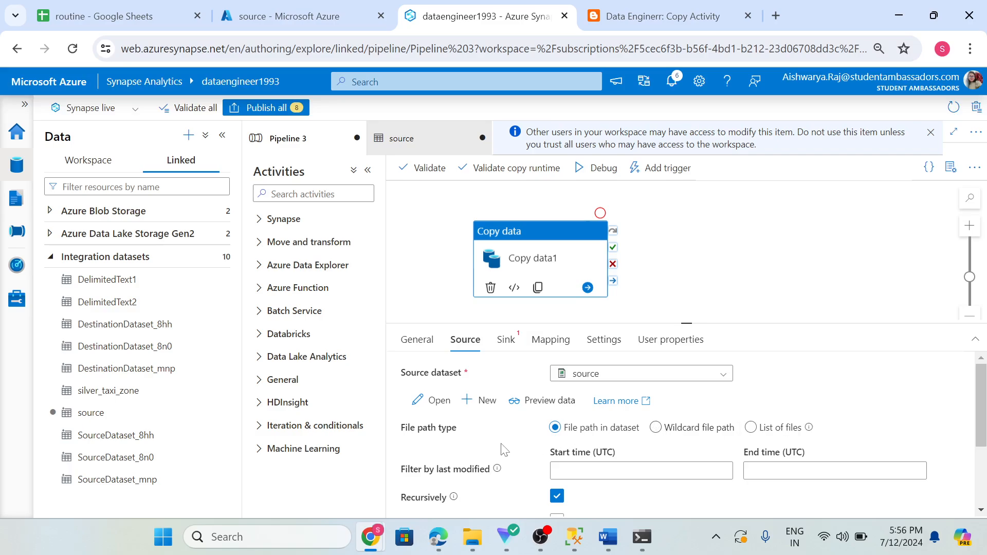
scroll(507, 443, down, 2)
scroll(507, 443, up, 2)
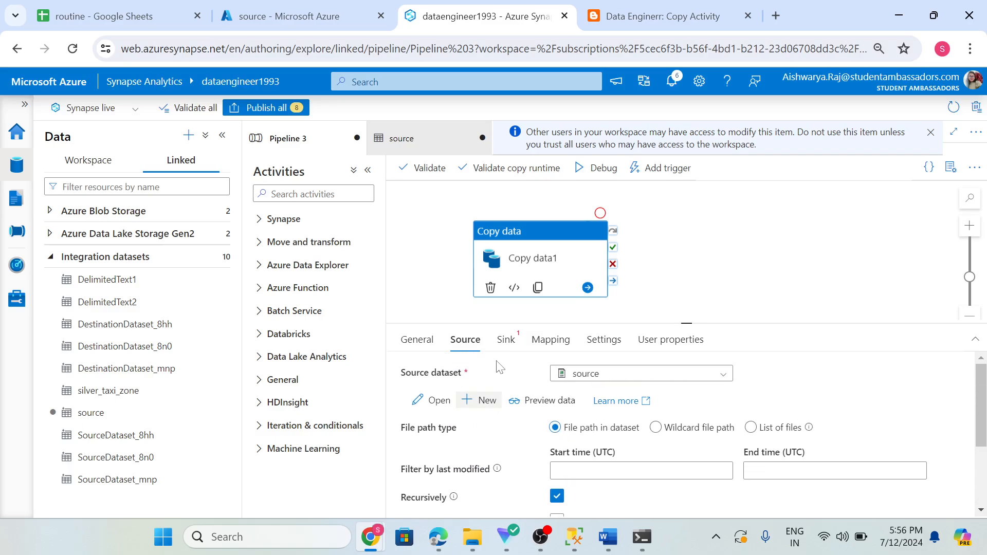
click(508, 340)
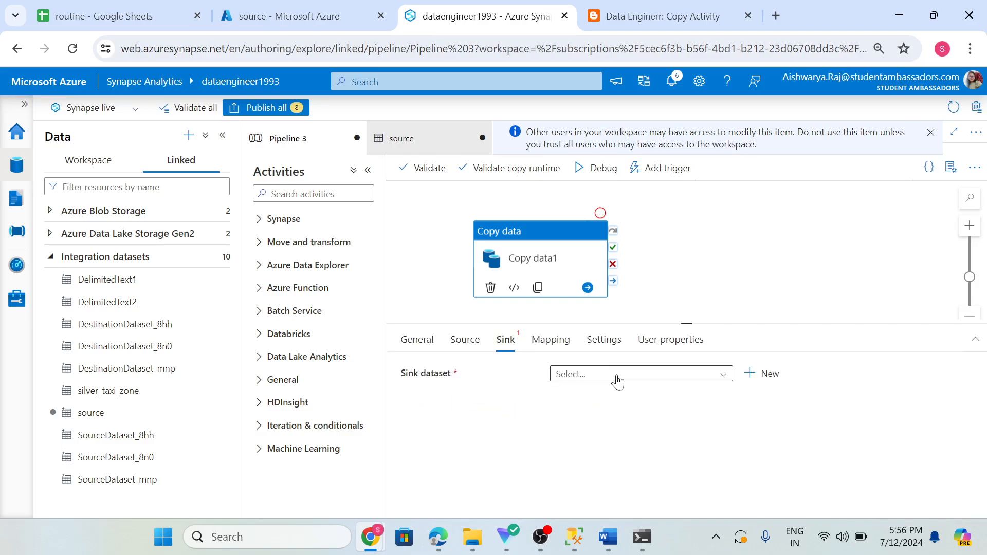
click(617, 379)
click(507, 425)
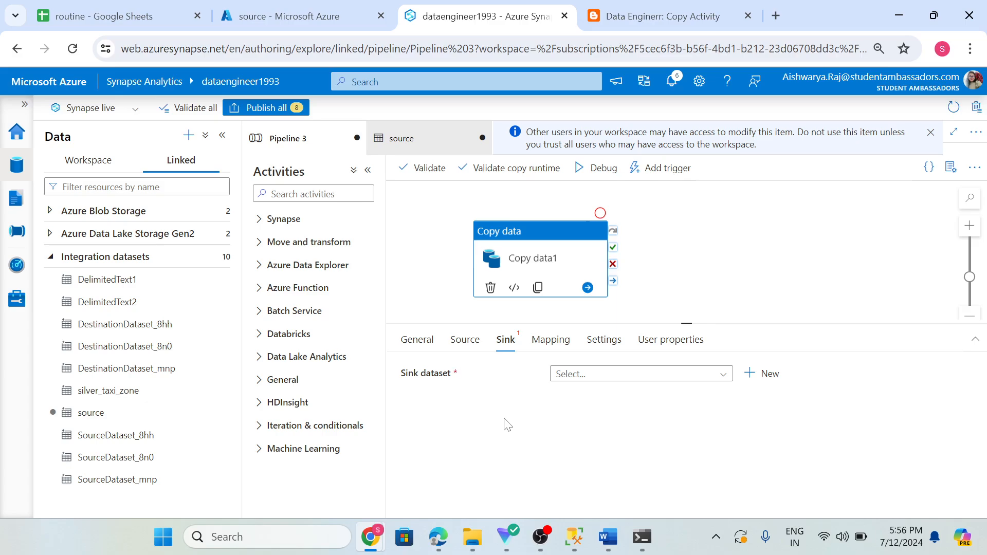
- Review the source linked service's authentication and URL, compare them with the storagedata1993 containers in the Azure portal, and return to Synapse
click(21, 301)
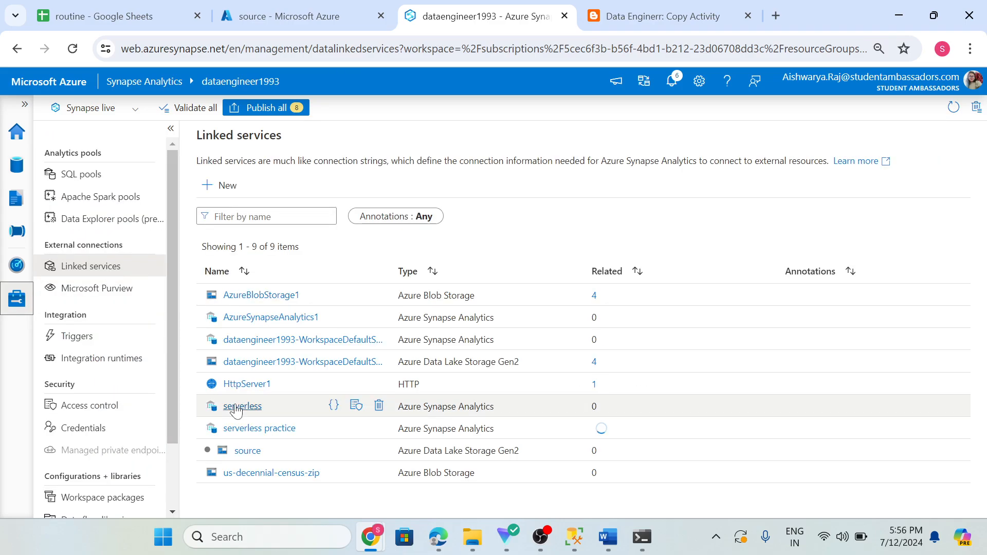
click(248, 451)
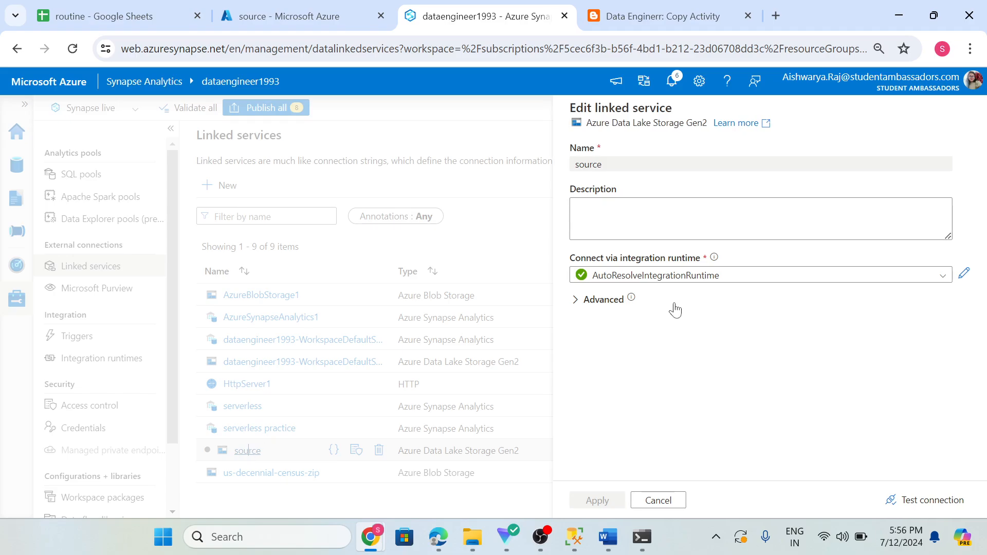
scroll(838, 340, down, 3)
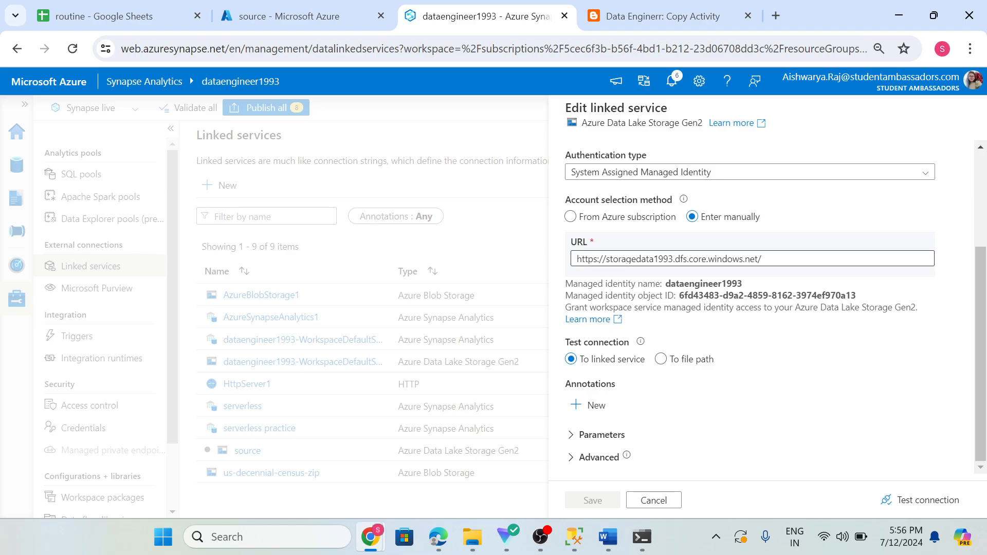
click(309, 16)
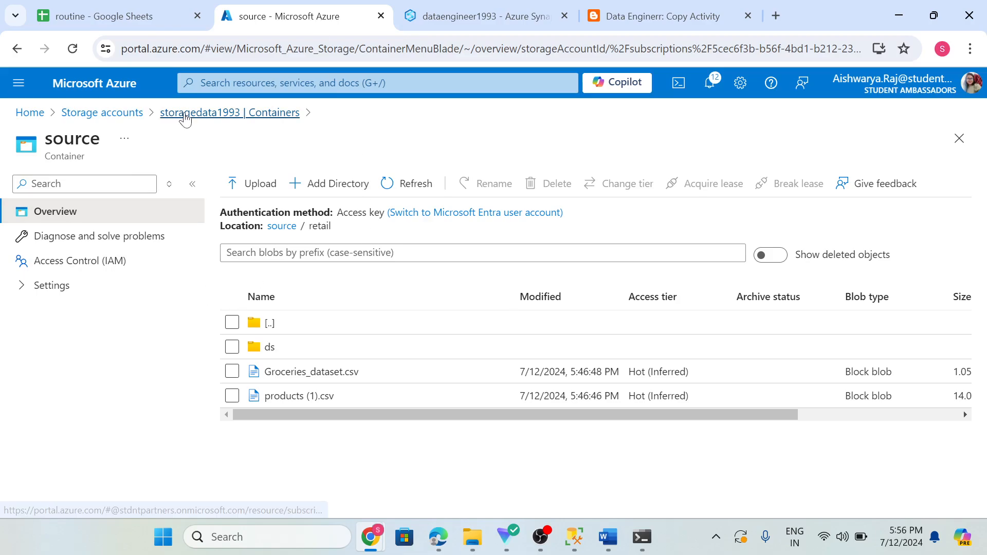
click(185, 114)
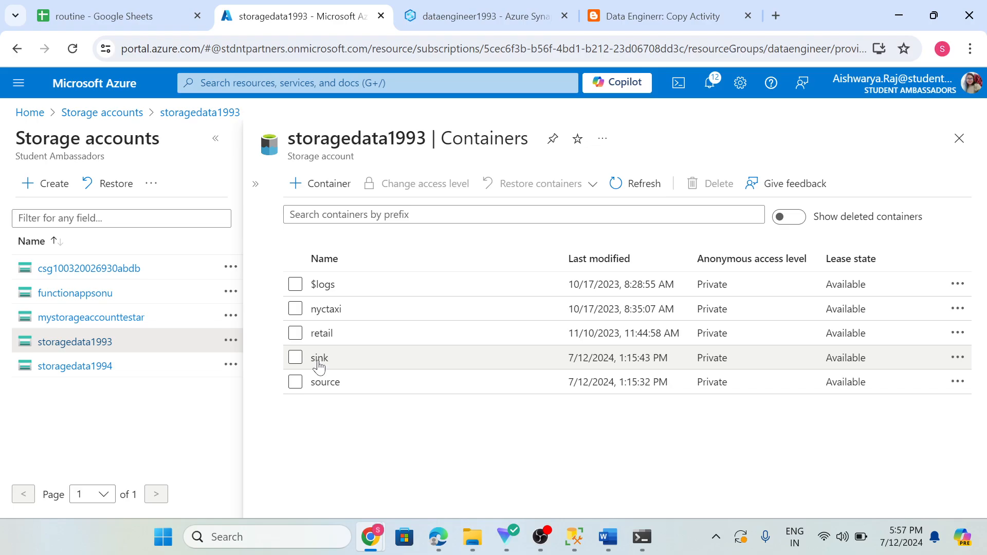
click(452, 16)
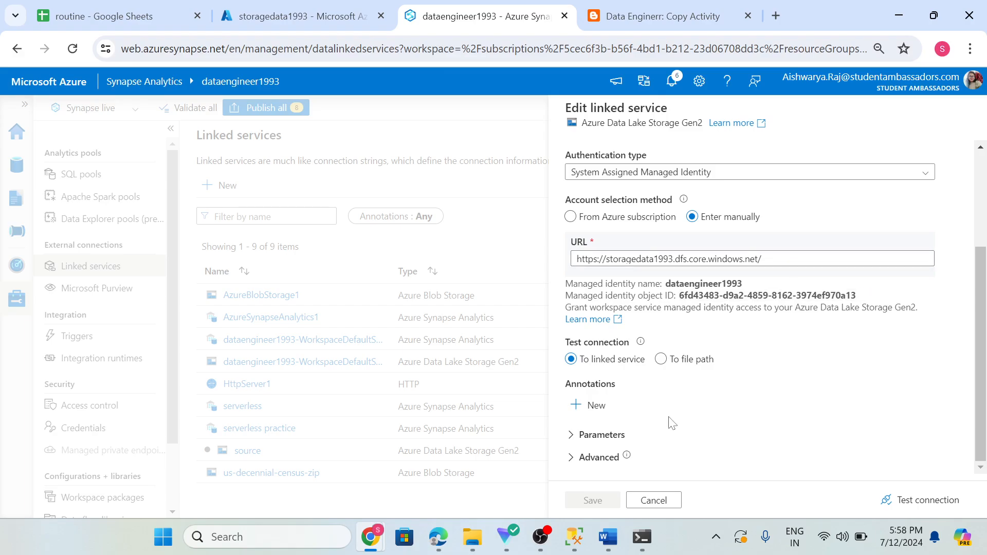
- Close the source linked service without changes and start creating a new linked service
click(653, 500)
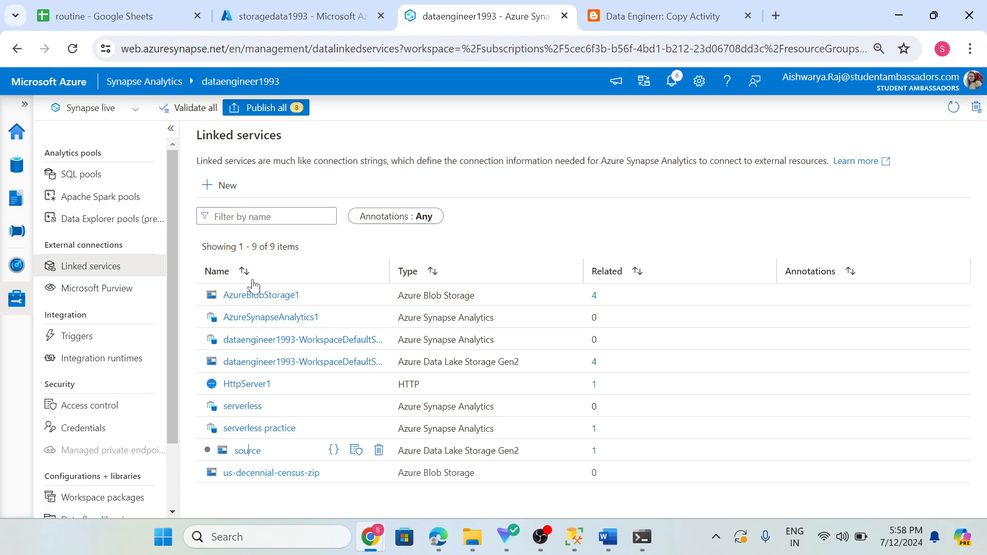
click(229, 187)
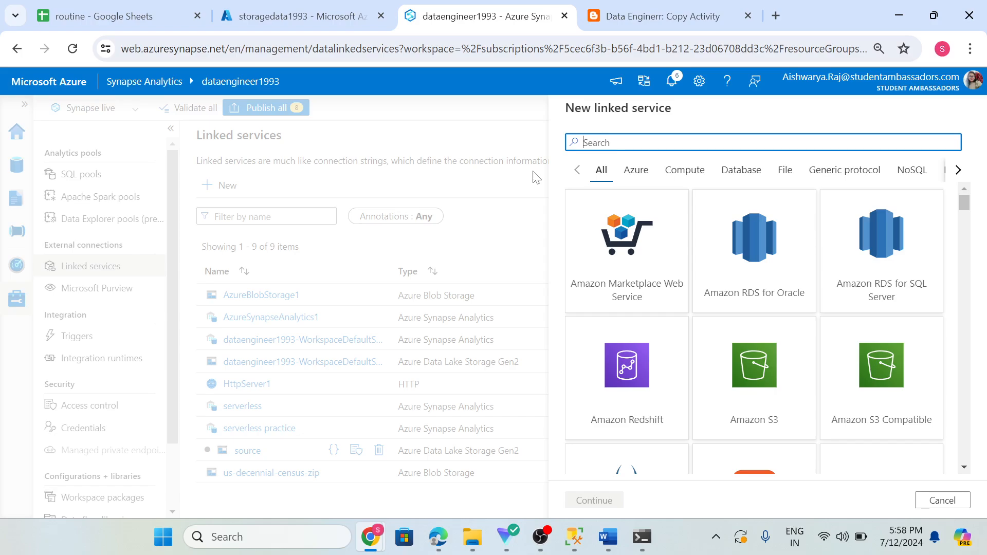
text(sink)
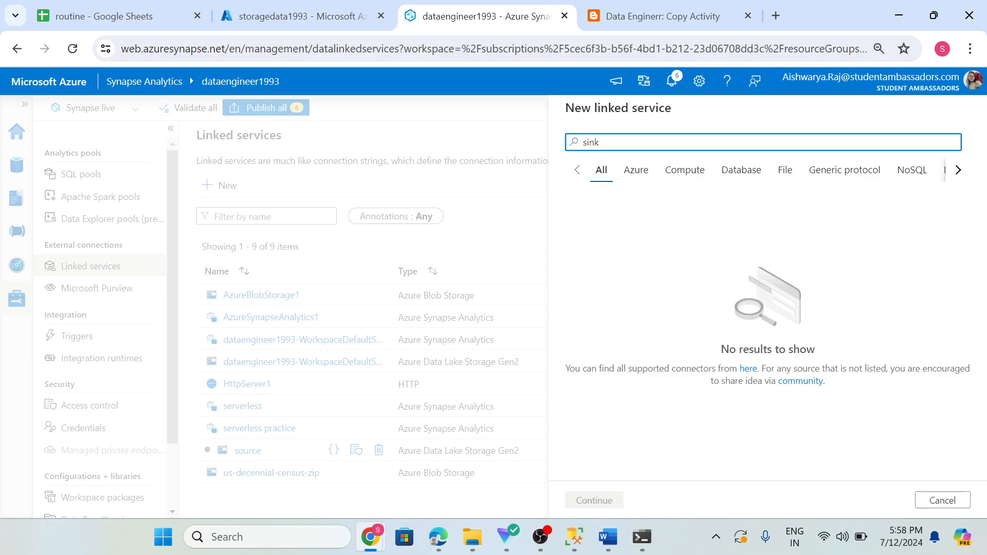
key(BackSpace)
key(BackSpace)
key(BackSpace)
key(BackSpace)
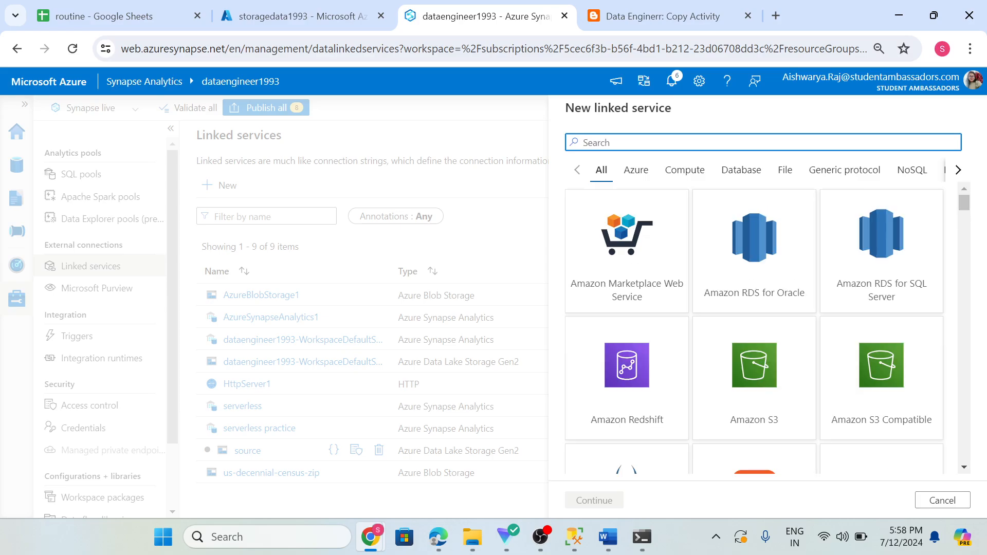
- Search the connectors for azure and choose Azure Data Lake Storage Gen2 as the new linked service's type
text(azure)
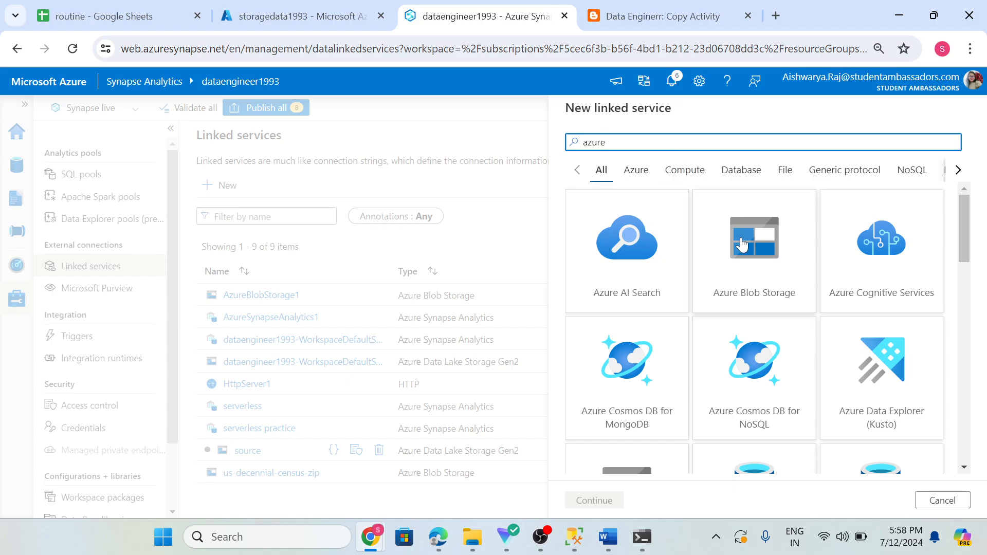
scroll(793, 308, down, 1)
scroll(723, 384, down, 1)
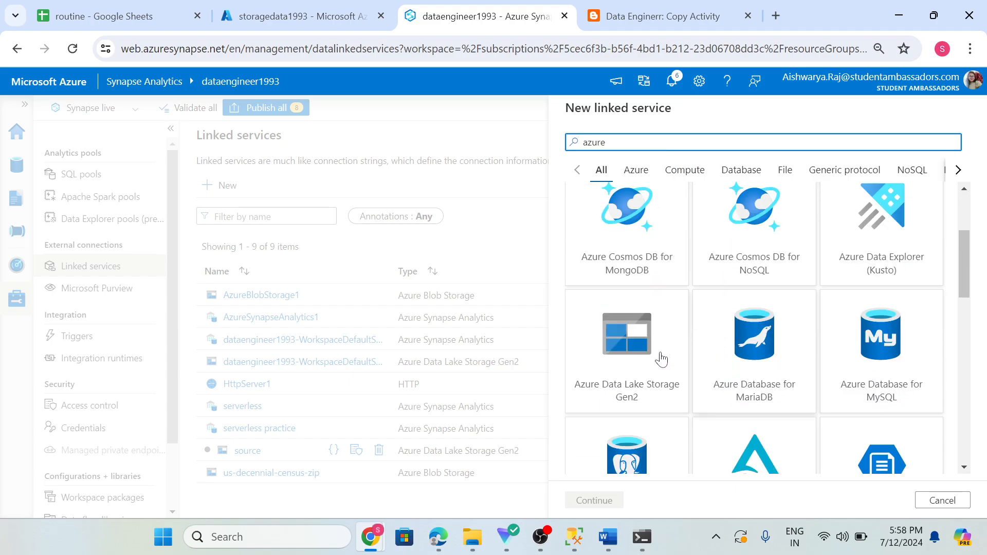
click(633, 353)
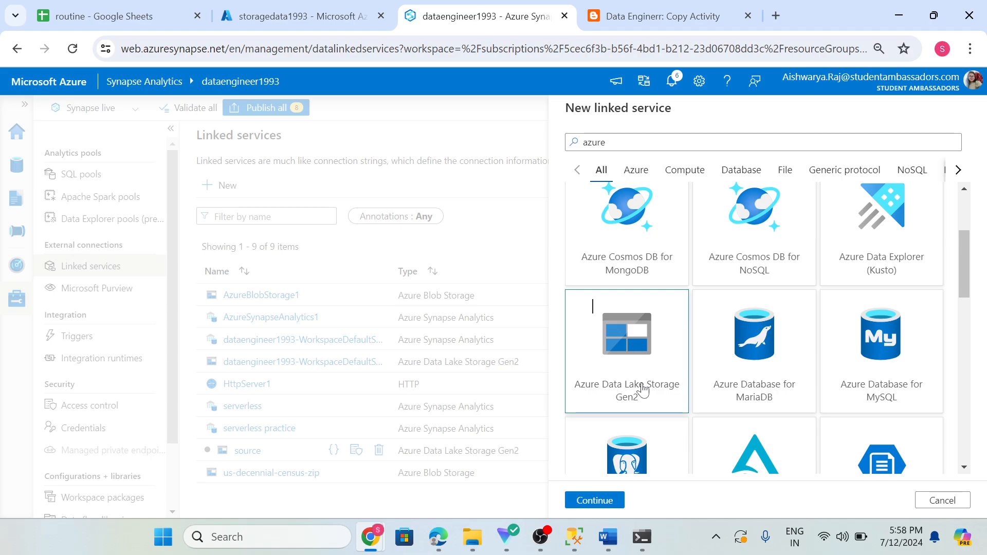
click(596, 500)
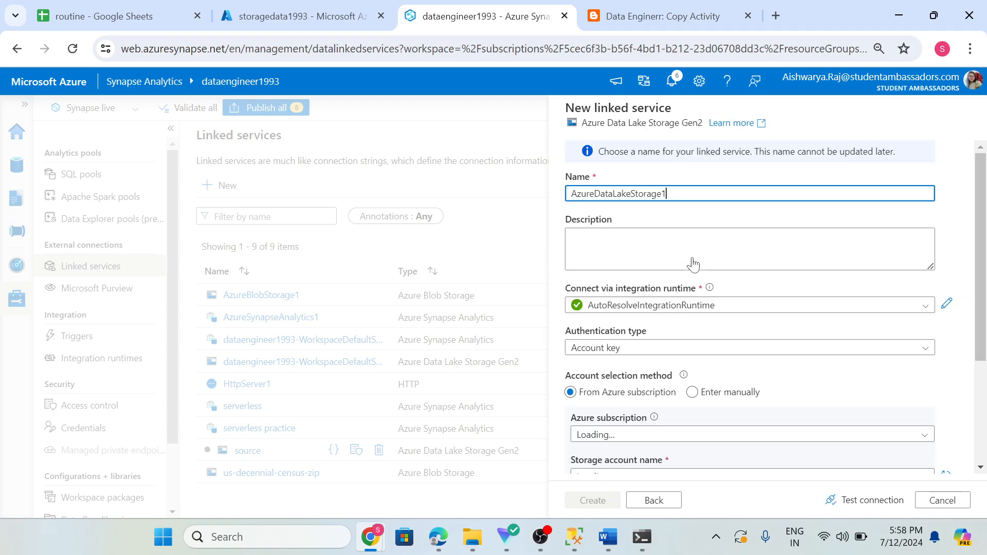
- Name the linked service sink and set its subscription to Visual Studio Enterprise Subscription and its storage account to storagedata1993
drag(667, 193, 567, 194)
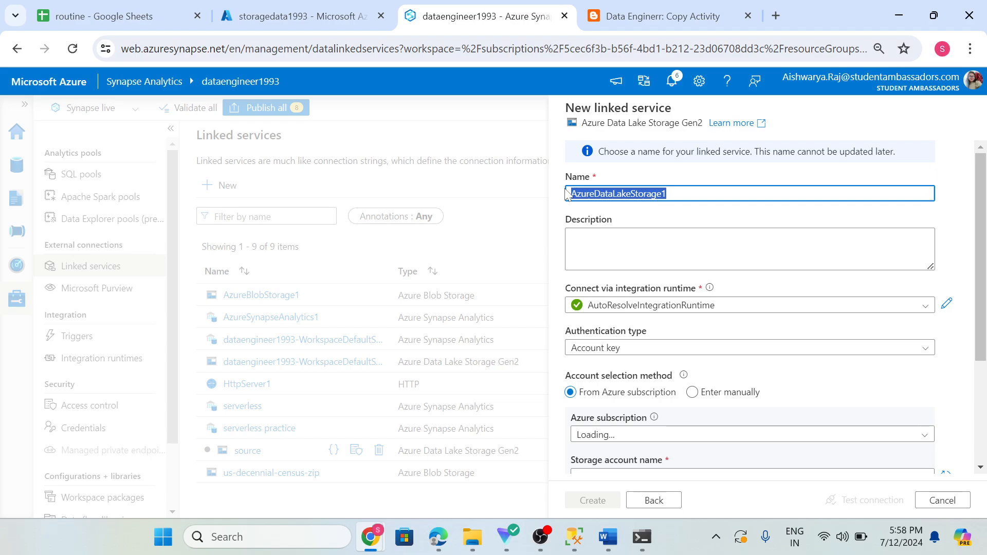
text(sink)
scroll(725, 321, down, 2)
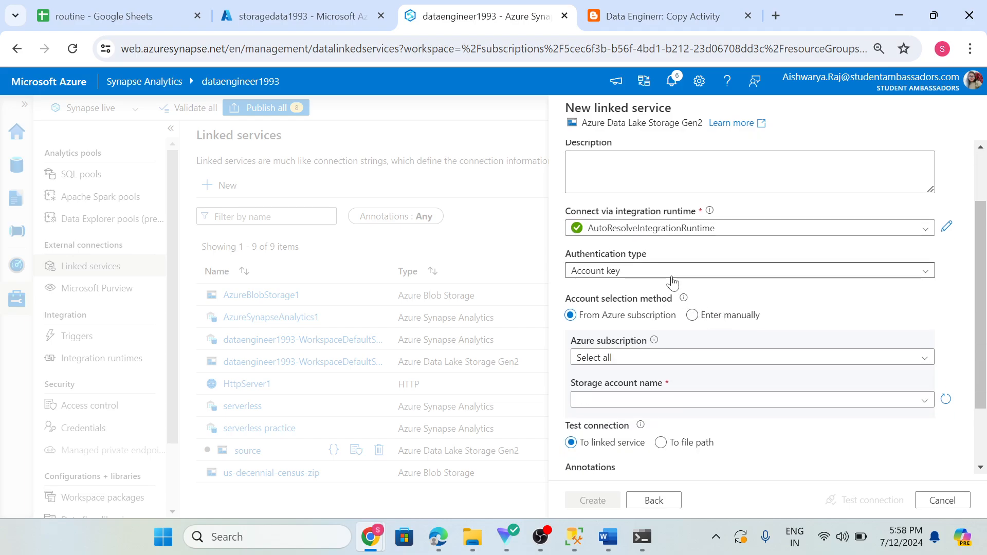
scroll(638, 334, down, 2)
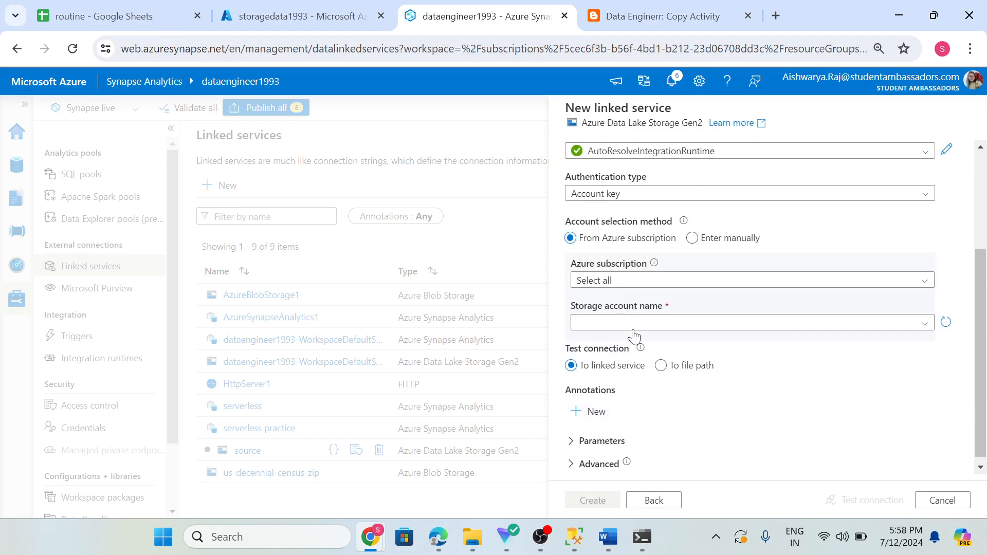
click(614, 280)
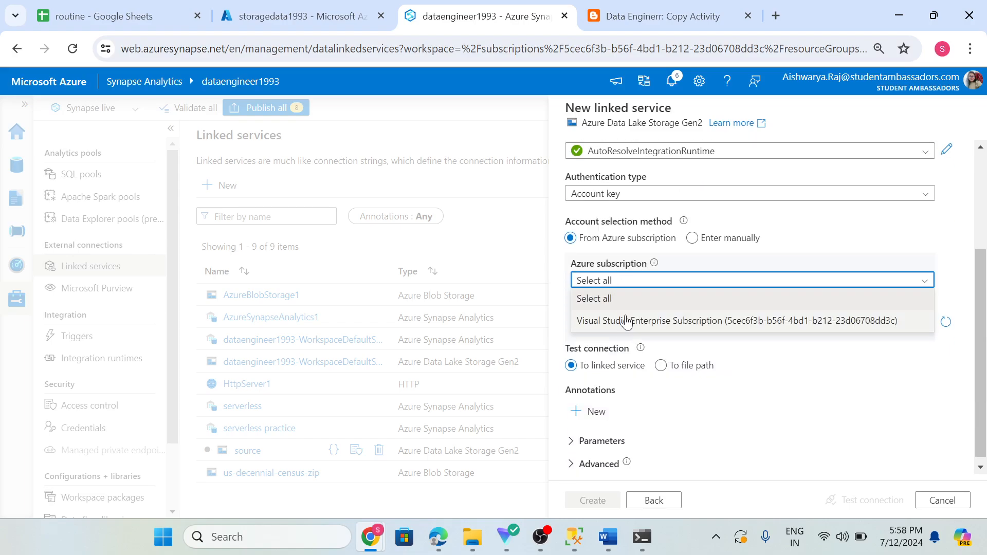
click(619, 320)
click(626, 322)
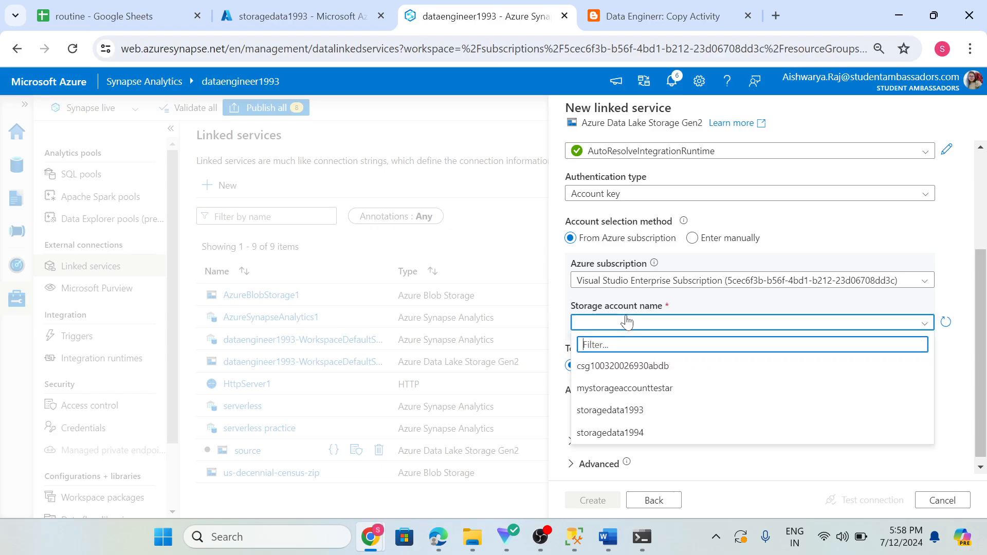
click(609, 410)
scroll(780, 355, down, 1)
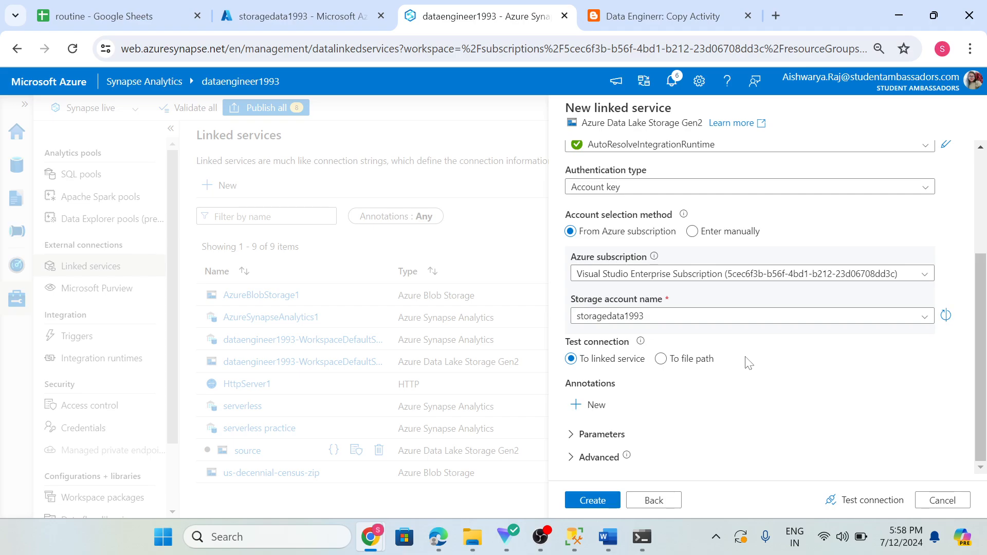
- Test the connection of the sink linked service and create it
click(872, 501)
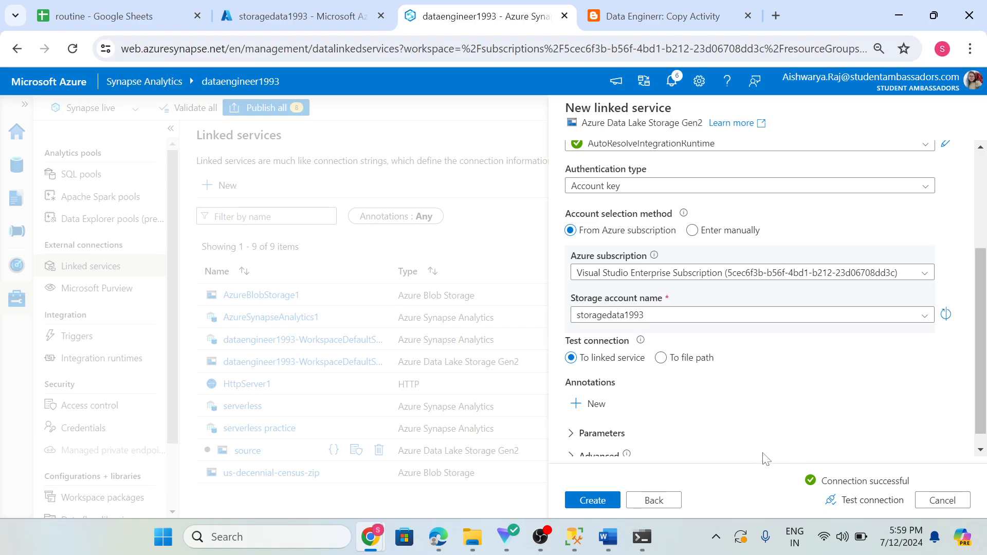
scroll(602, 403, down, 1)
click(593, 501)
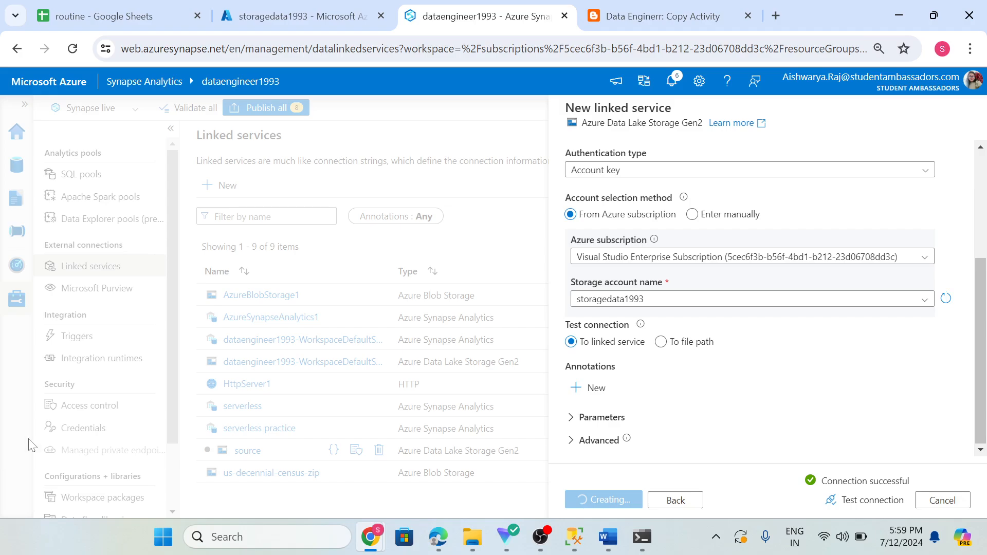
scroll(613, 297, up, 1)
scroll(613, 297, up, 3)
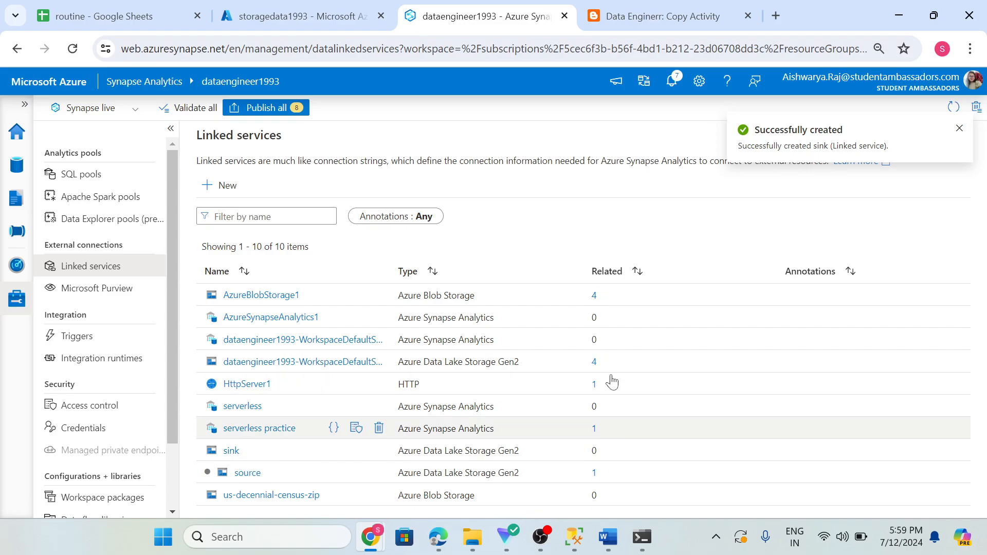
- Start a new integration dataset on Azure Data Lake Storage Gen2, found by searching azure, with the DelimitedText format
click(18, 178)
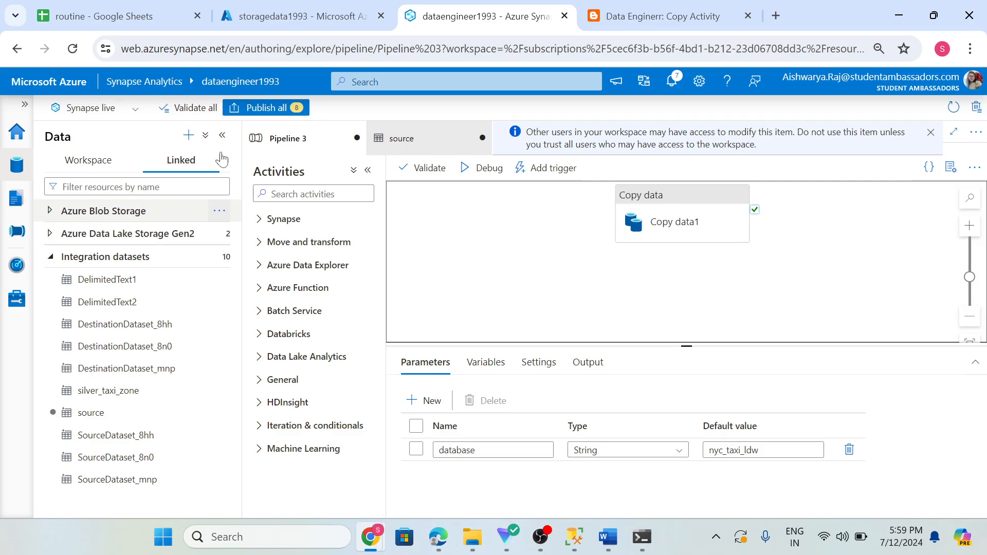
click(189, 135)
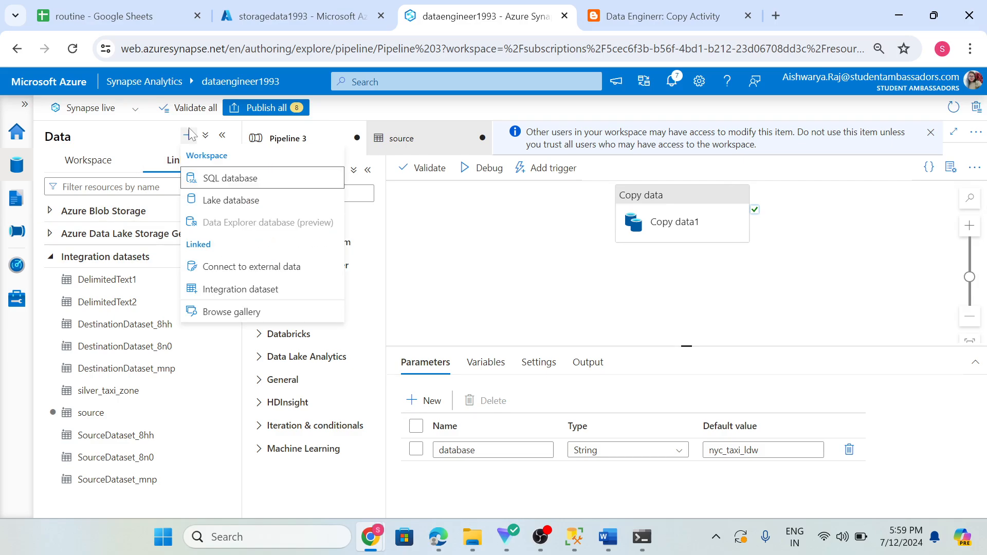
click(252, 289)
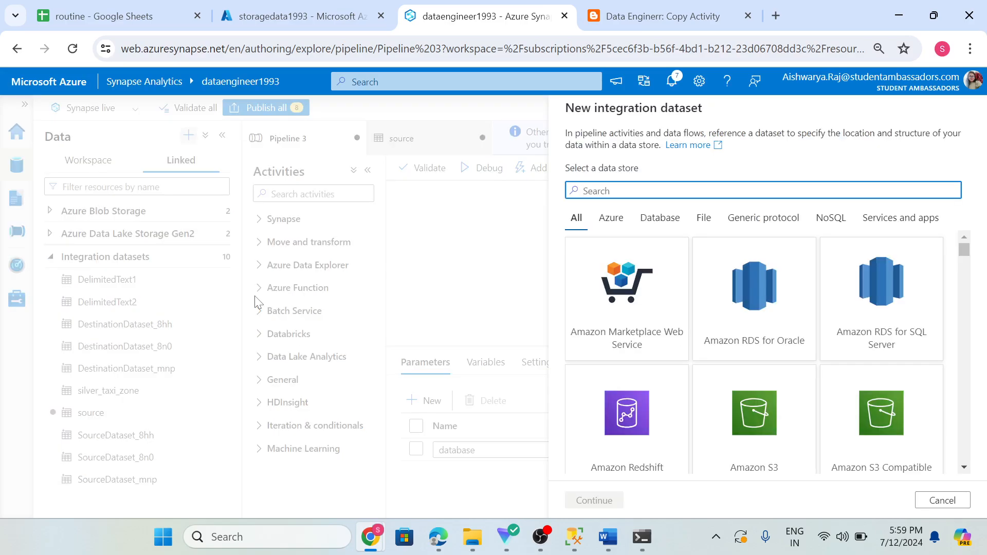
text(az)
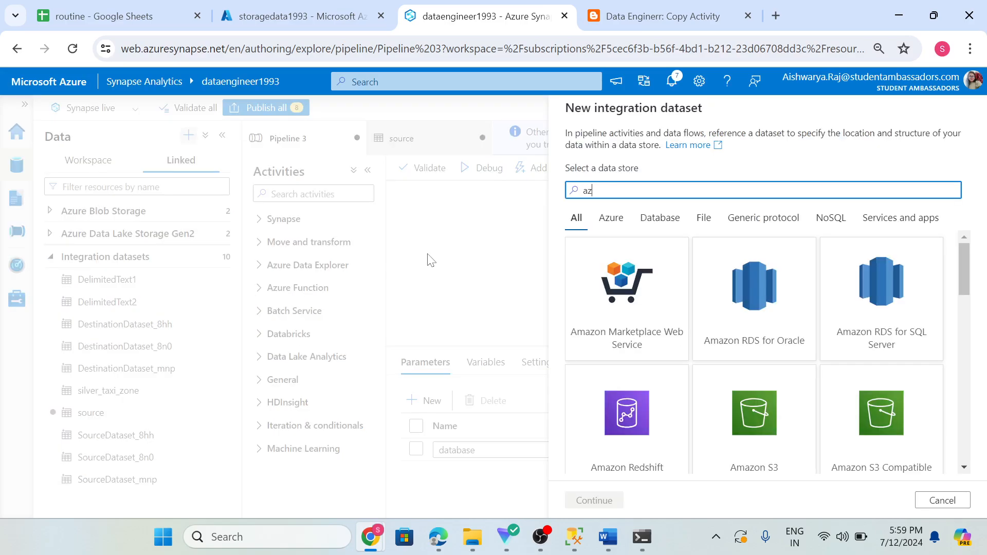
text(ure)
scroll(788, 363, down, 3)
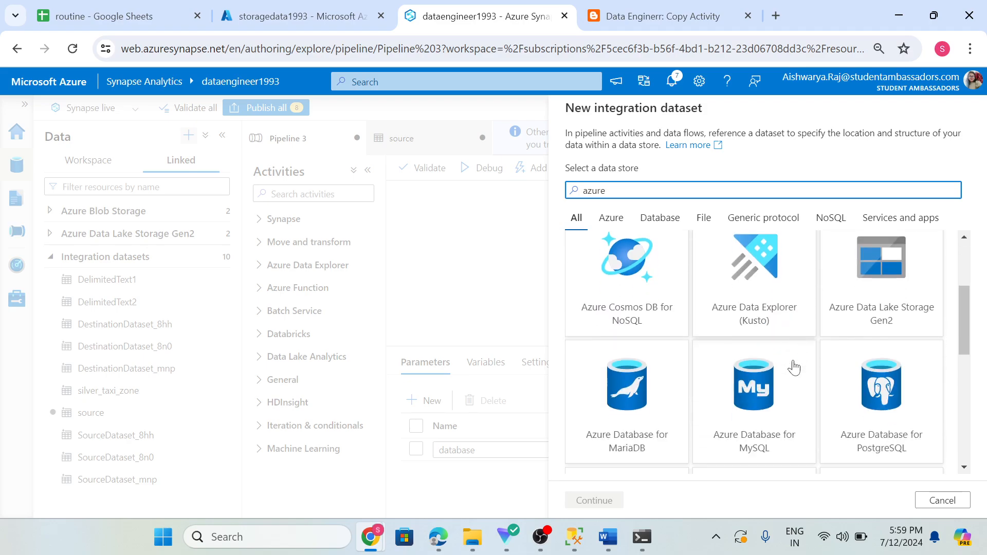
click(881, 304)
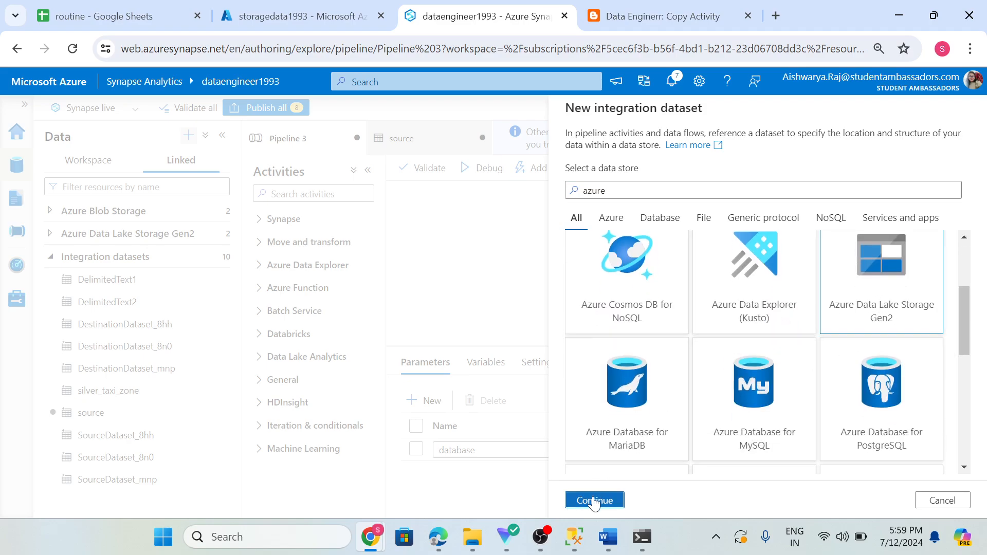
click(594, 501)
click(885, 226)
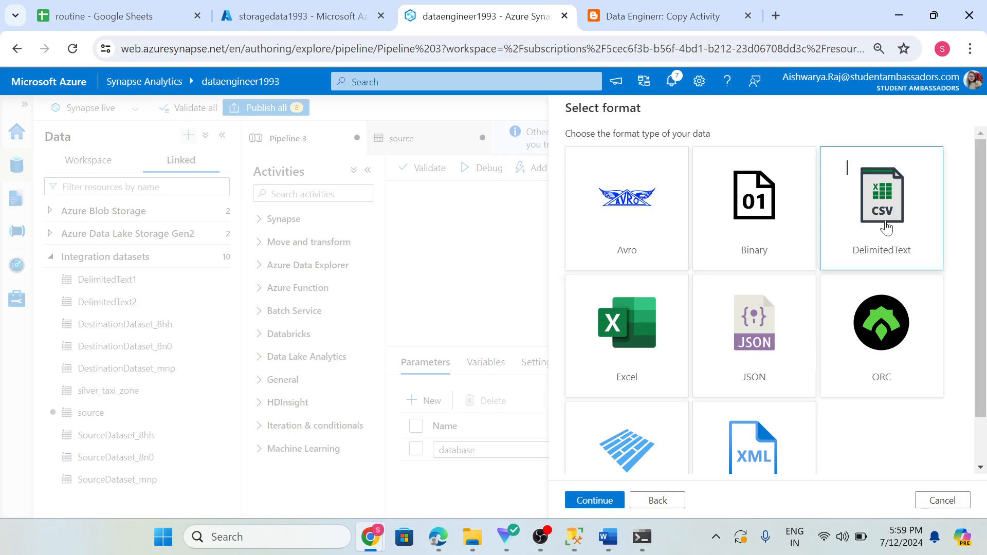
click(596, 499)
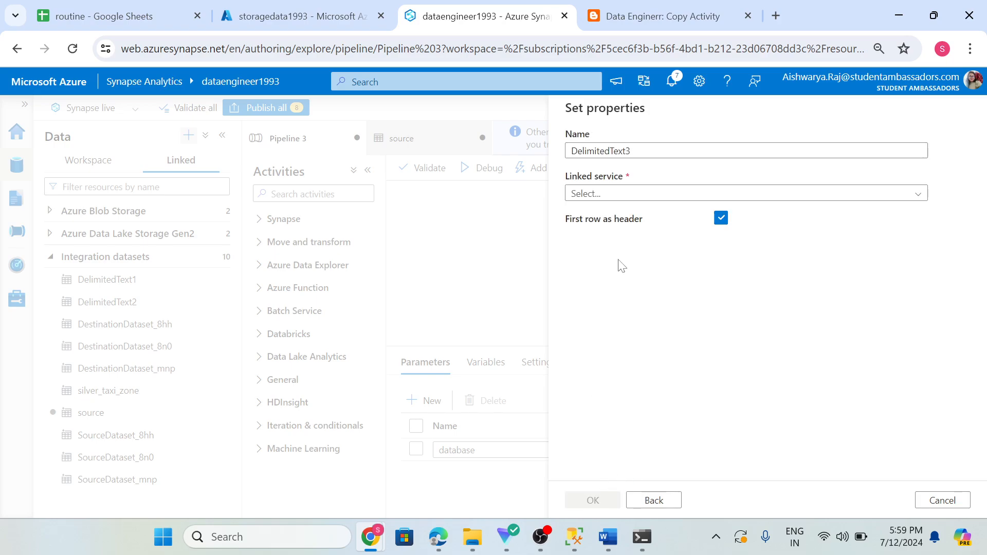
- Name the new dataset sink and assign it the sink linked service
drag(631, 151, 567, 154)
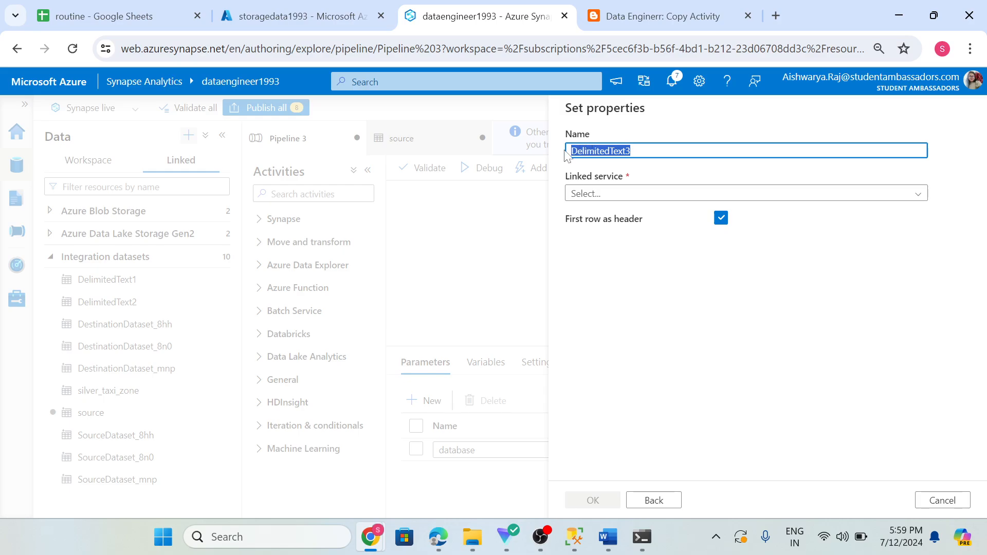
text(sink)
click(615, 191)
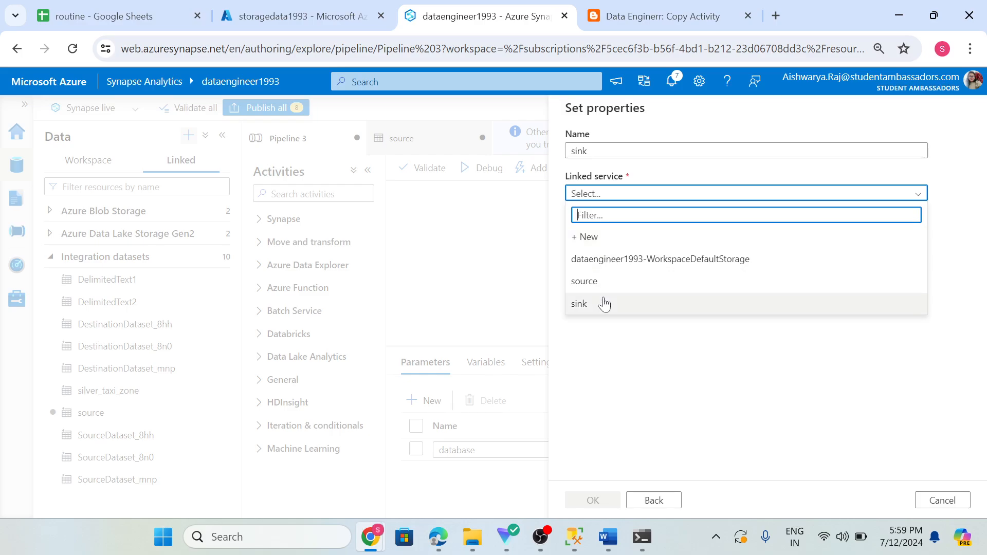
click(602, 304)
click(644, 281)
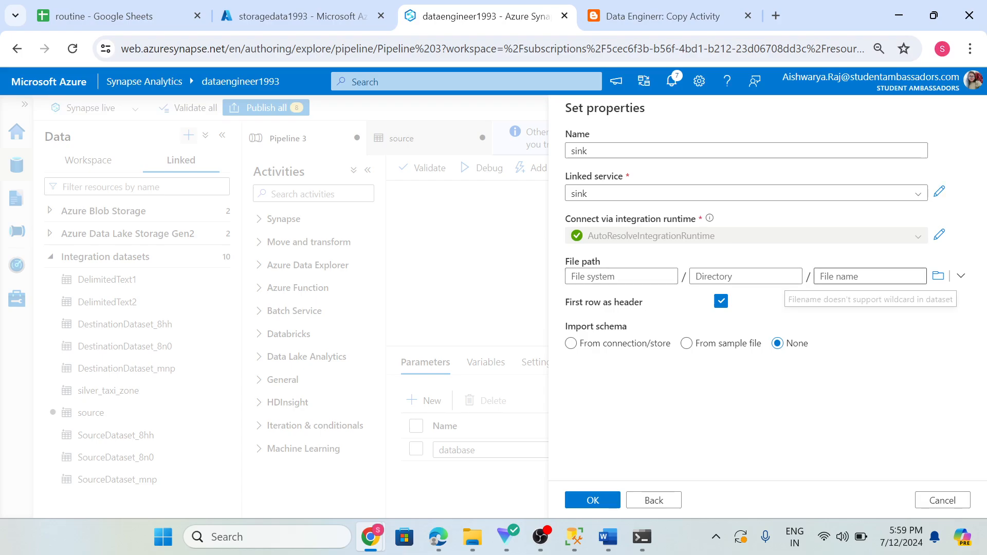
- Browse to the sink container as the dataset's file path and create the dataset
click(938, 280)
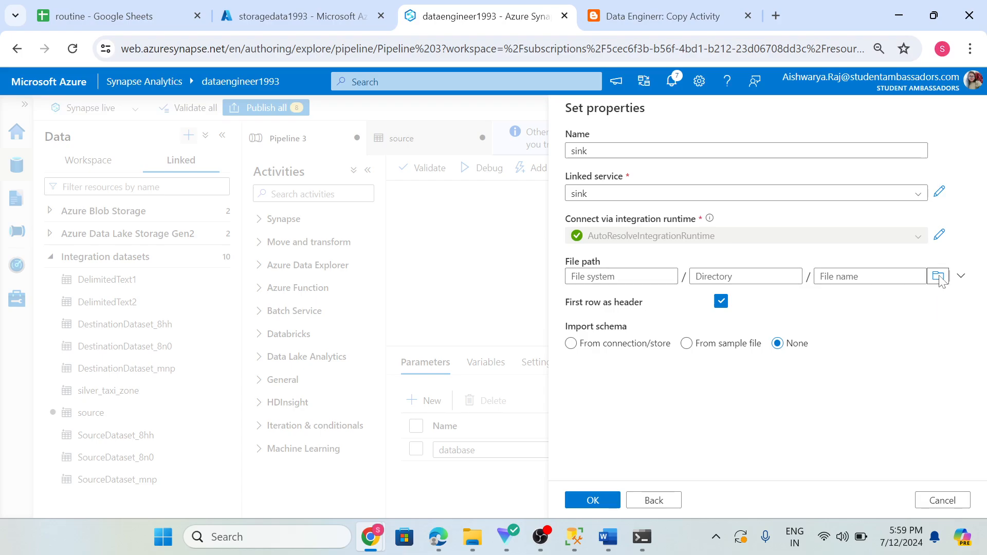
click(595, 230)
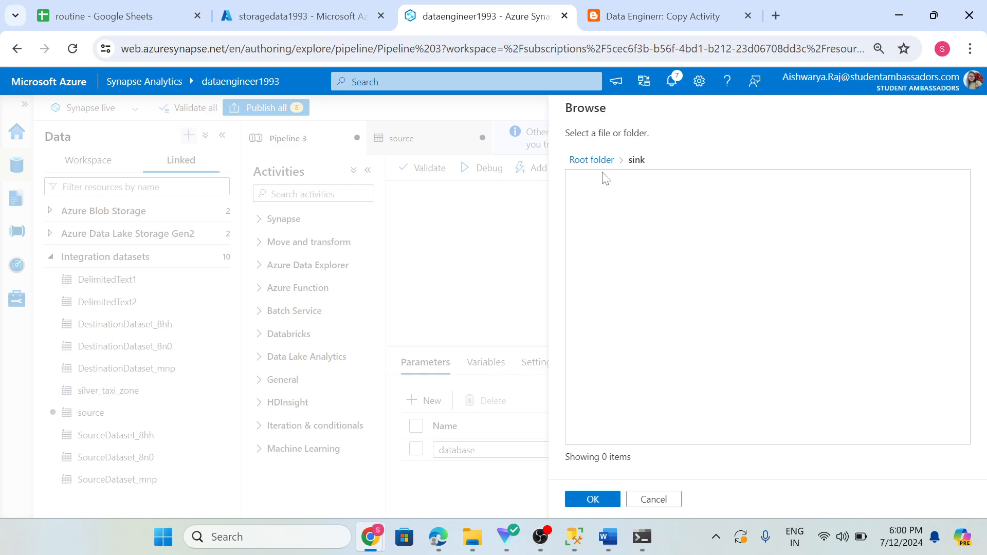
click(591, 498)
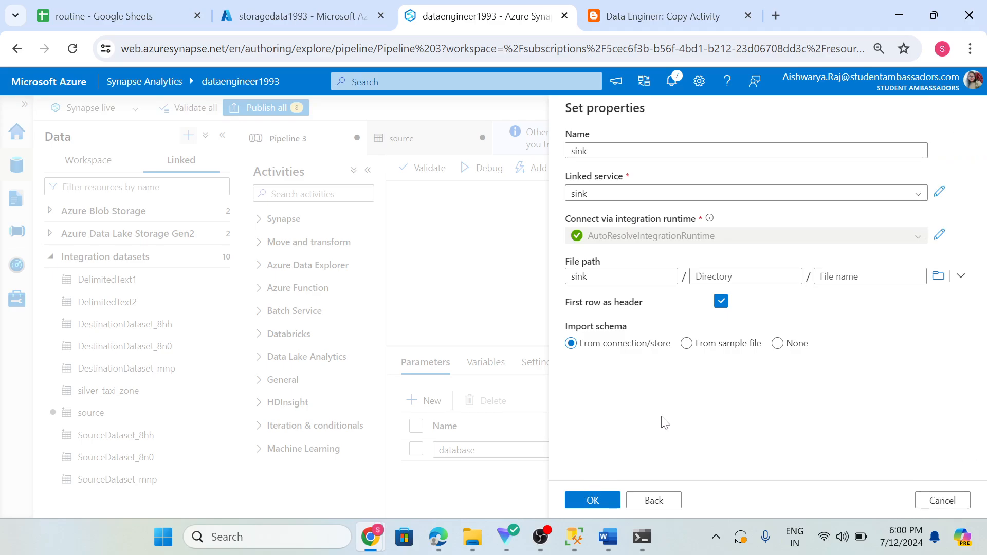
click(591, 500)
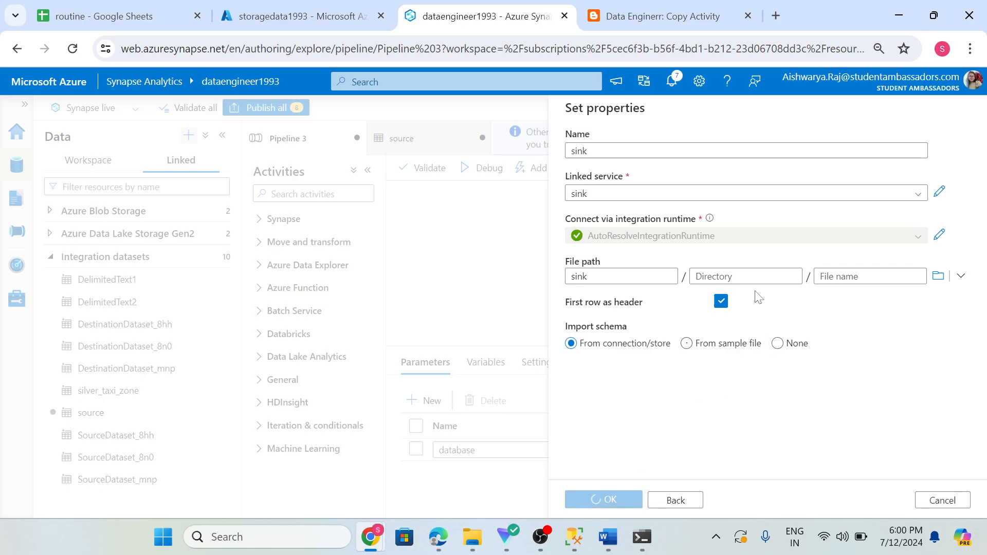
click(746, 278)
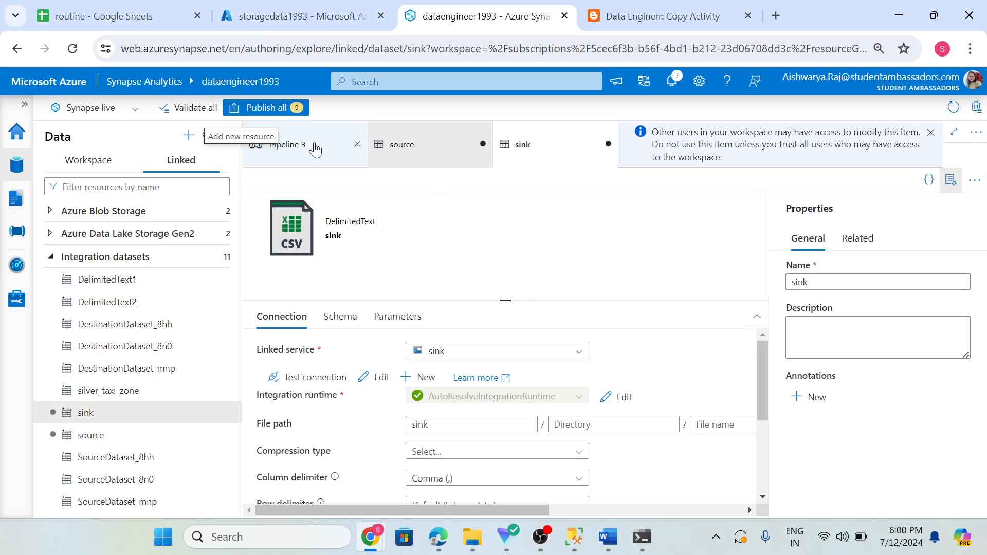
- Return to Pipeline 3 and set the sink dataset of Copy data1 to sink
click(315, 149)
click(687, 229)
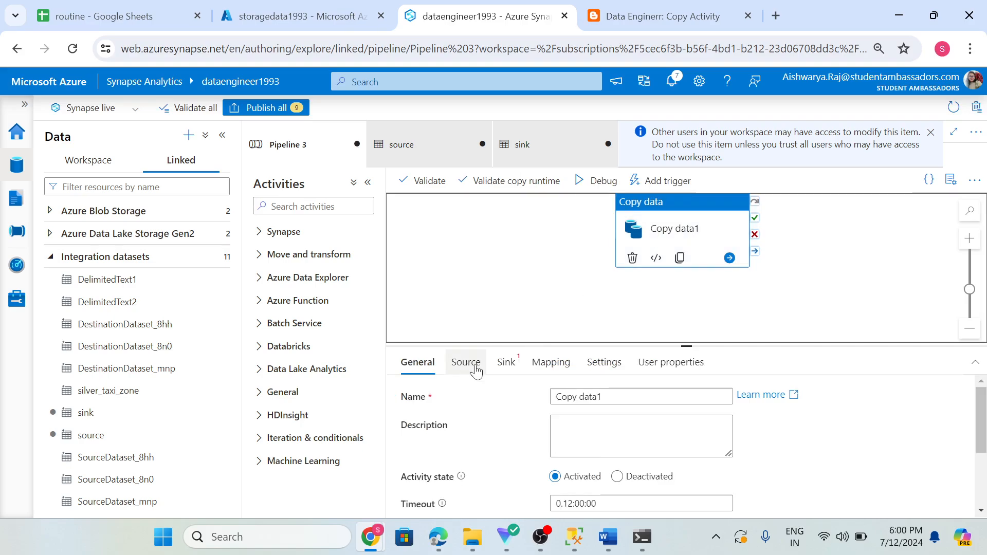
click(520, 365)
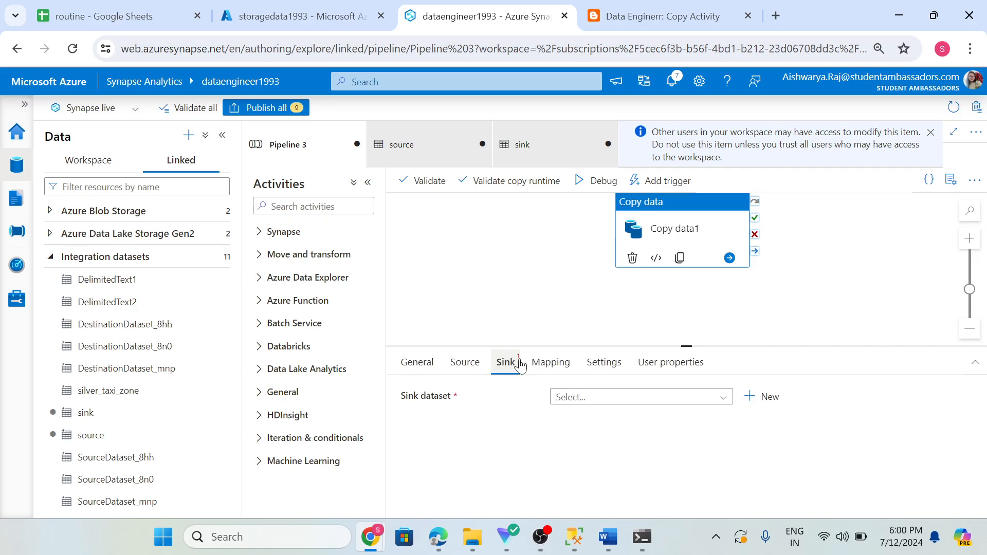
click(608, 404)
scroll(663, 463, down, 3)
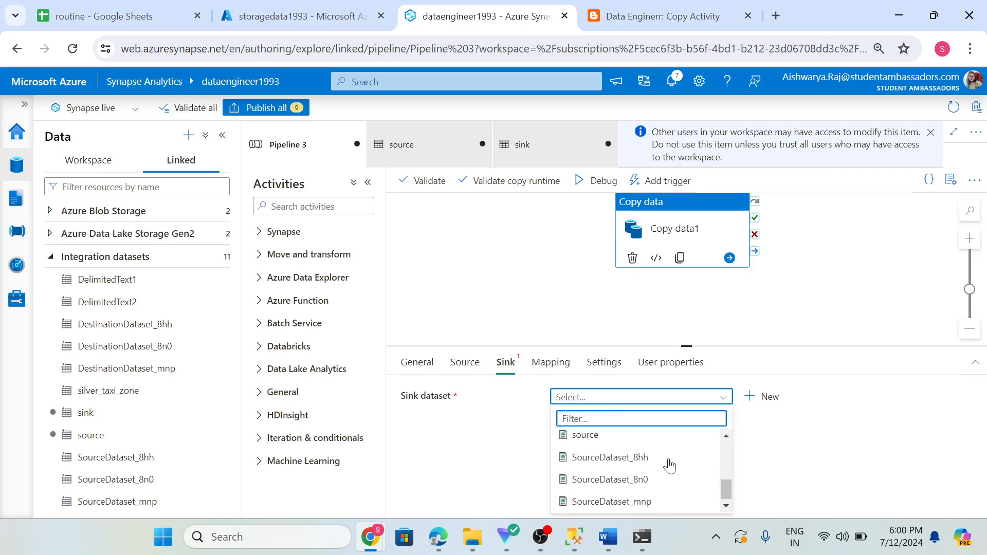
scroll(591, 470, up, 3)
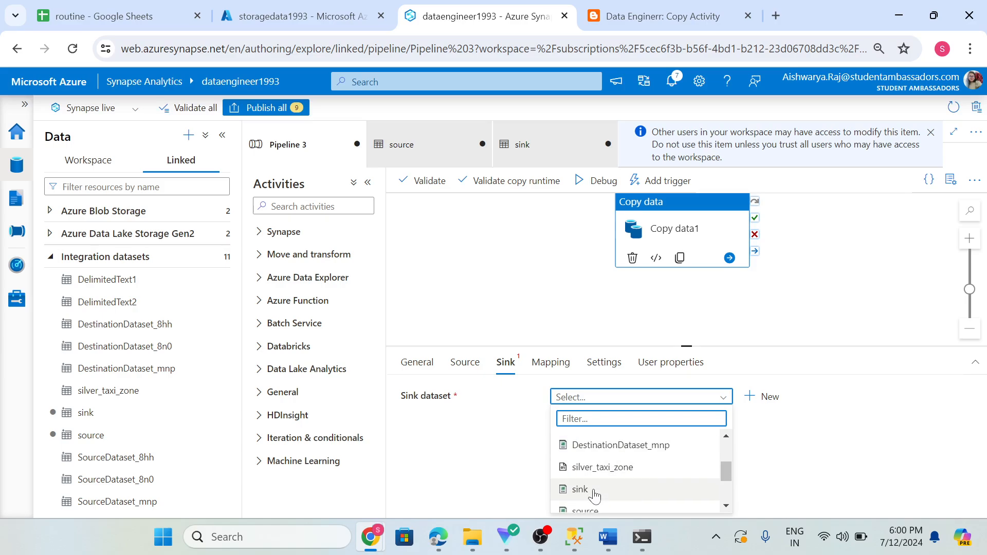
click(590, 493)
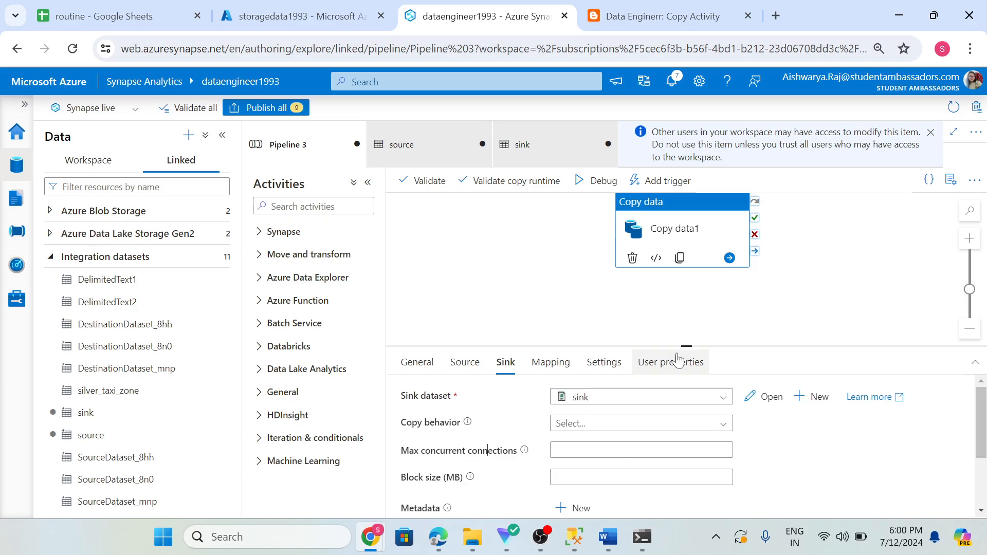
- Check the copy behavior options of Copy data1's sink, and look through the Copy Activity blog article down to its end
drag(678, 344, 683, 309)
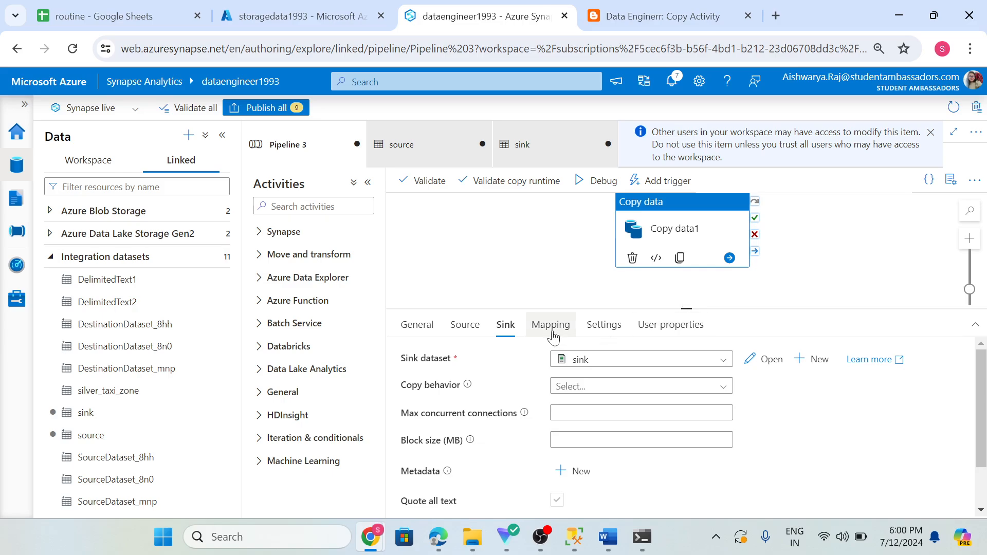
click(570, 388)
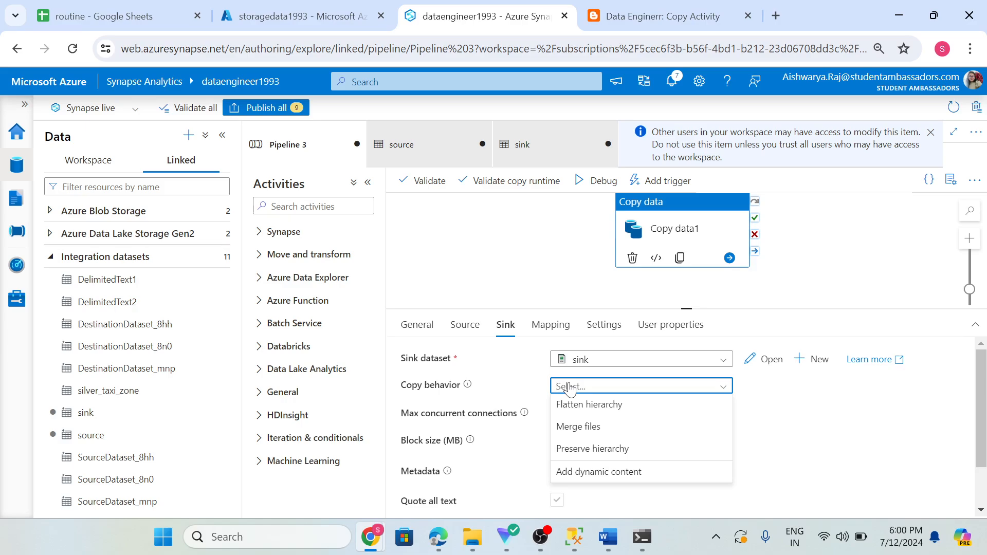
click(658, 15)
scroll(164, 486, down, 20)
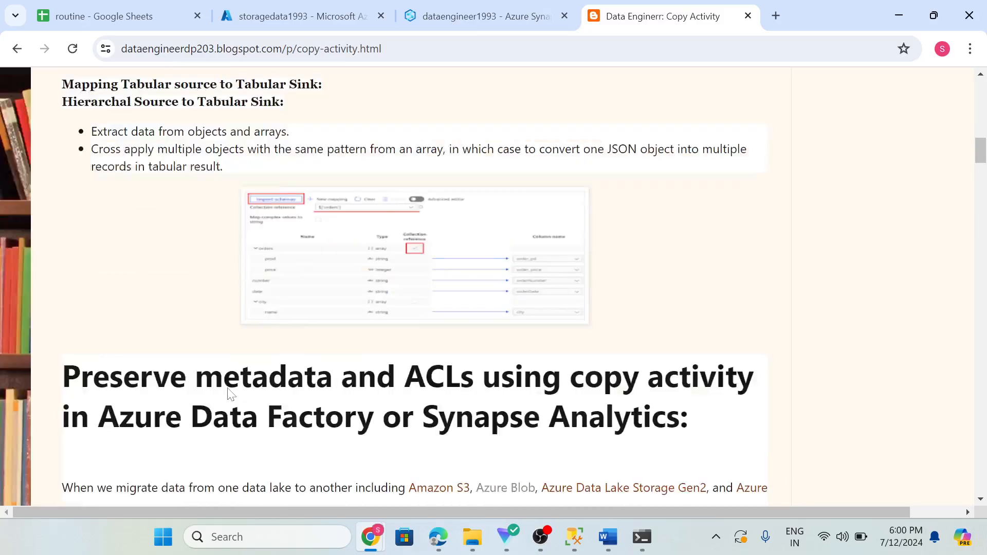
scroll(230, 394, down, 20)
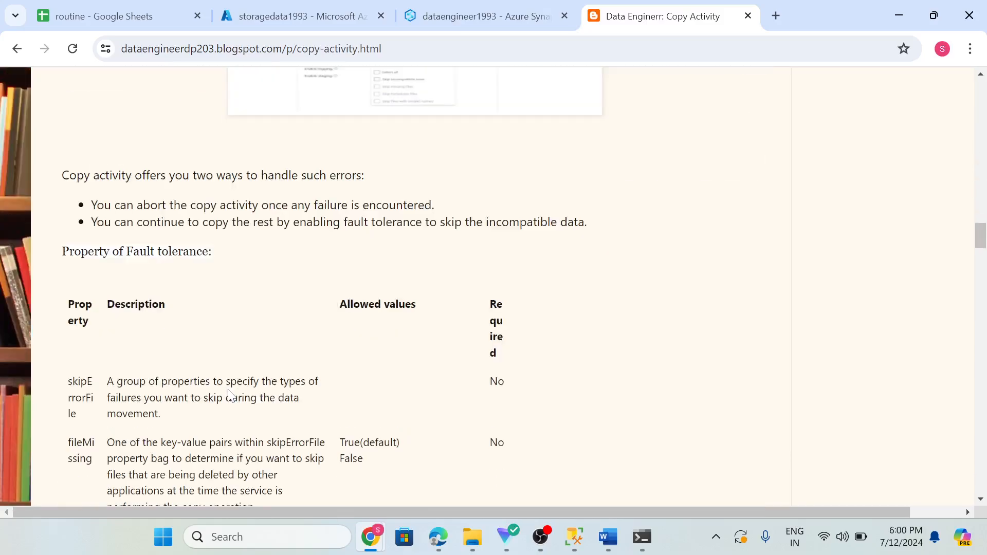
scroll(230, 394, up, 4)
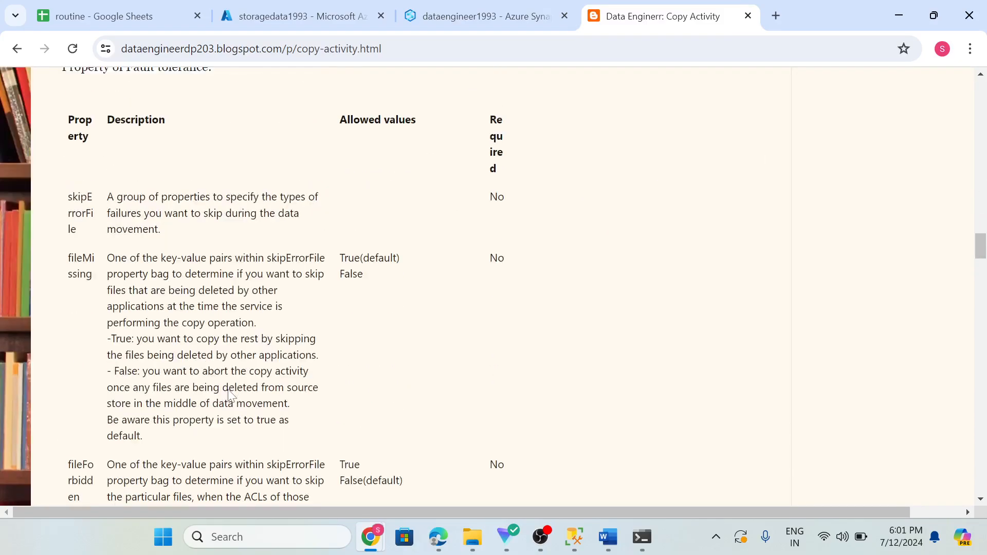
scroll(172, 417, down, 20)
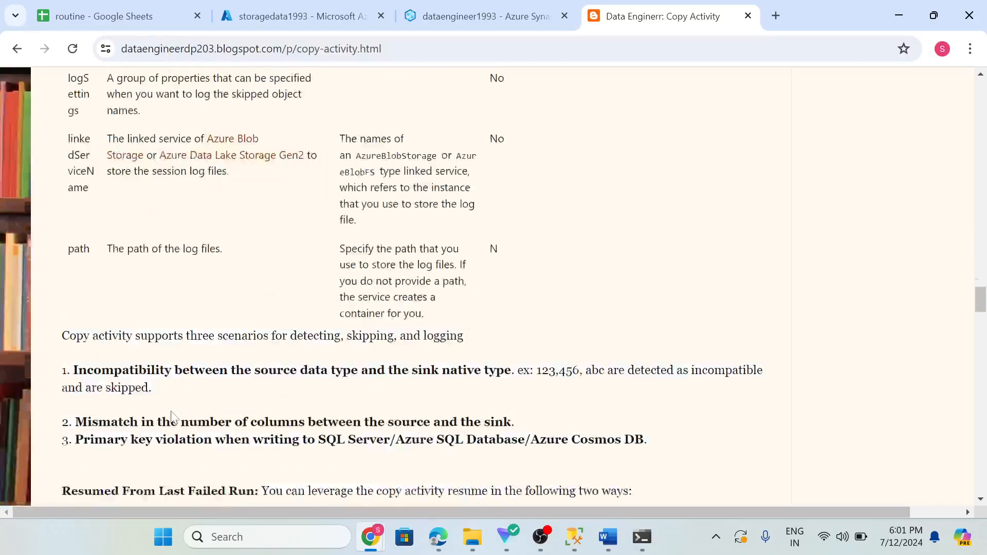
scroll(172, 416, down, 5)
scroll(172, 416, up, 3)
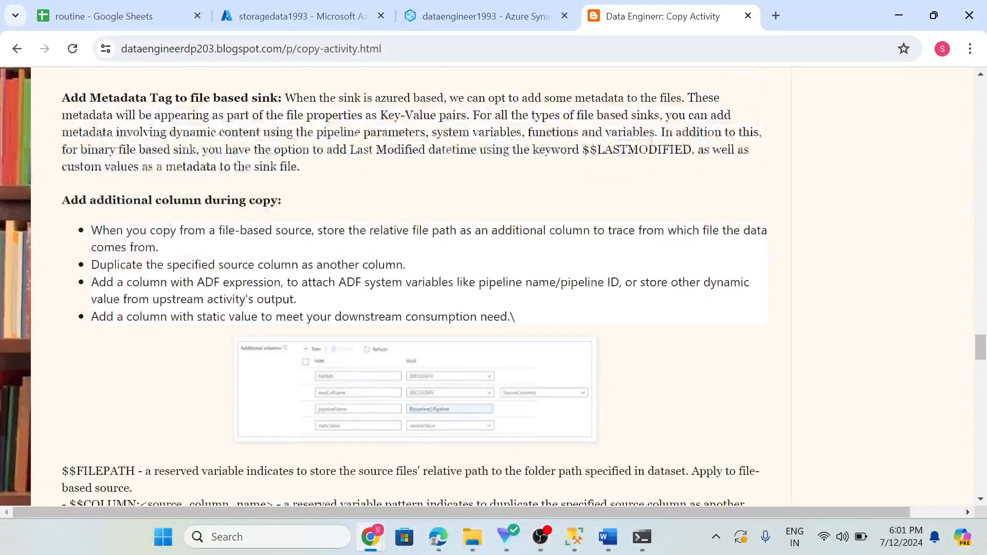
scroll(172, 414, down, 15)
scroll(172, 418, down, 10)
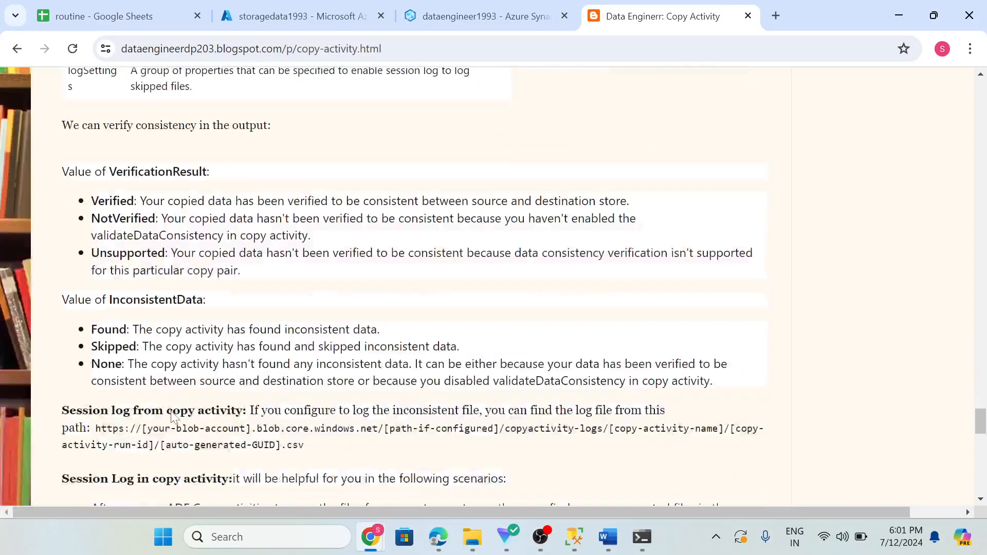
scroll(493, 287, up, 3)
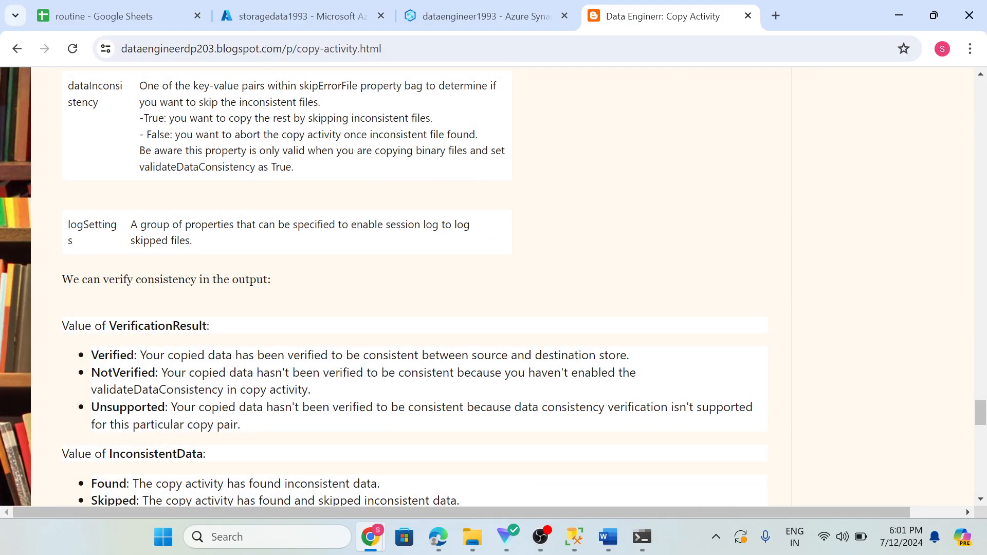
scroll(174, 416, down, 10)
scroll(173, 417, down, 12)
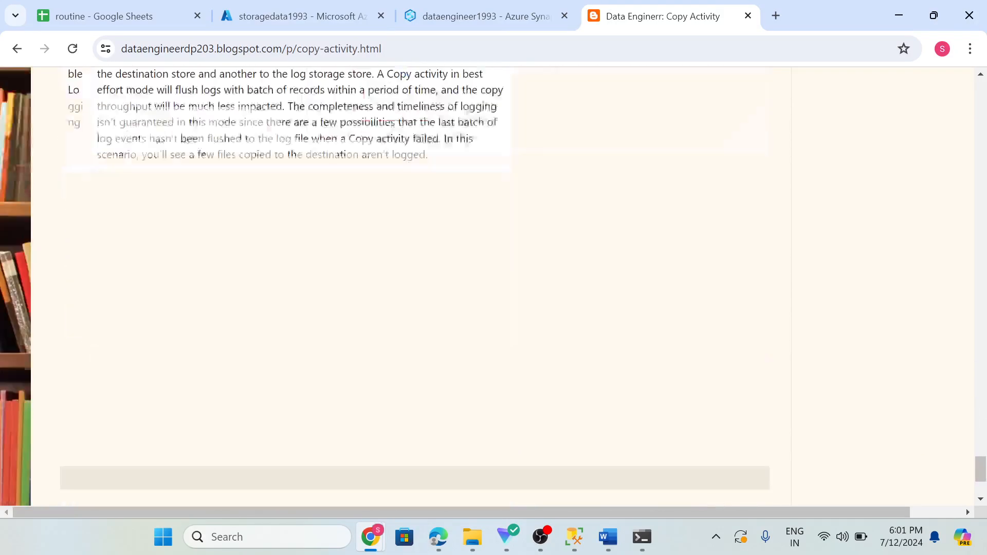
click(497, 7)
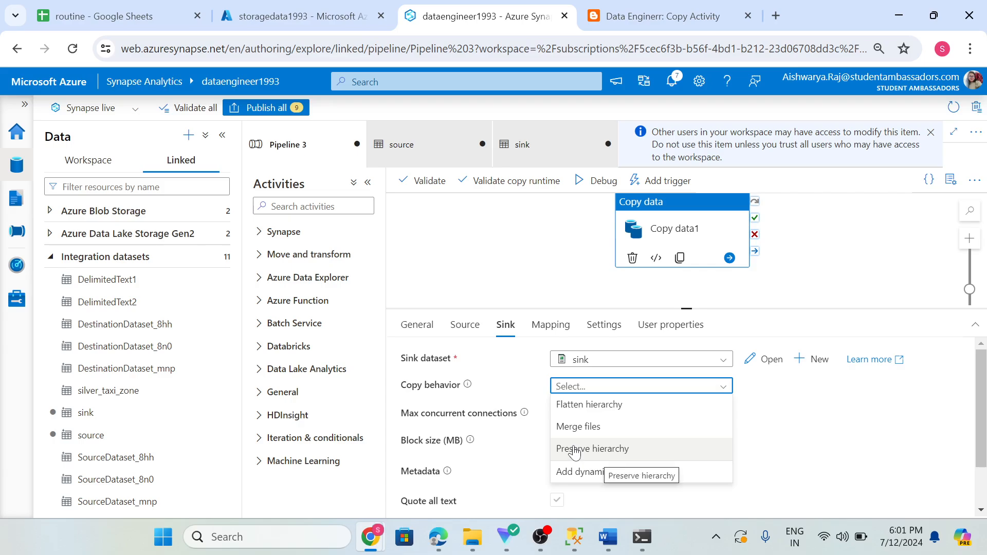
- Examine the source container of storagedata1993 in the Azure portal, including its customer, movies, retail and retail/ds folders
click(308, 15)
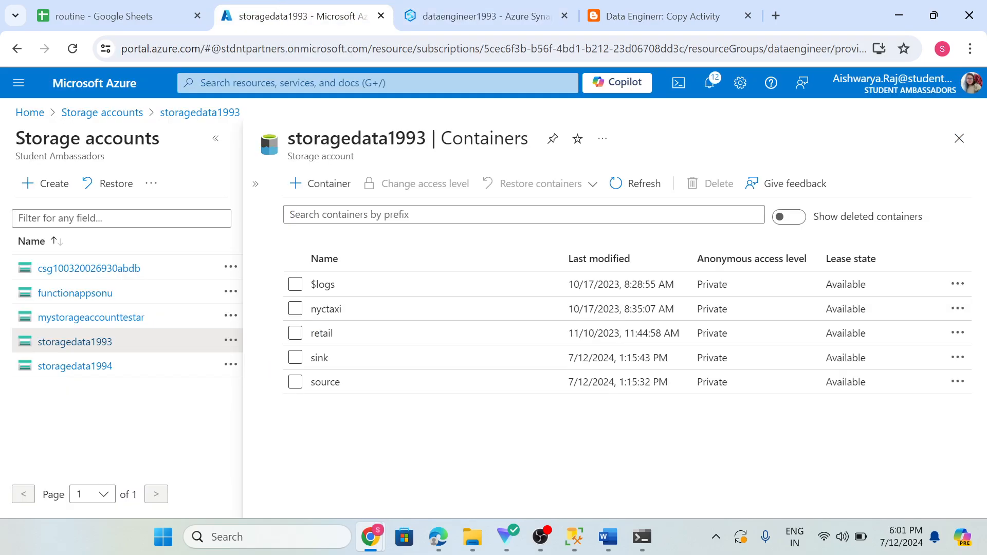
click(459, 16)
click(336, 13)
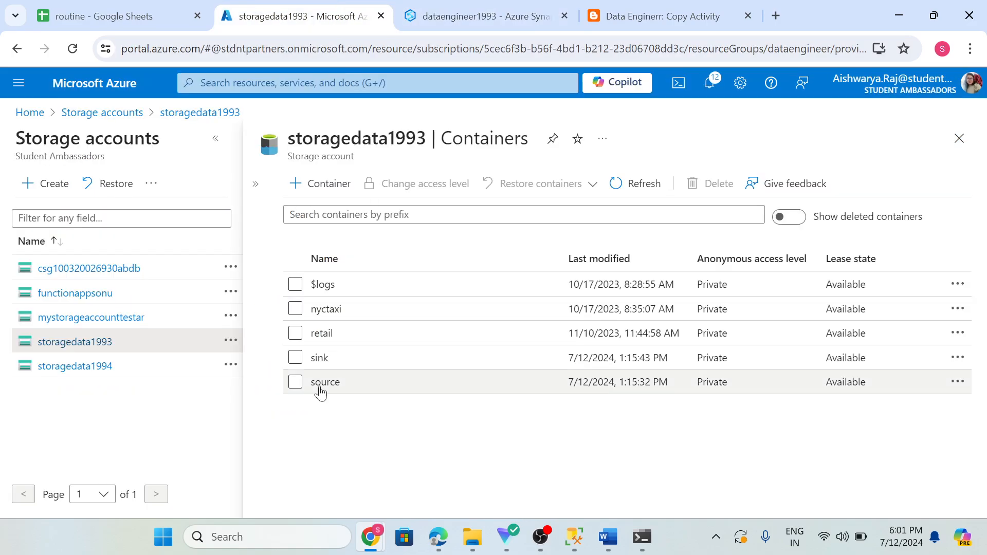
click(321, 383)
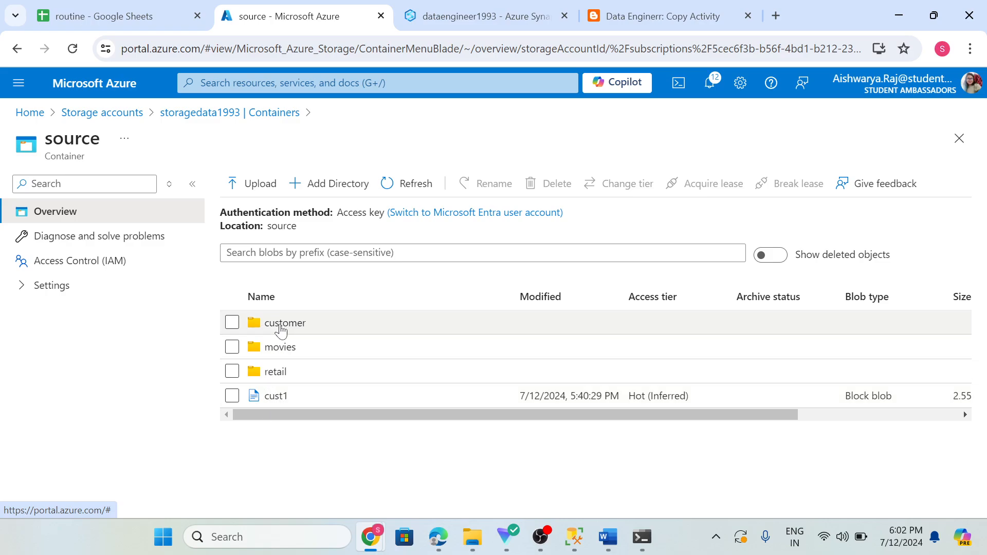
click(281, 324)
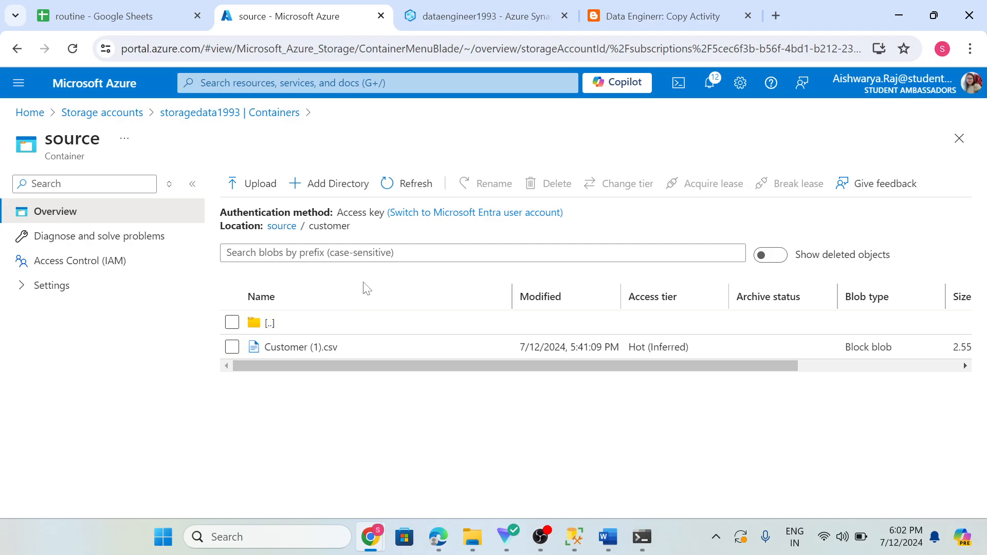
click(281, 227)
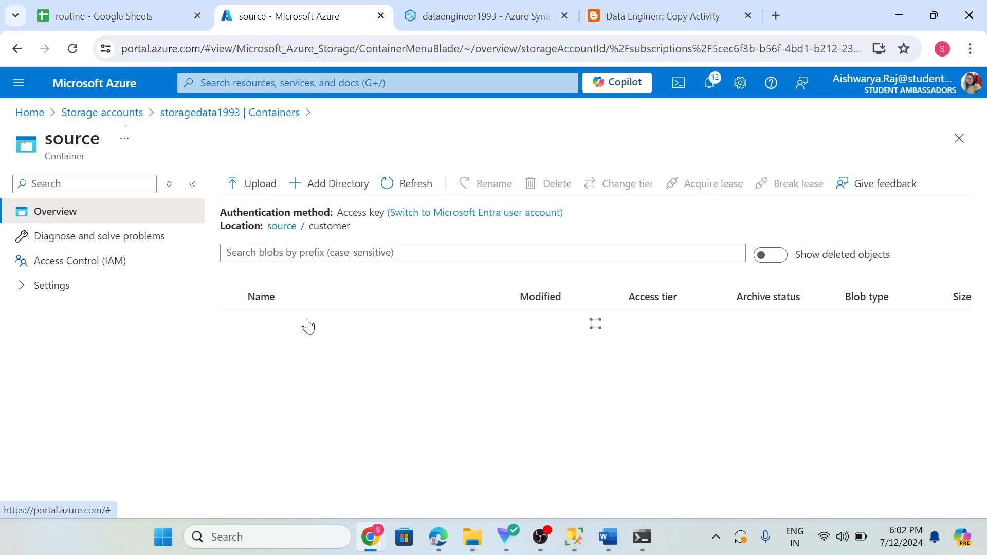
click(280, 351)
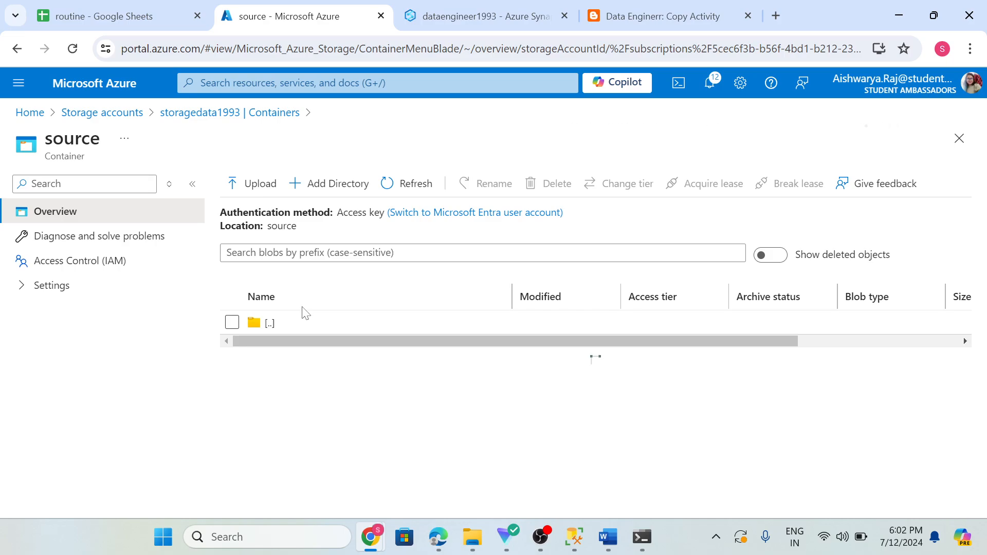
click(287, 228)
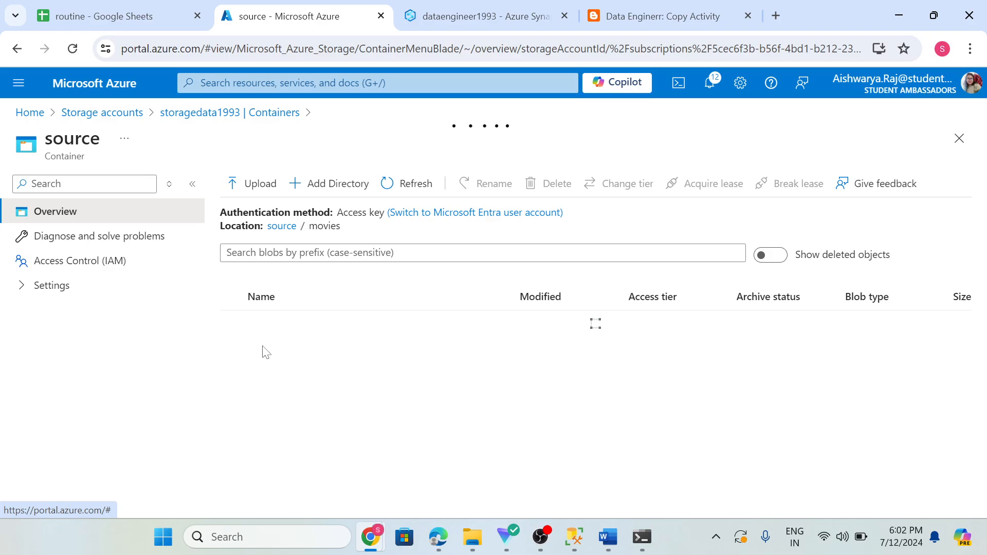
click(272, 373)
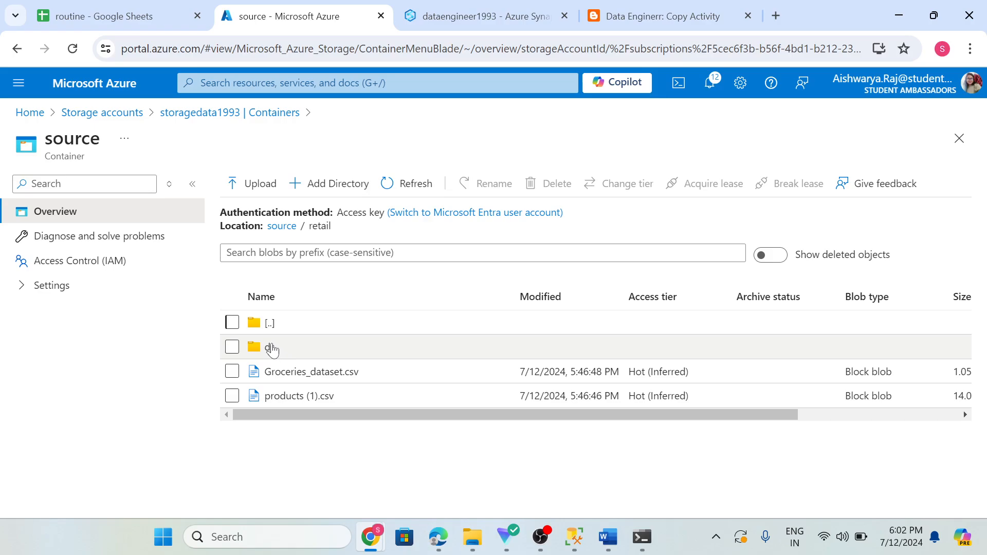
click(271, 348)
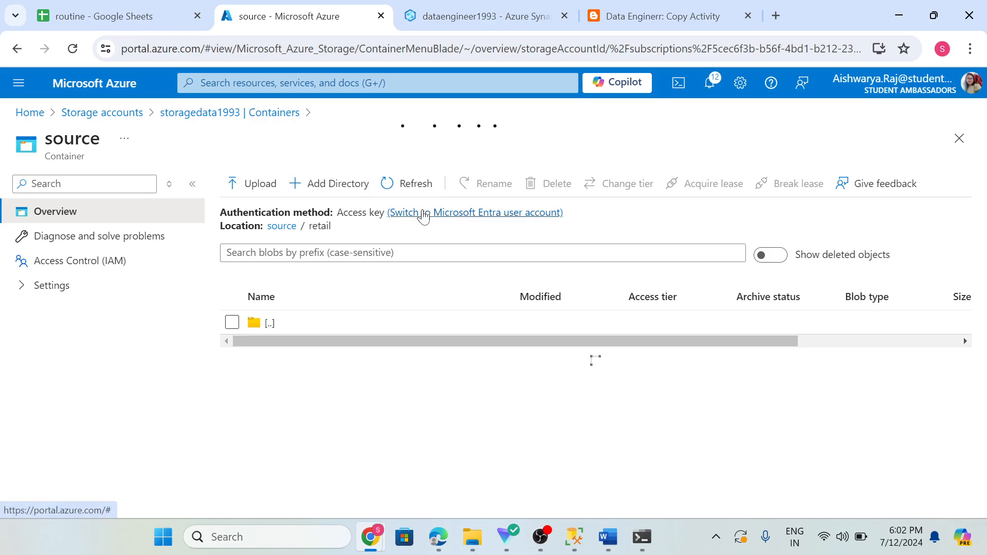
- Return to Synapse and set the sink's copy behavior to Flatten hierarchy, after rechecking the source container's retail/ds folder
click(472, 16)
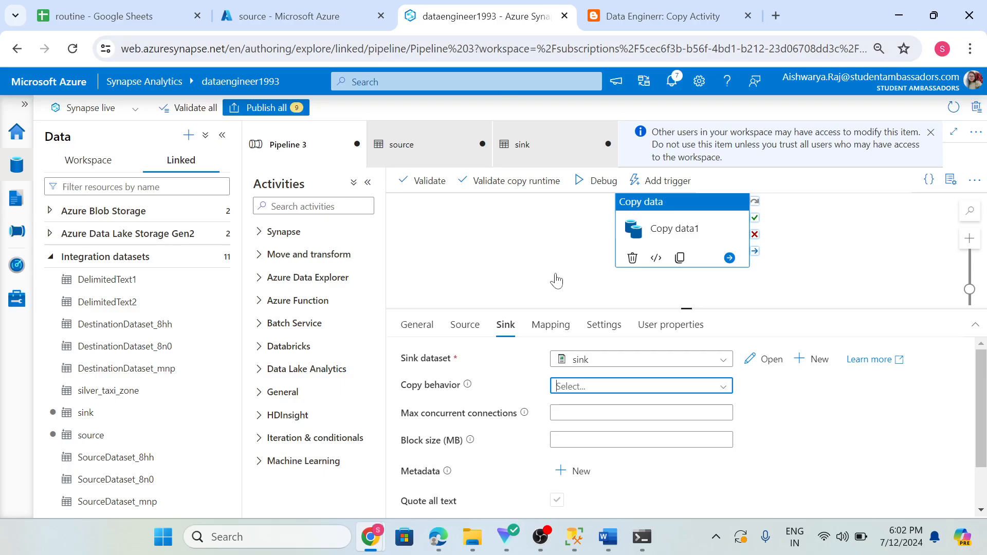
click(578, 395)
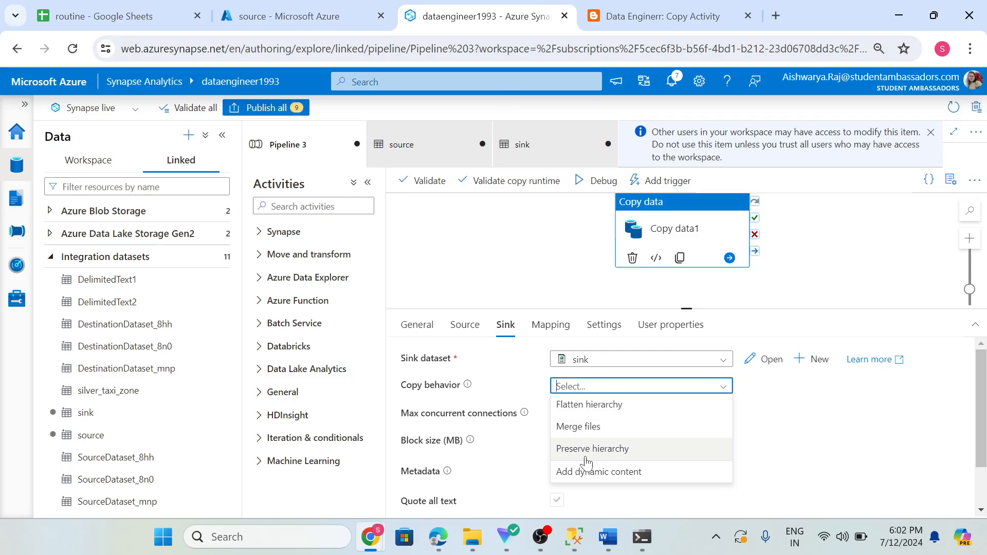
click(319, 11)
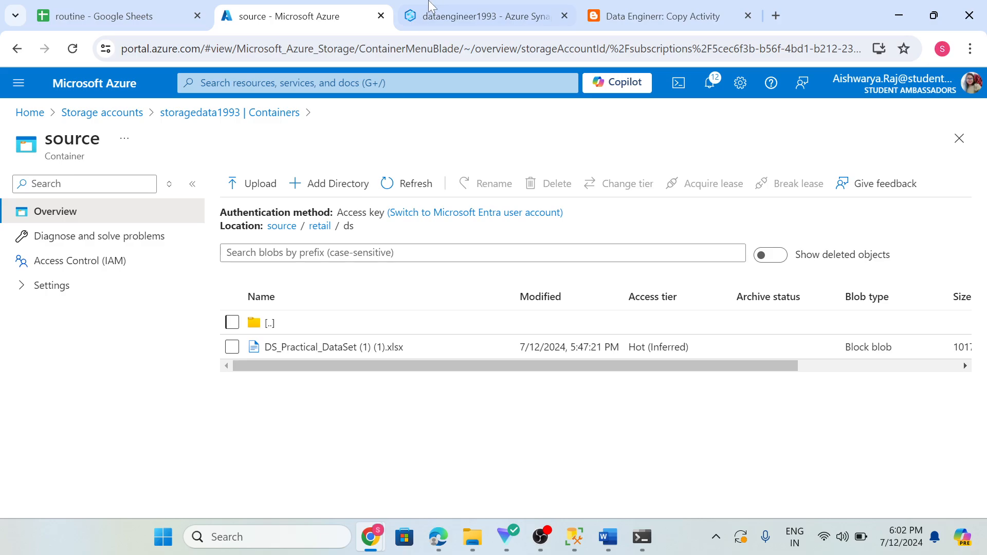
click(442, 16)
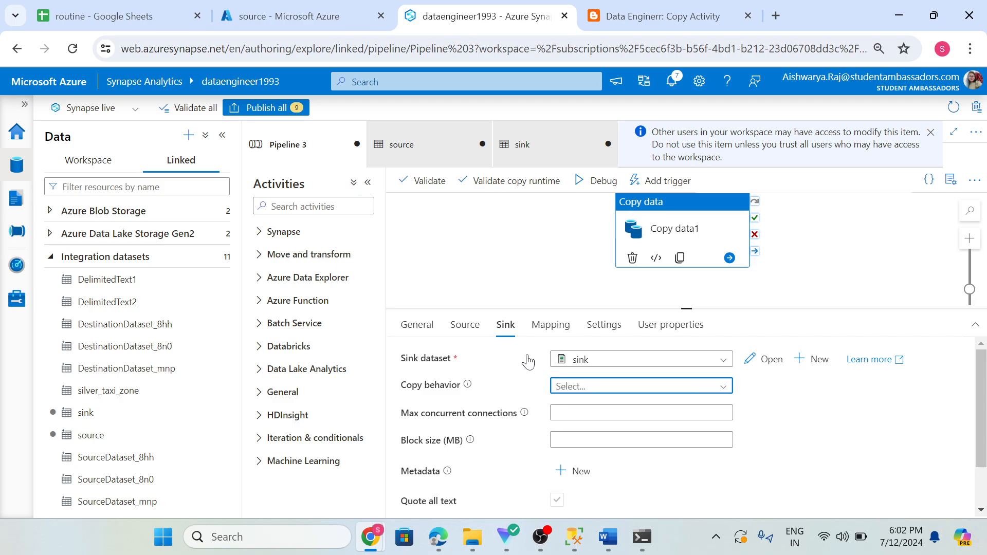
click(606, 388)
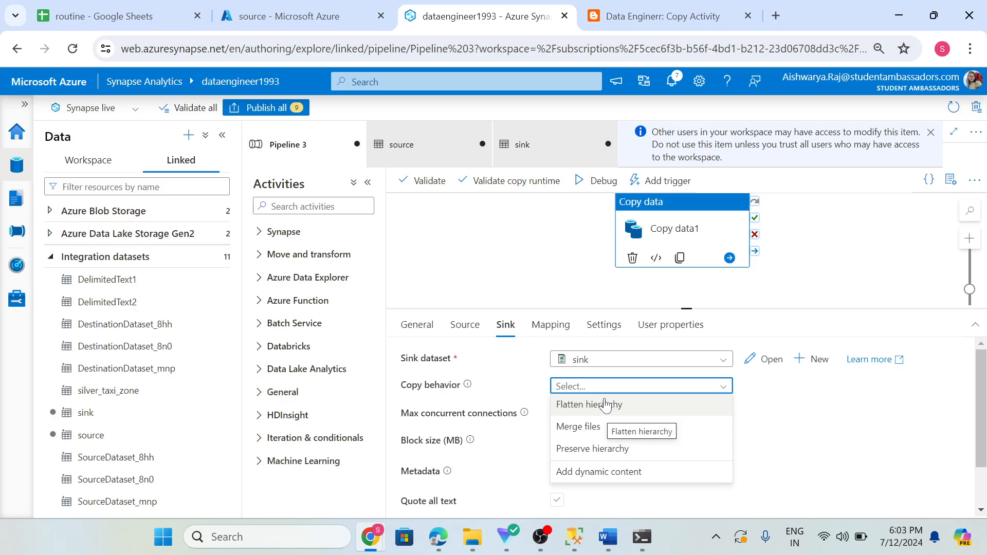
click(604, 404)
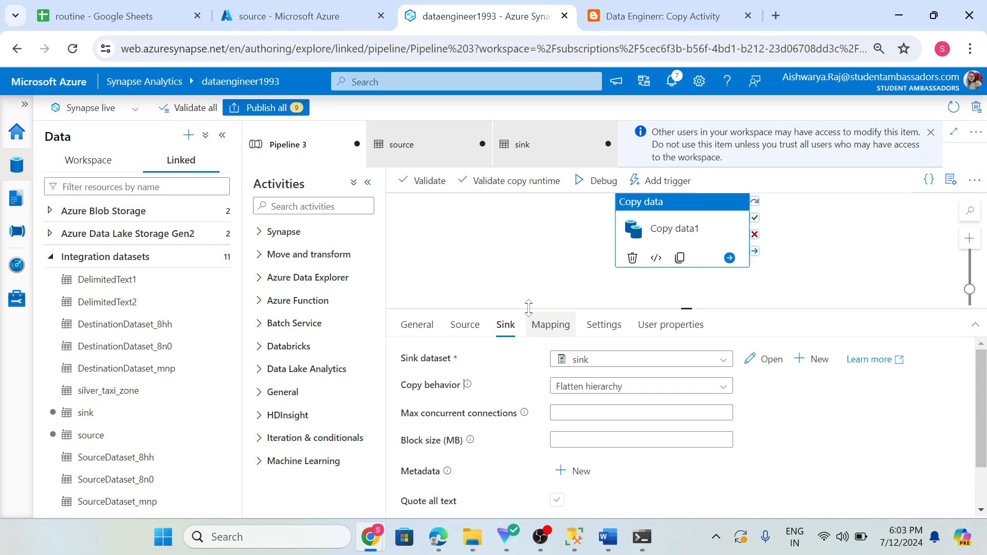
- Reposition Copy data1 on the canvas, try to debug Pipeline 3, and close the validation output
drag(658, 220, 570, 244)
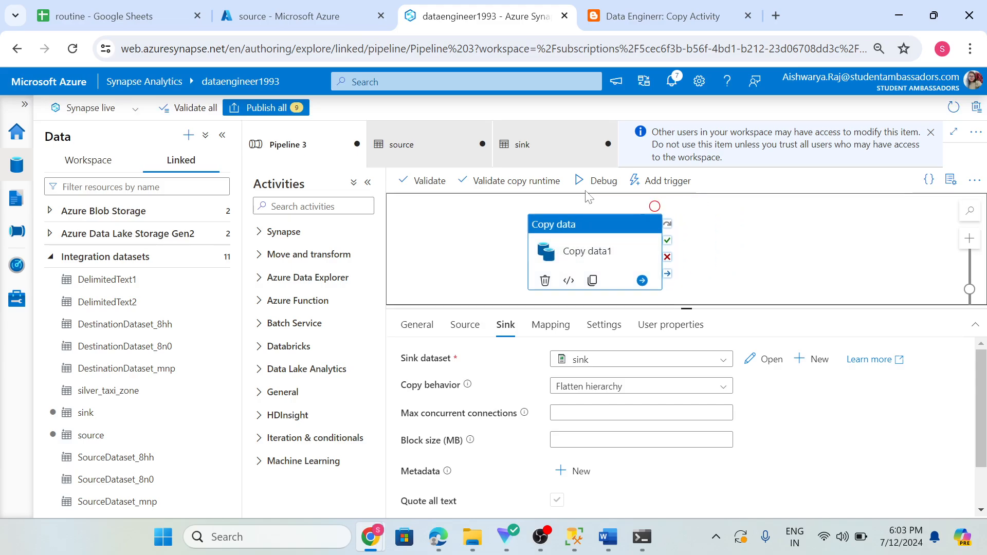
click(599, 181)
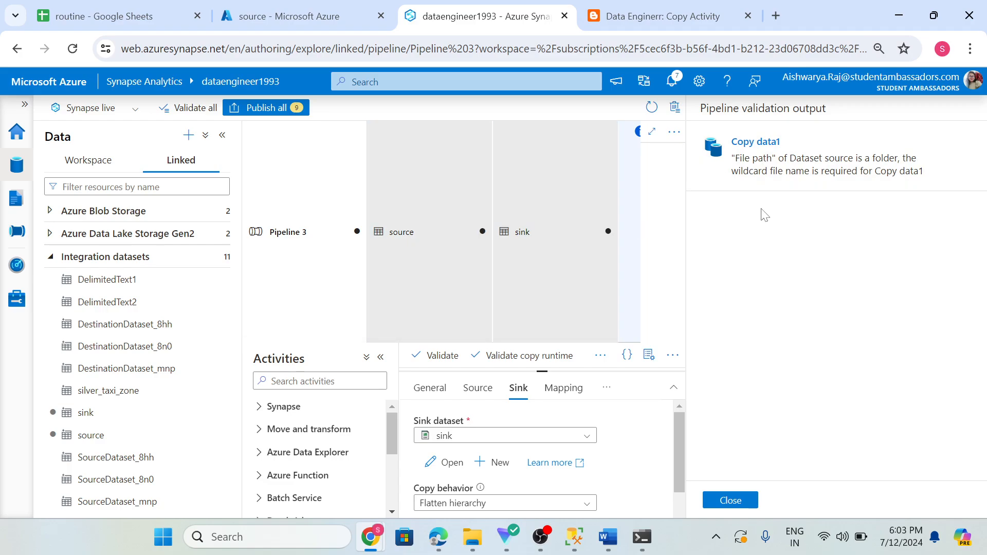
click(741, 503)
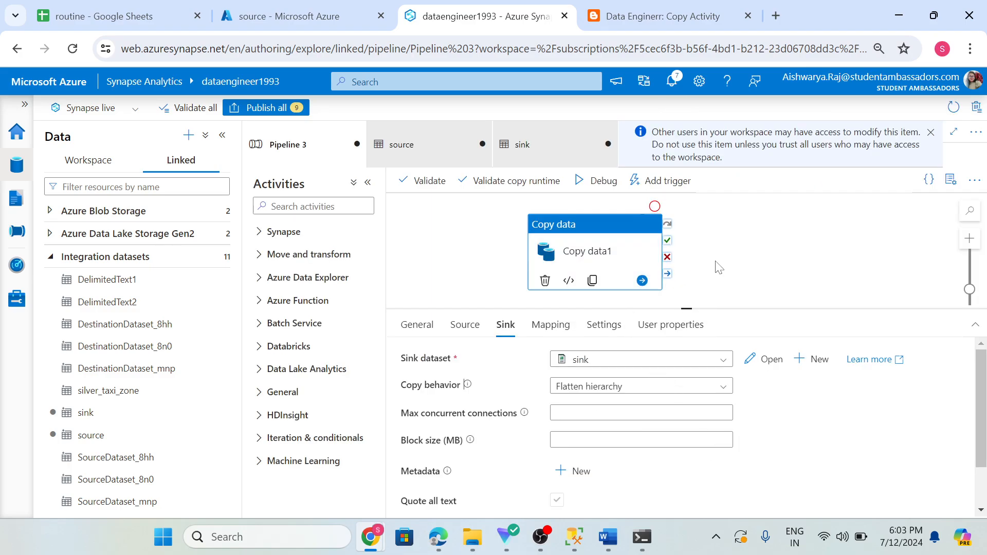
- Dismiss the workspace access notice, reselect Copy data1, try another debug run of Pipeline 3, and close the validation output
click(765, 254)
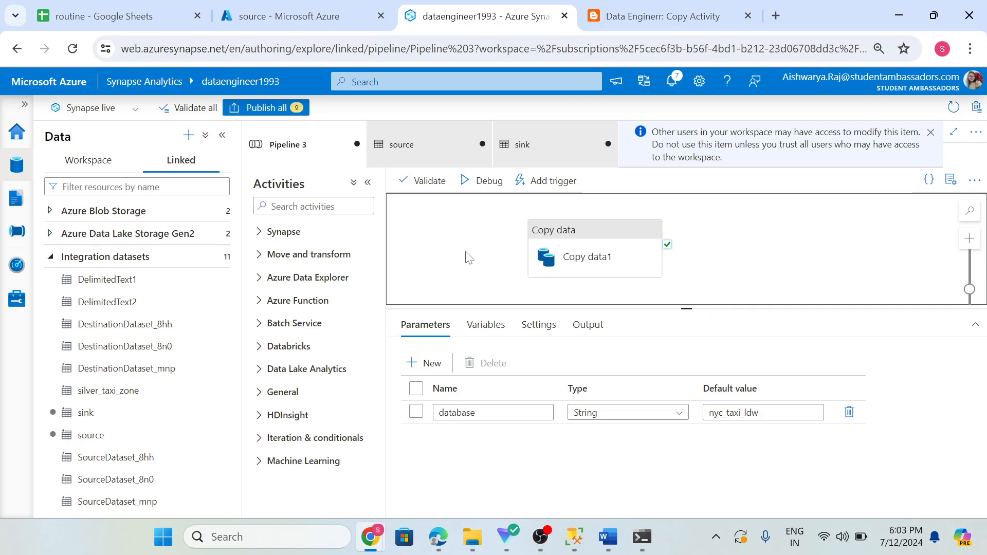
click(930, 132)
click(594, 245)
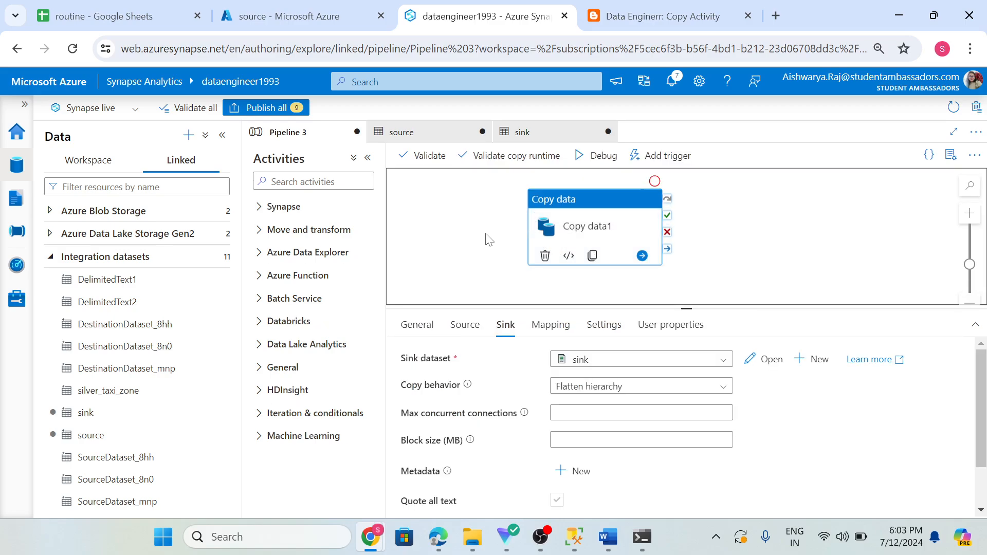
click(599, 157)
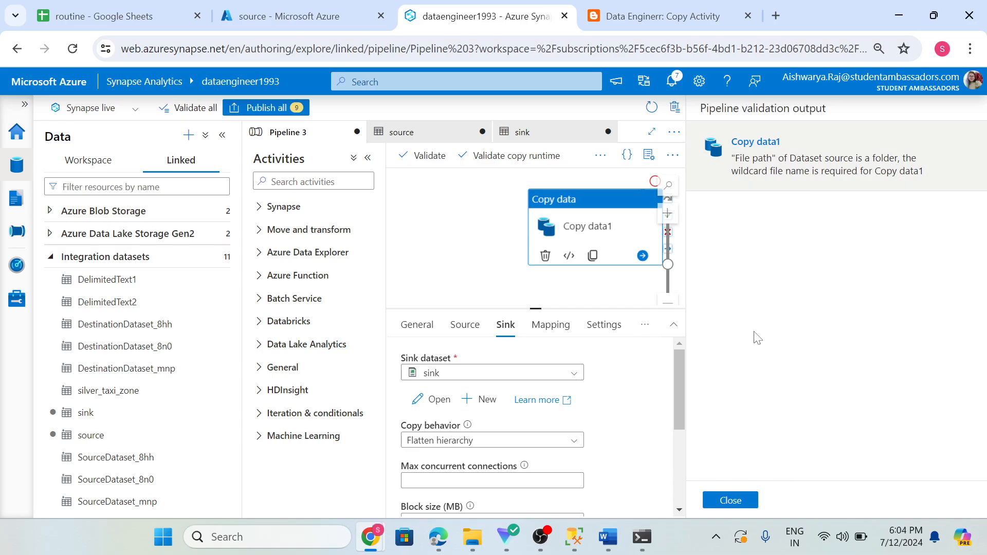
click(729, 499)
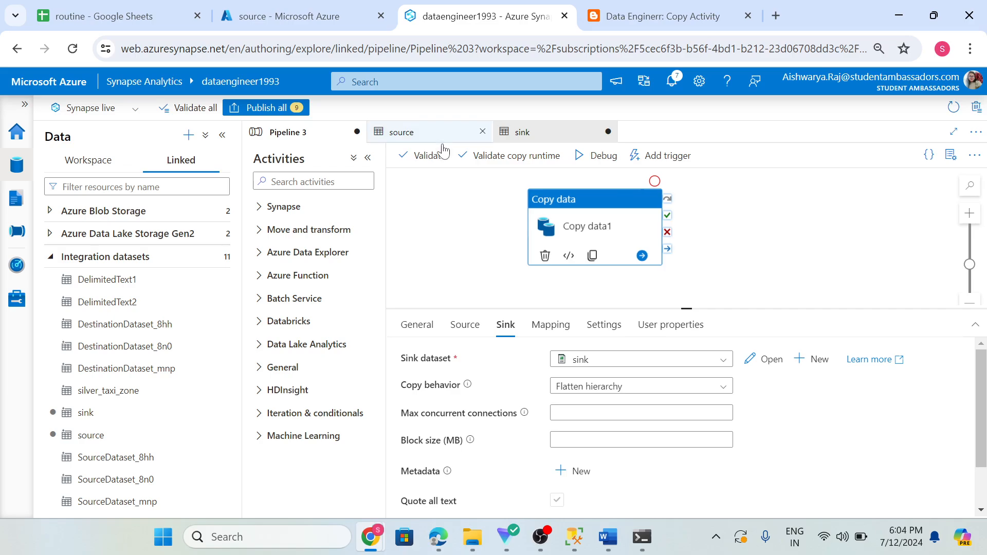
- Review the source dataset's connection settings and file path, and return to Pipeline 3
click(399, 135)
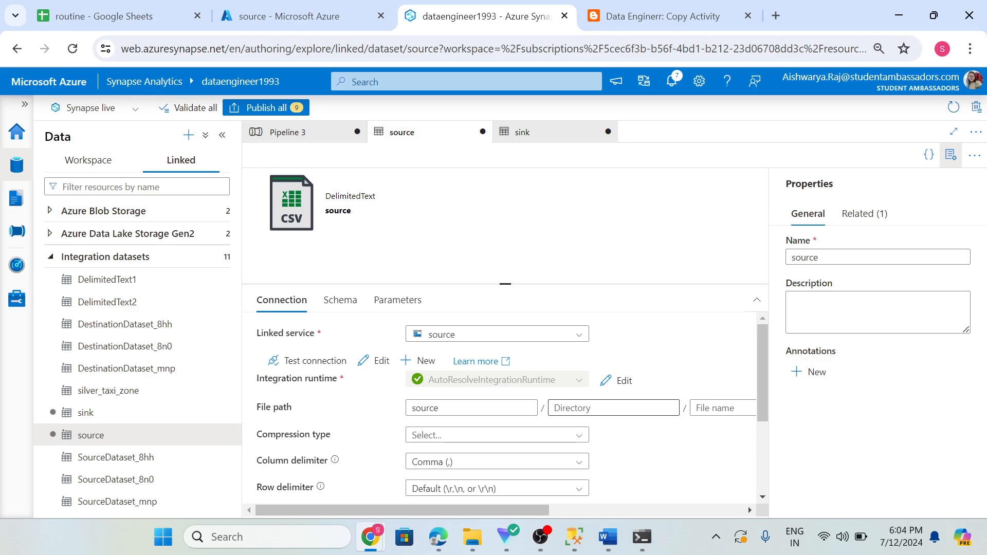
click(285, 135)
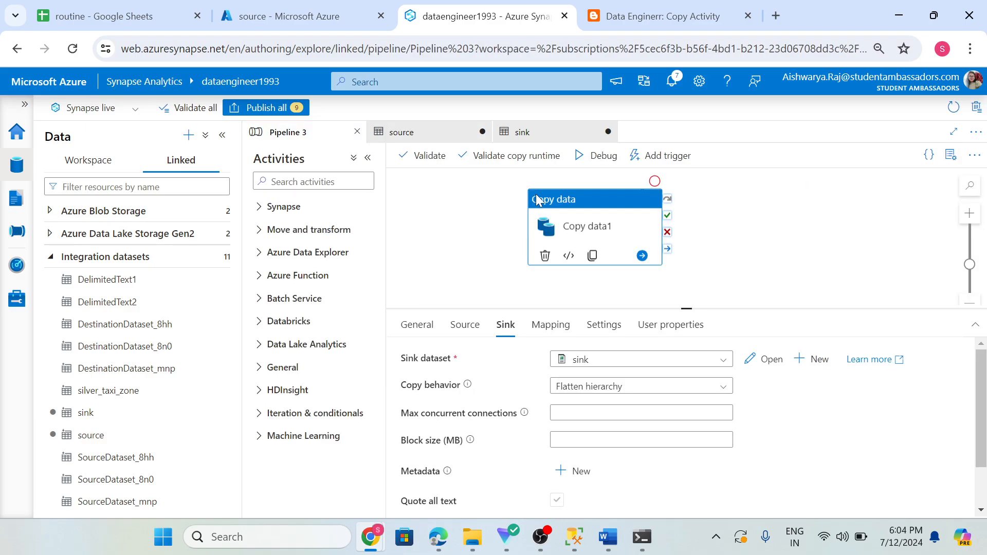
- Review Copy data1's source settings, try to debug Pipeline 3, and close the validation output after reading it
click(558, 209)
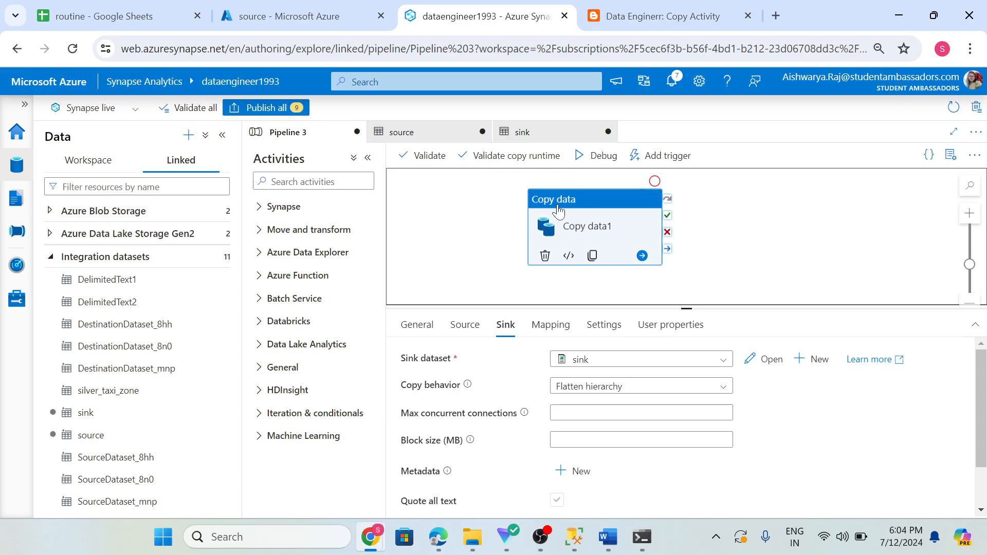
click(472, 331)
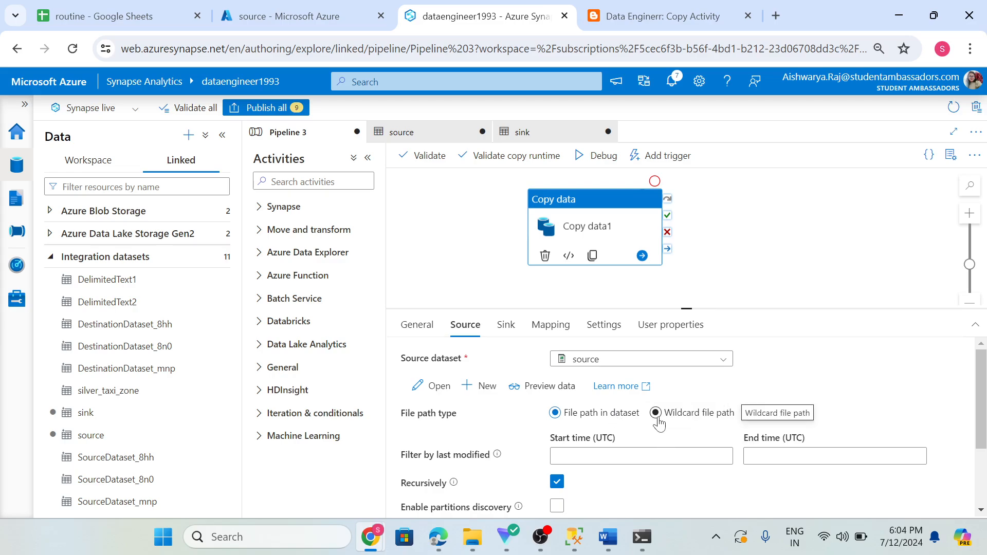
click(782, 232)
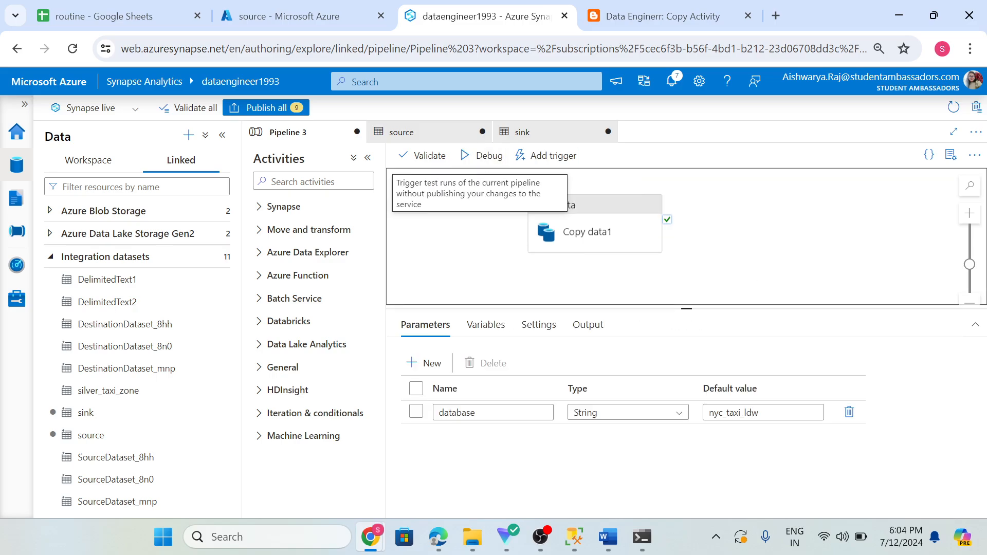
click(479, 164)
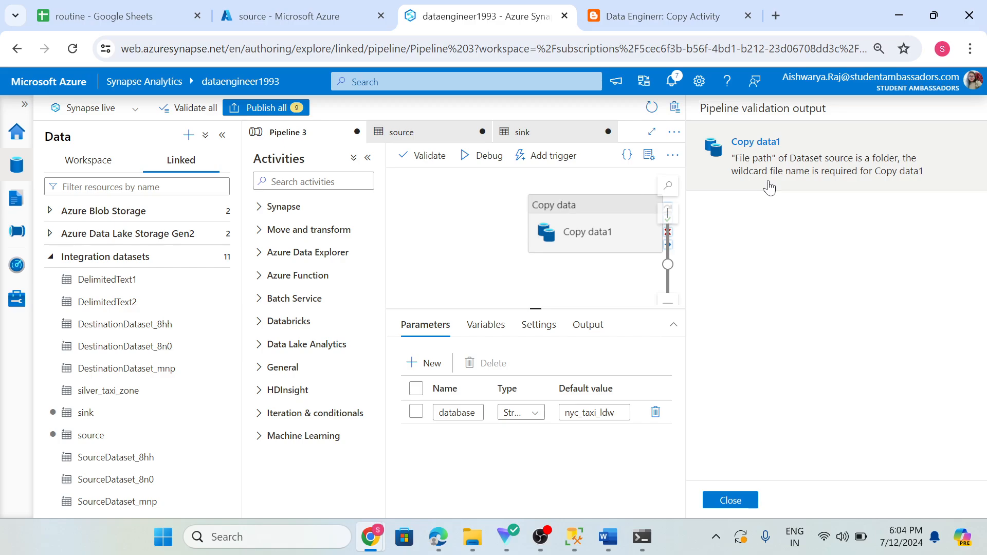
click(574, 224)
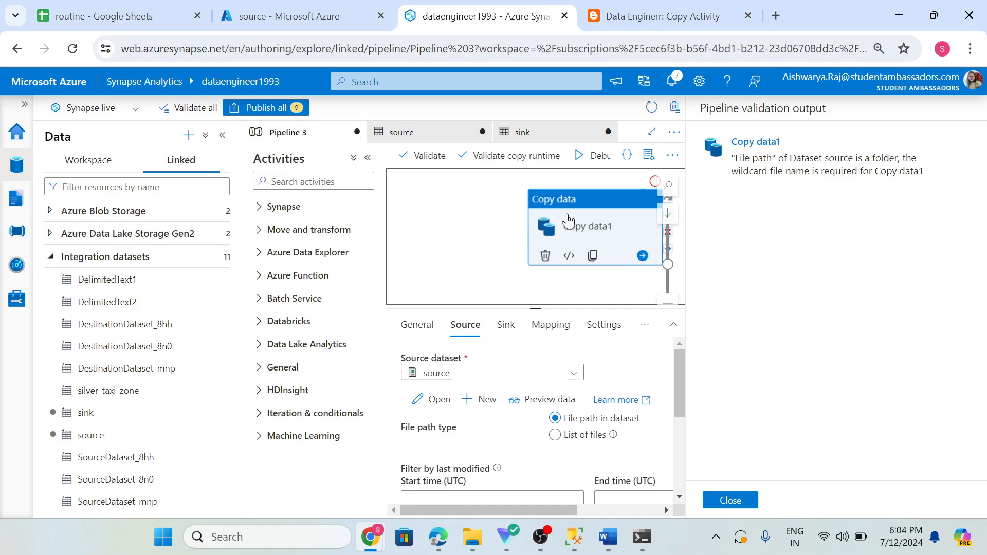
click(733, 500)
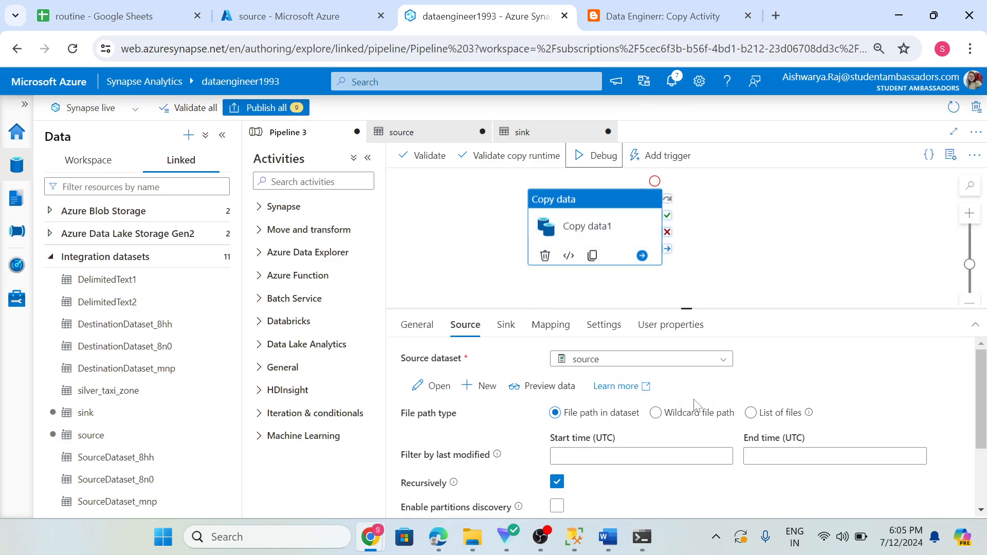
- Set Copy data1's source file path type to Wildcard file path, keeping the folder path empty and the file name as *
click(667, 418)
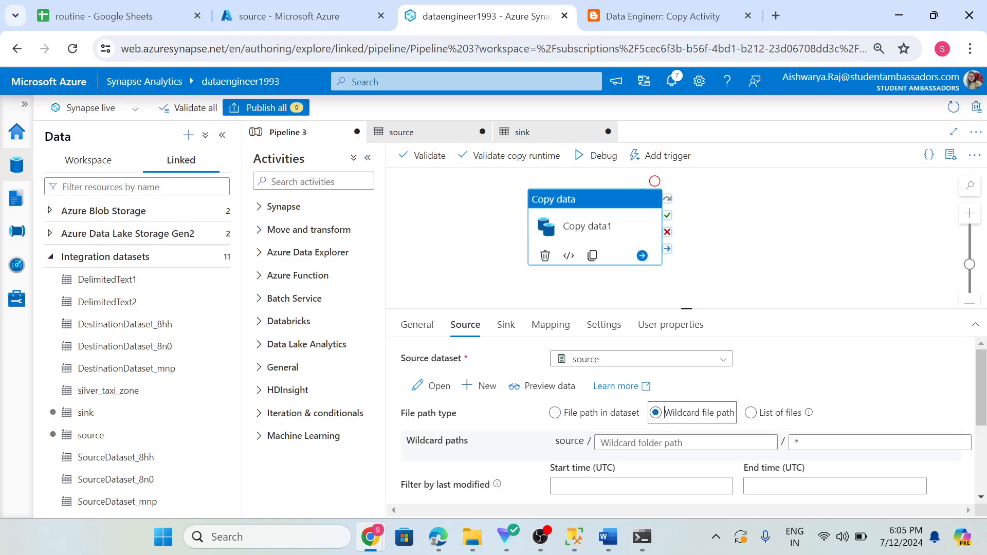
click(600, 443)
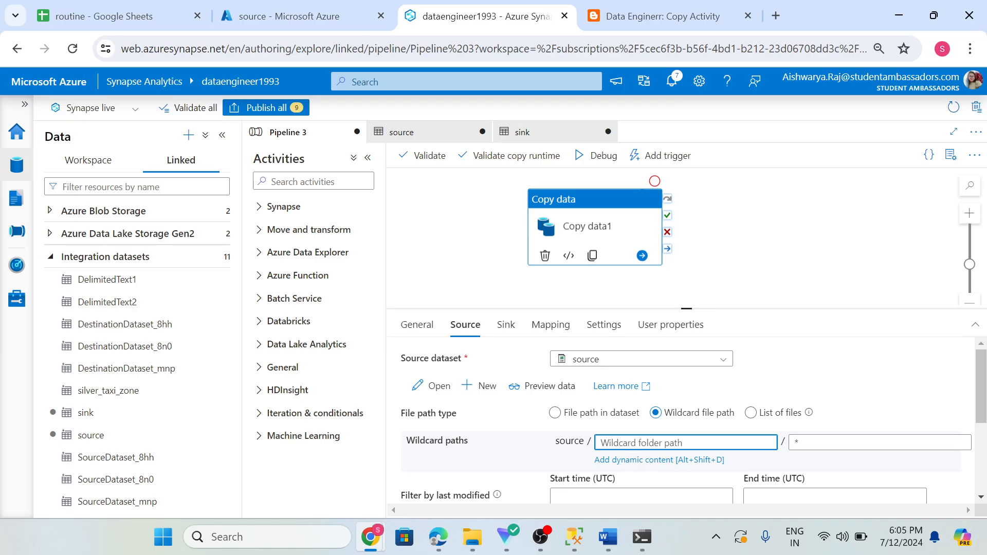
click(834, 442)
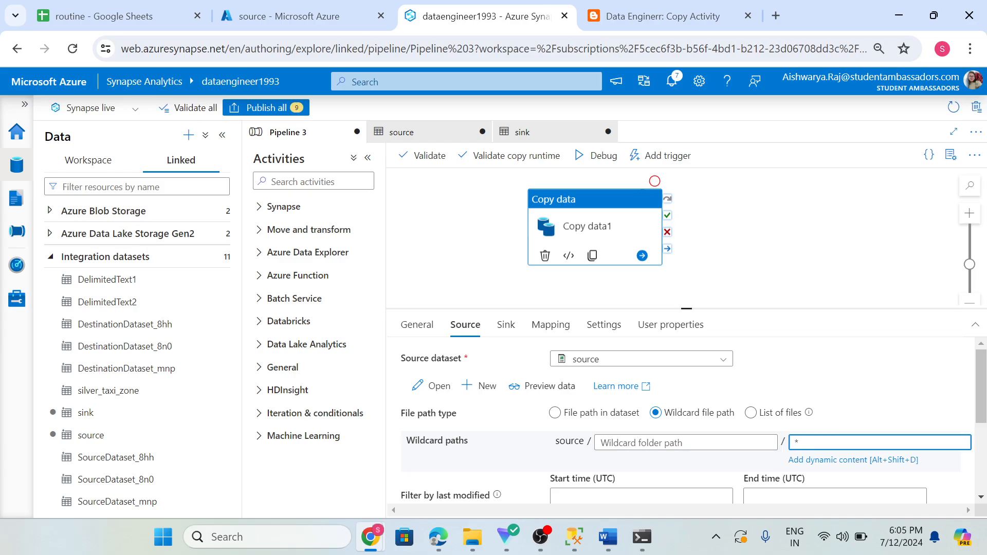
- Start a debug run of Pipeline 3 with the database parameter nyc_taxi_ldw
click(741, 272)
click(494, 156)
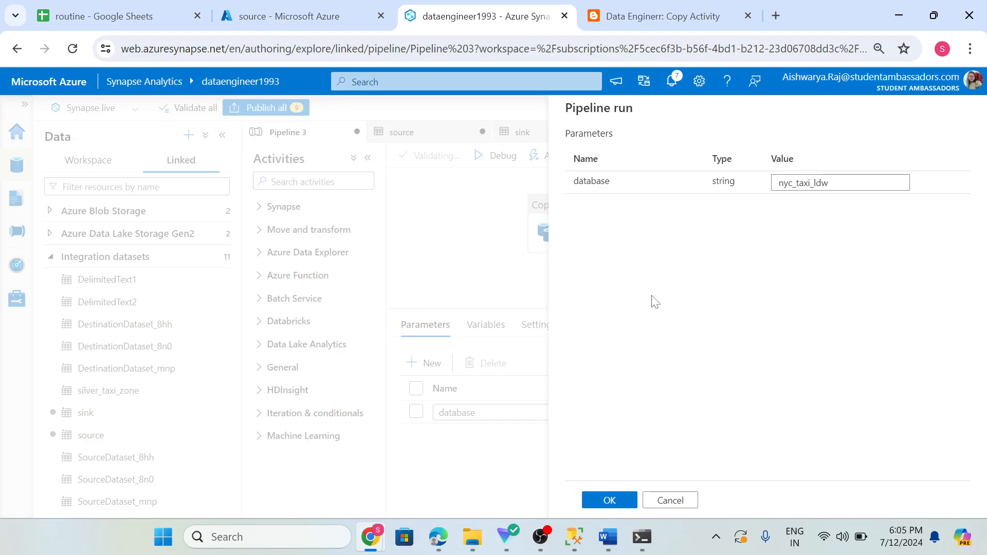
click(609, 500)
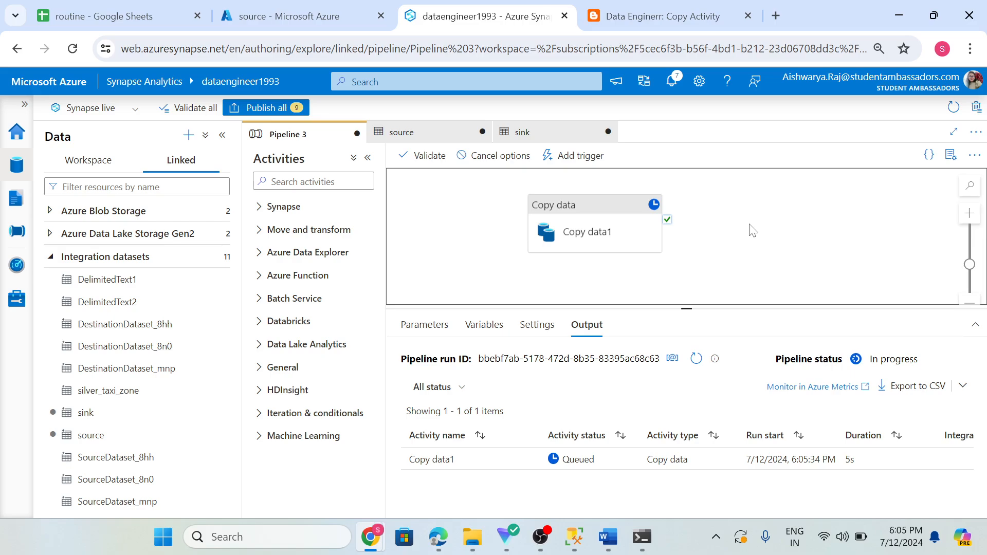
- Recheck Copy data1's file path type during the debug run, and return to the pipeline's run output
click(588, 235)
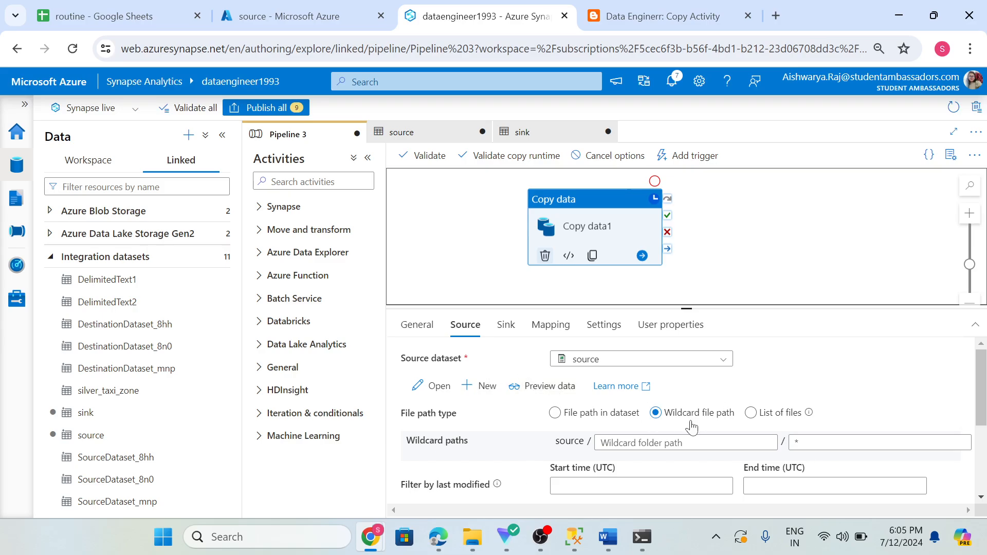
click(746, 230)
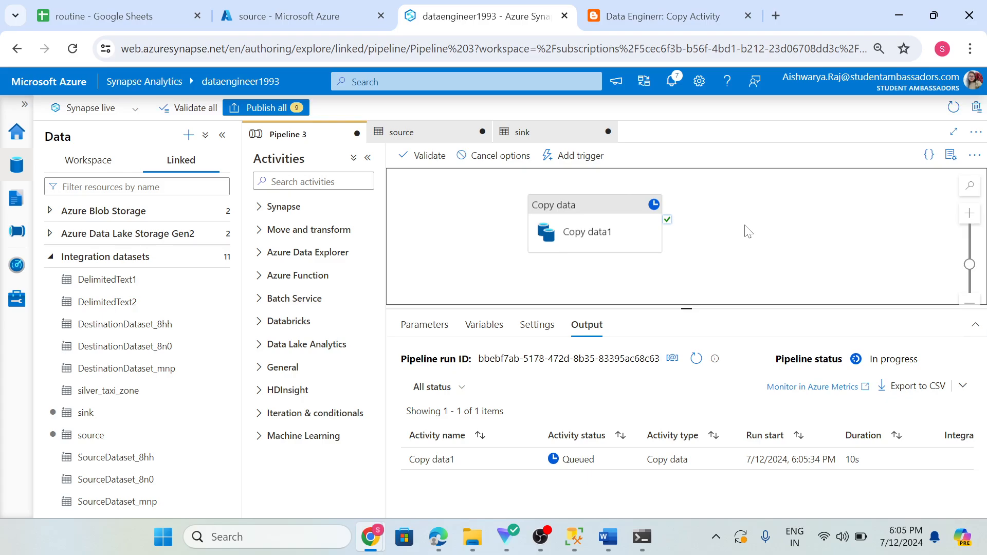
click(565, 235)
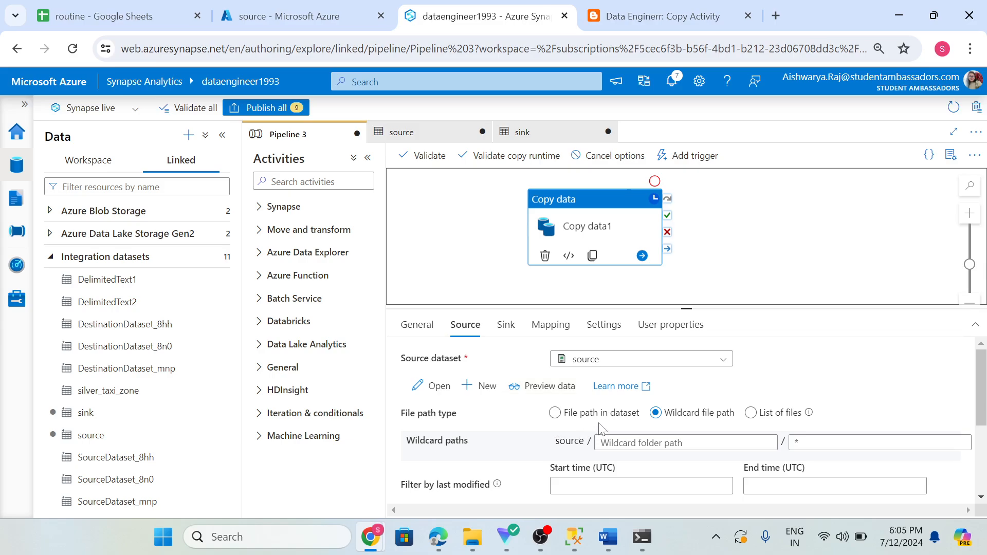
click(759, 271)
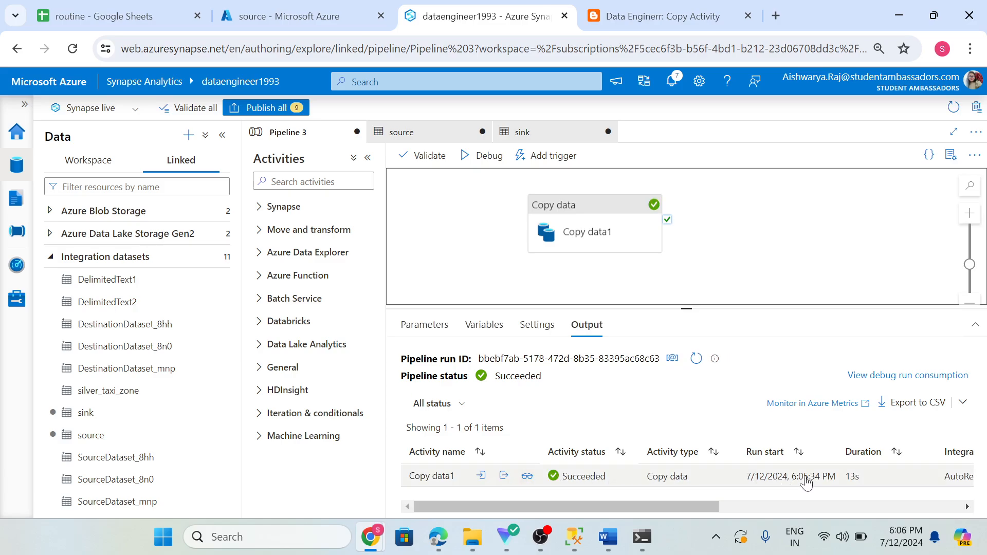
- Examine the container, directory and file name parts of the source dataset's file path, and return to Pipeline 3
click(400, 132)
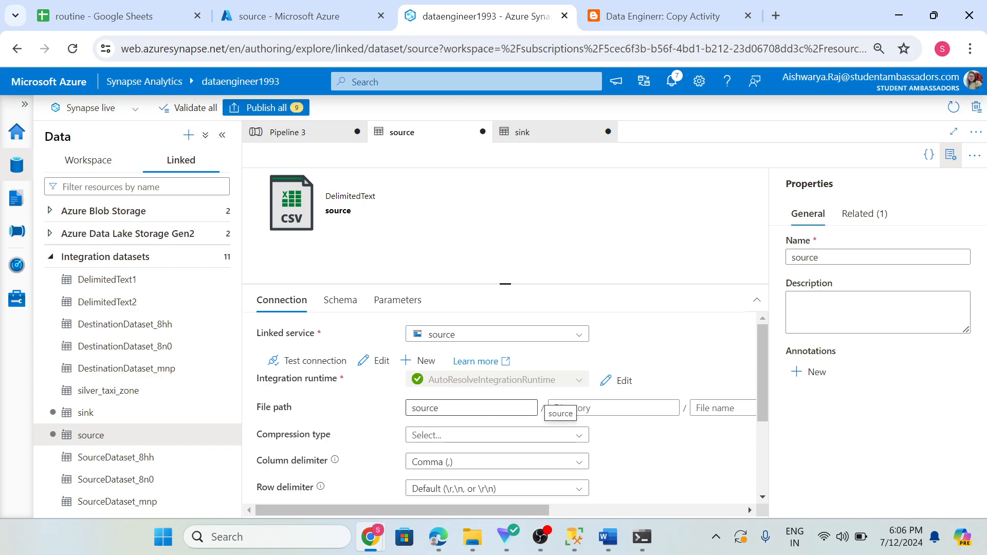
drag(534, 406, 404, 414)
click(334, 414)
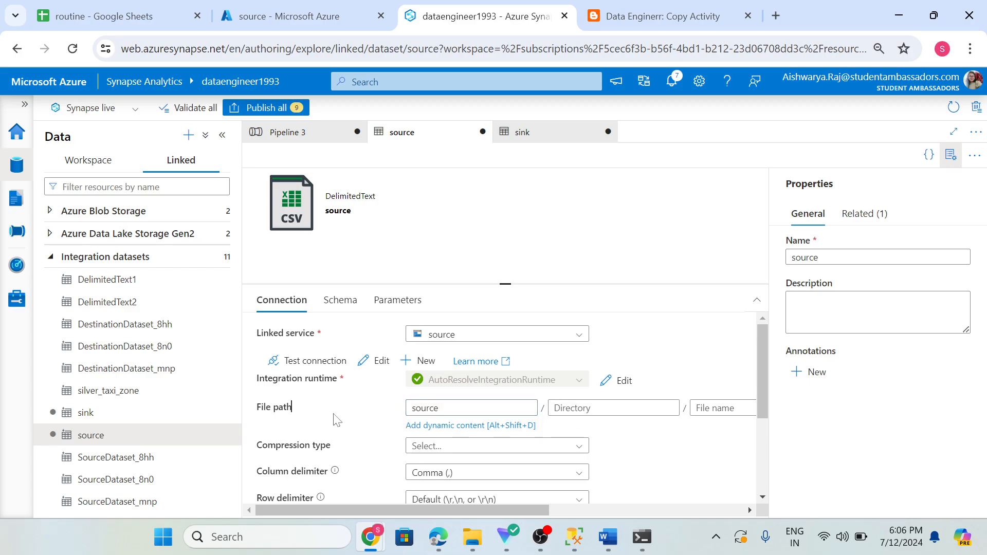
key(Tab)
key(Tab)
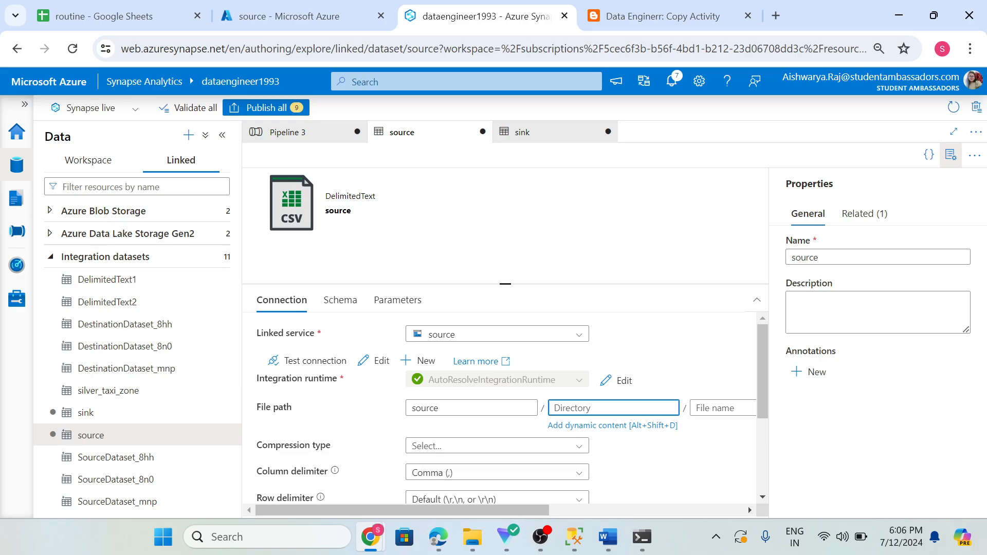
key(Tab)
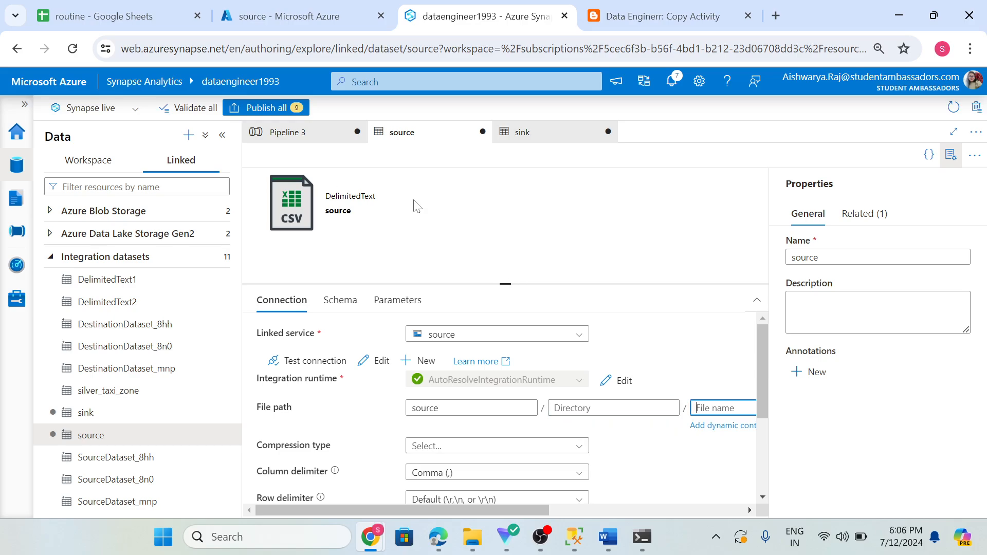
click(293, 135)
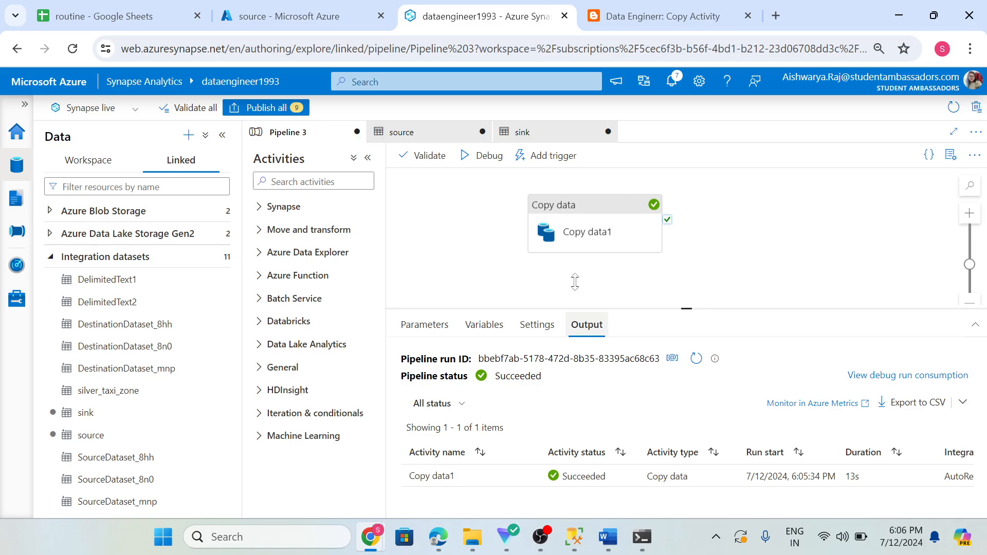
- Review the wildcard folder path and file name in Copy data1's source settings, and return to the run output
click(573, 223)
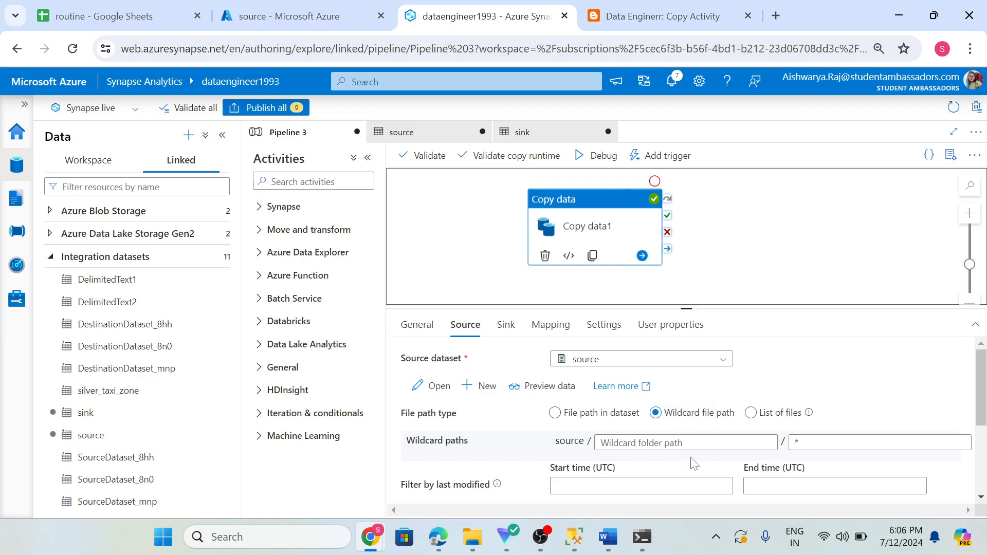
click(692, 443)
click(555, 413)
click(630, 443)
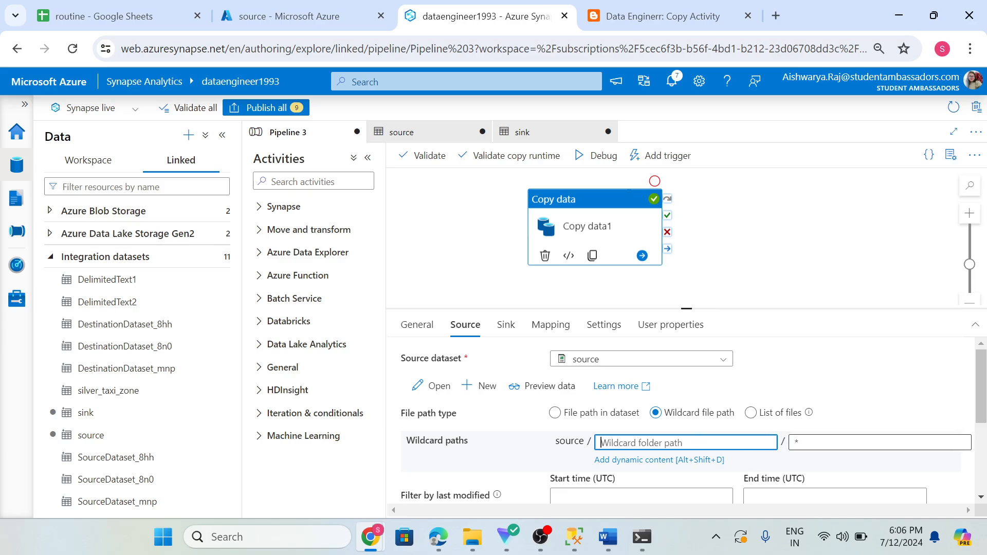
click(797, 442)
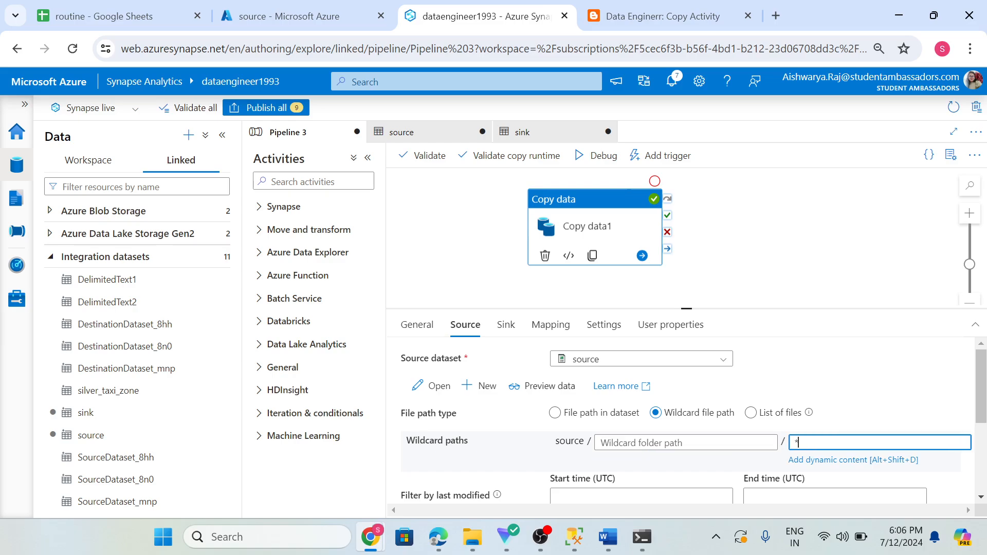
click(560, 416)
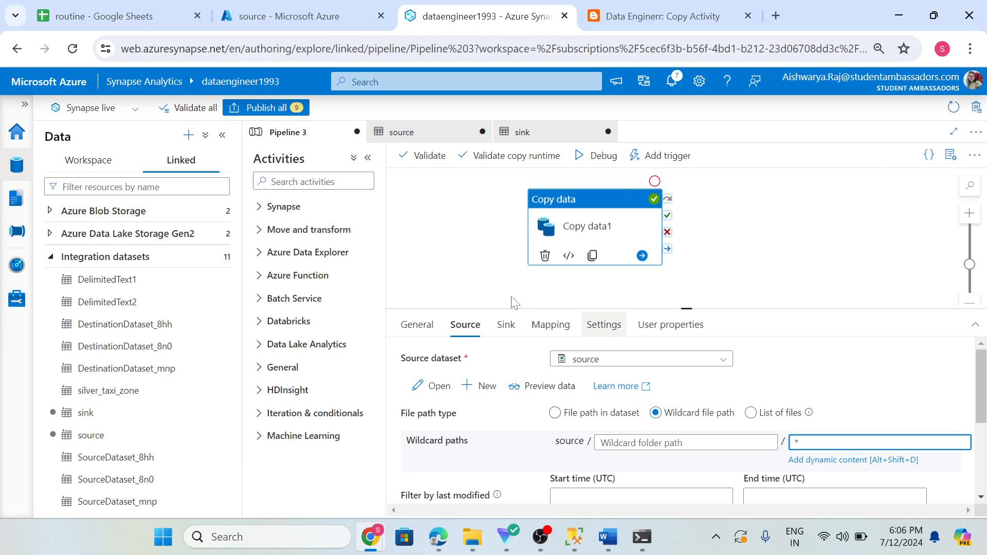
click(593, 277)
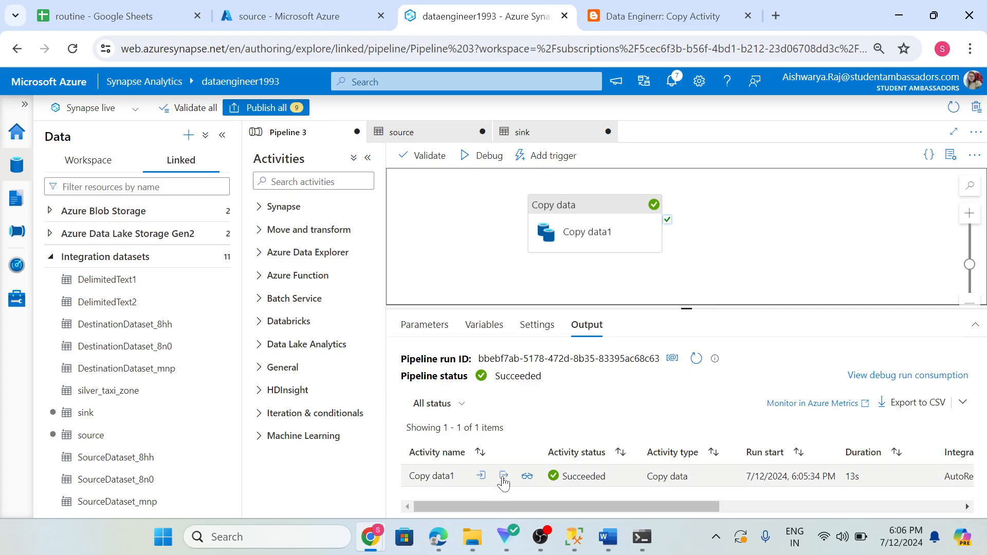
- Switch to the Azure portal and examine the copied files in the sink container of storagedata1993
click(286, 21)
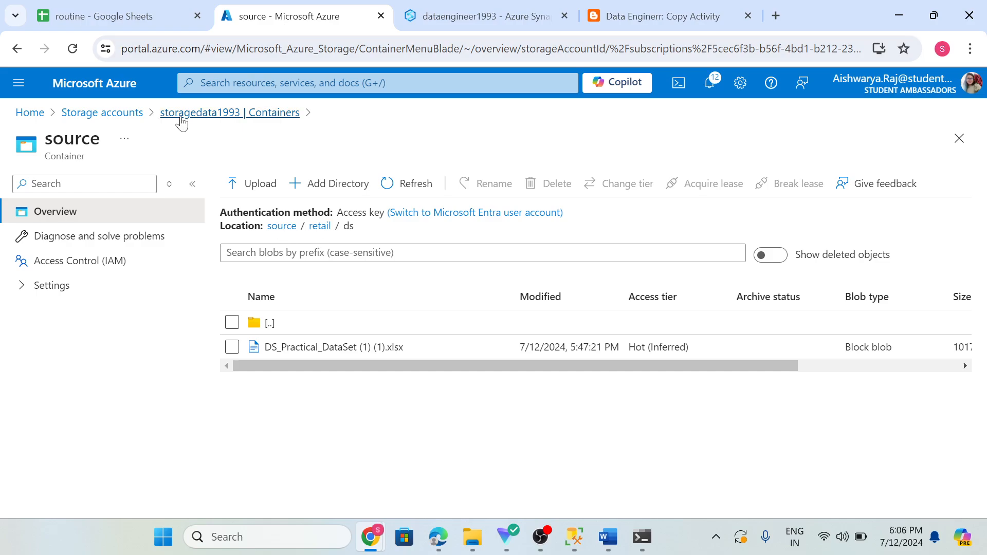
click(178, 114)
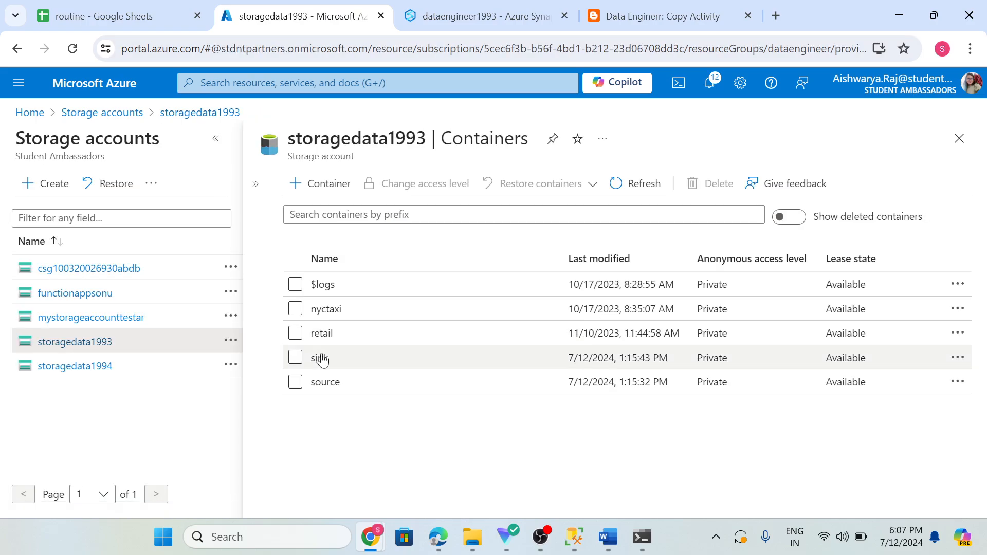
click(322, 359)
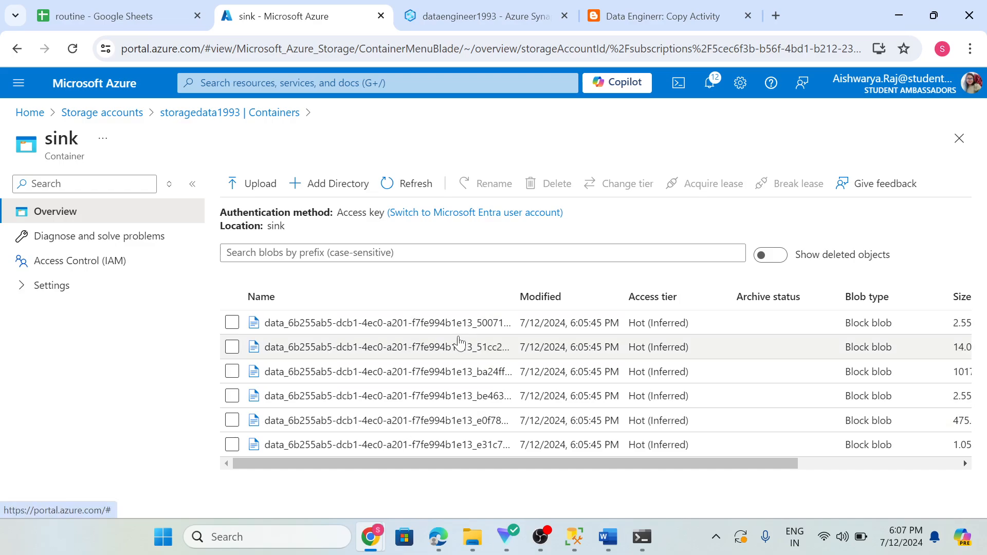
drag(545, 463, 412, 464)
- Delete all six copied data files from the sink container
click(232, 323)
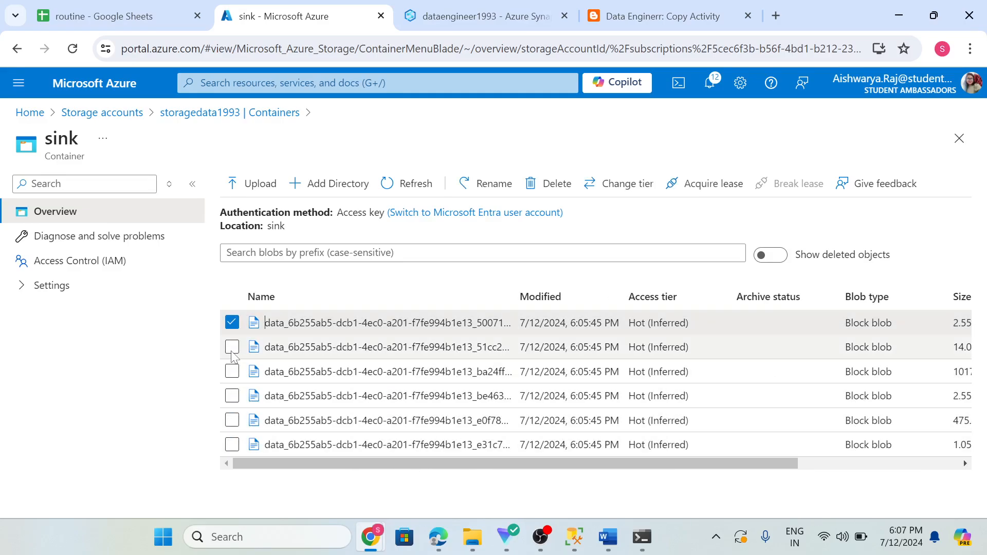
click(231, 347)
click(232, 371)
click(232, 396)
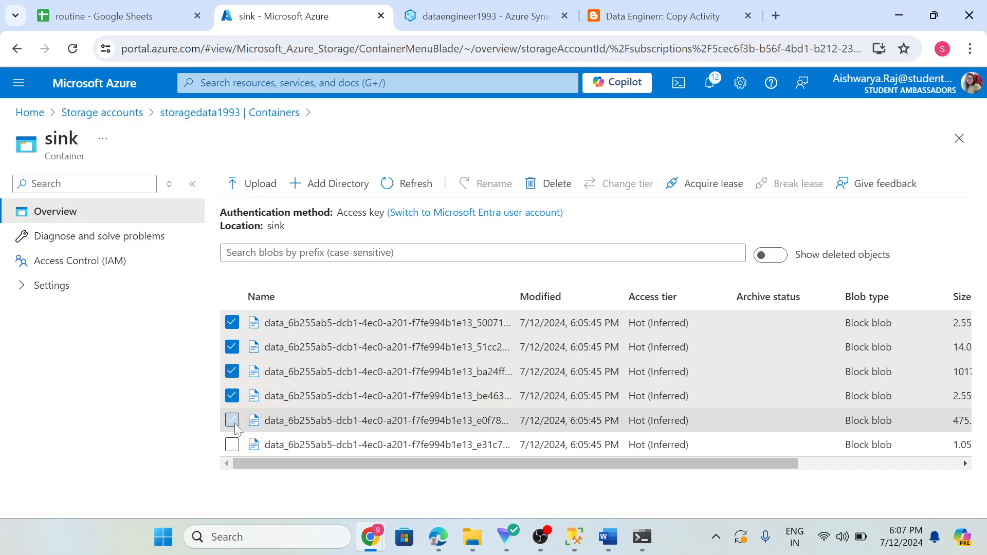
click(232, 420)
click(232, 444)
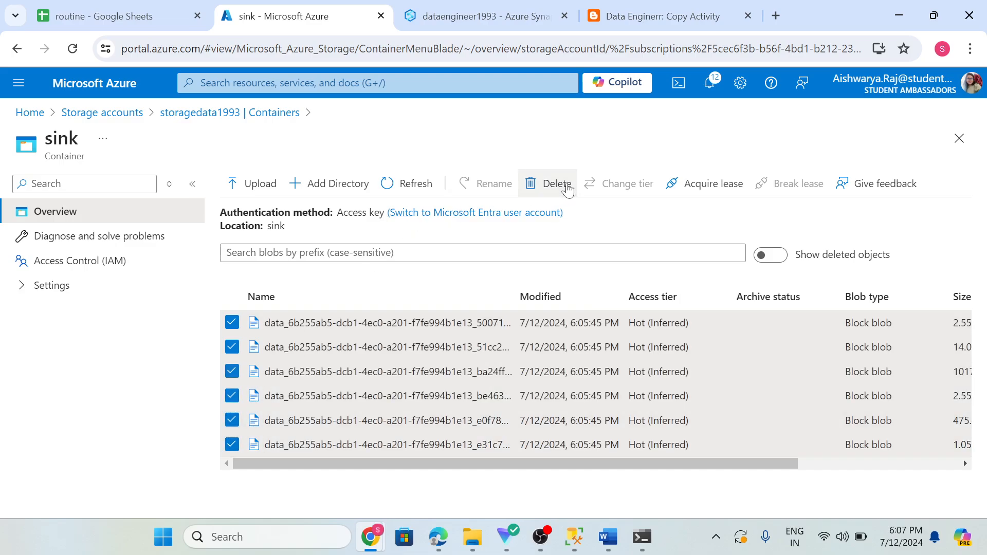
click(568, 190)
click(274, 291)
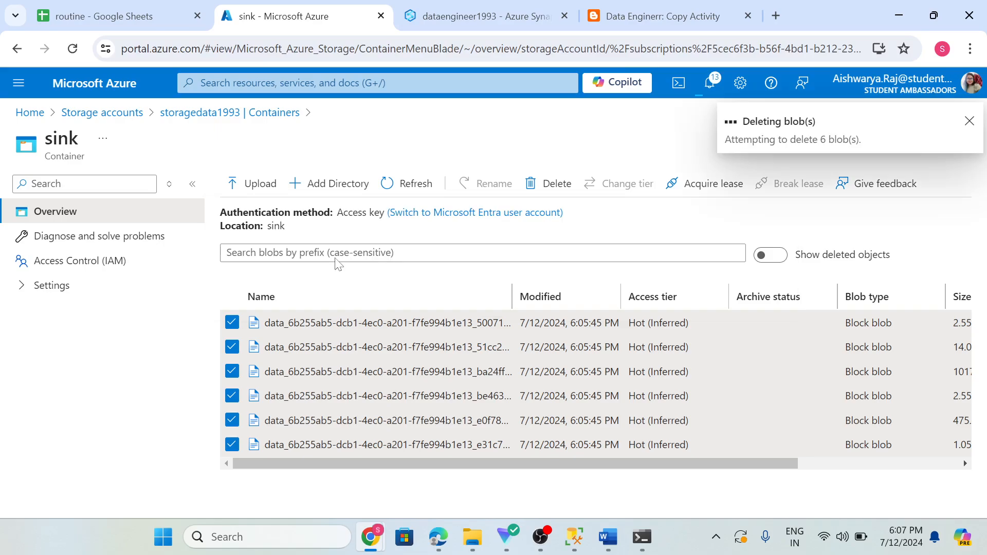
- Return to Synapse and set the copy behavior of Copy data1's sink to Preserve hierarchy
click(462, 20)
click(556, 230)
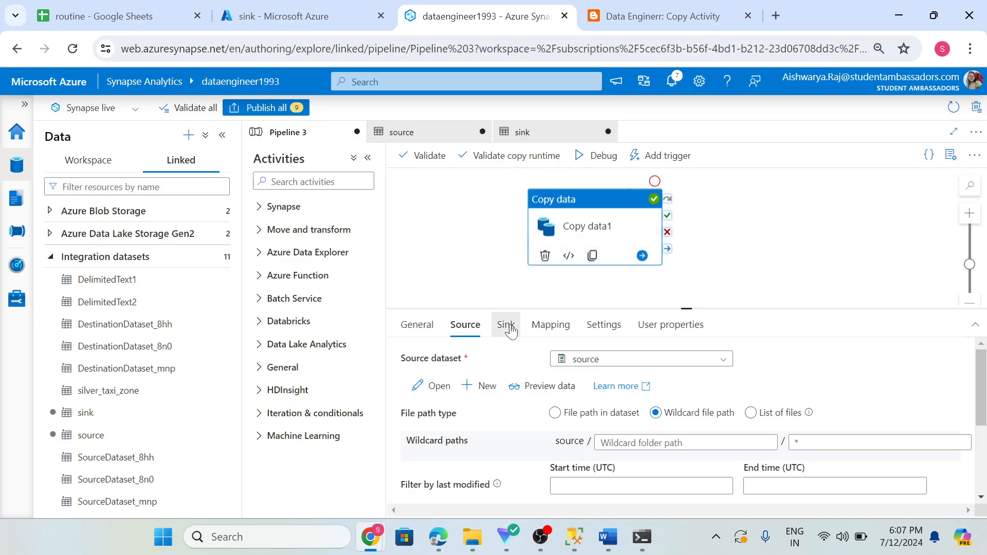
click(506, 324)
click(629, 394)
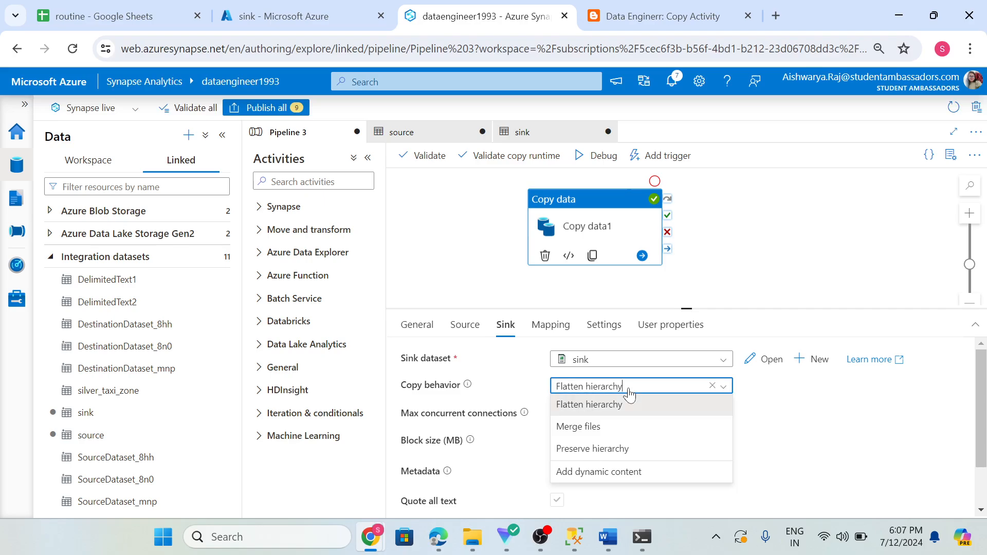
click(588, 452)
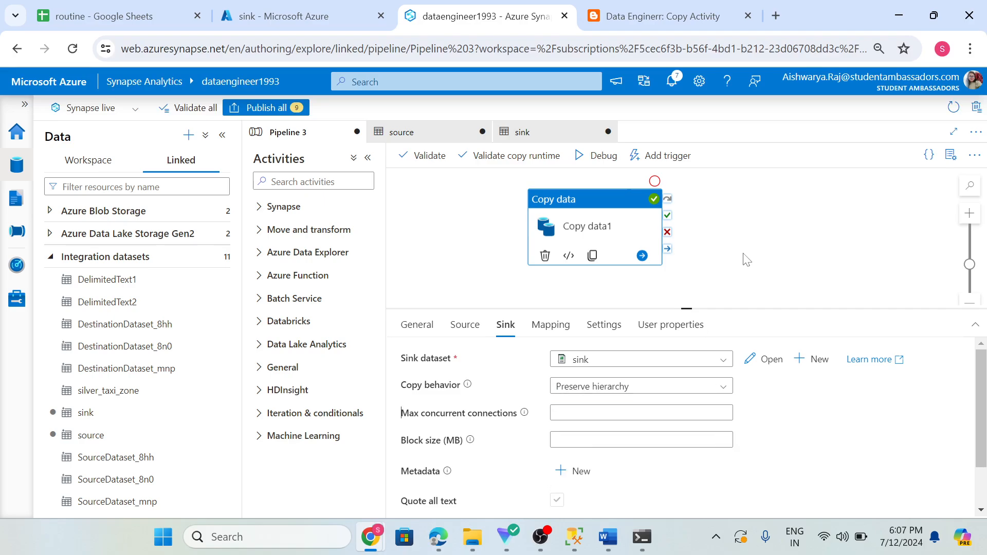
- Run Pipeline 3 in debug with the database parameter nyc_taxi_ldw and show the run output
click(553, 335)
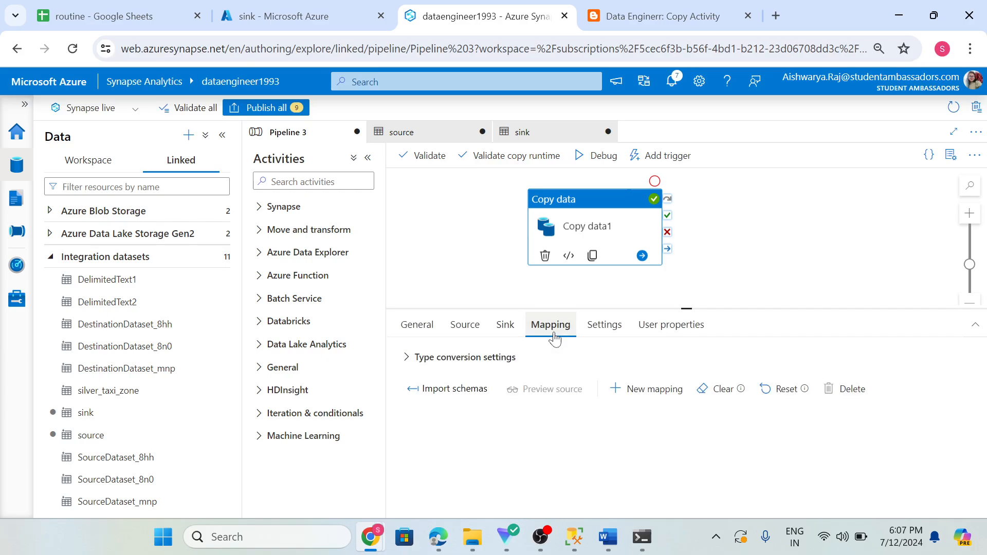
click(507, 328)
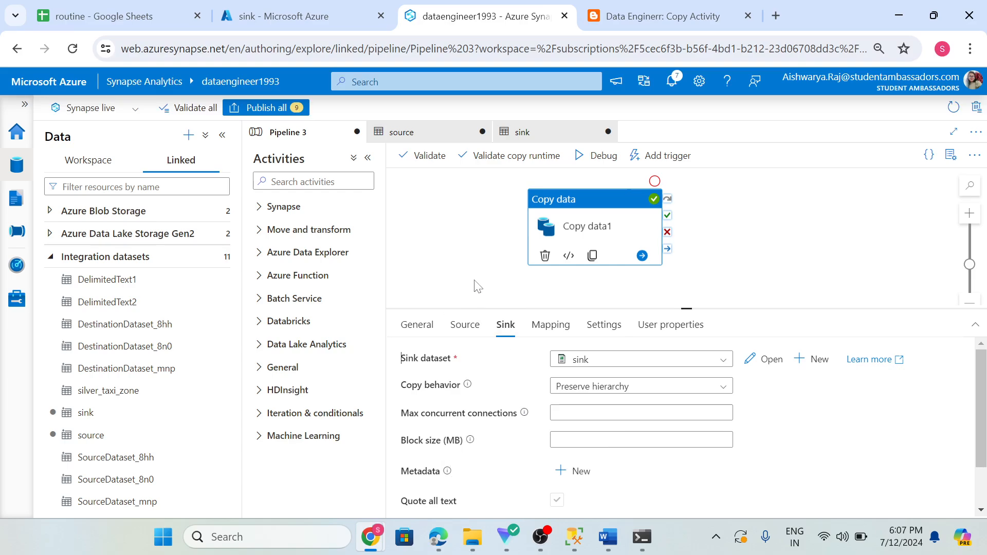
click(599, 156)
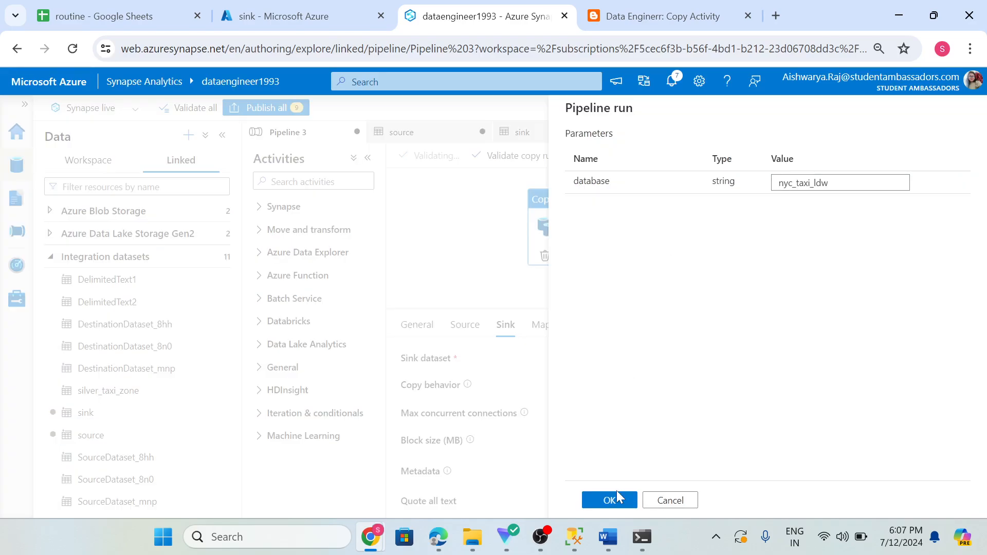
click(621, 499)
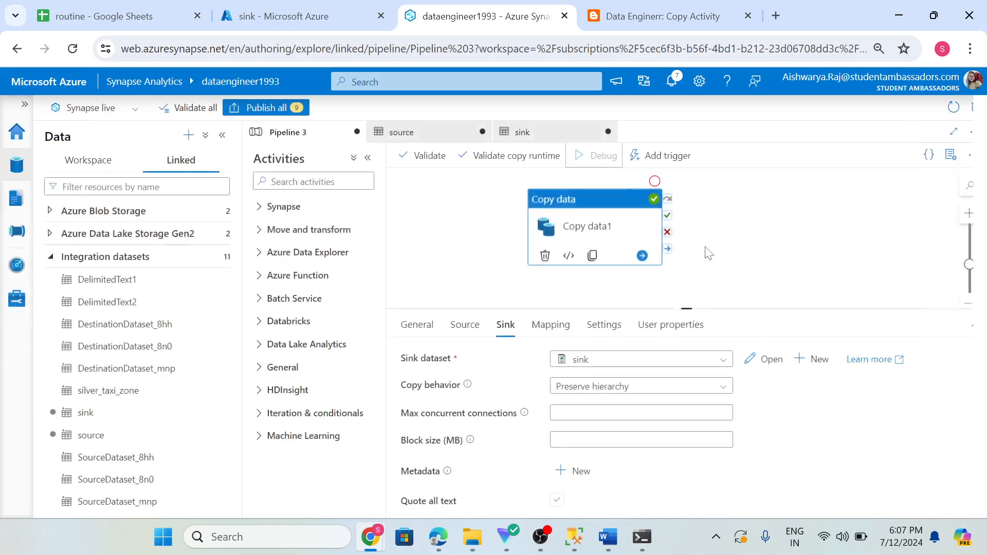
click(732, 248)
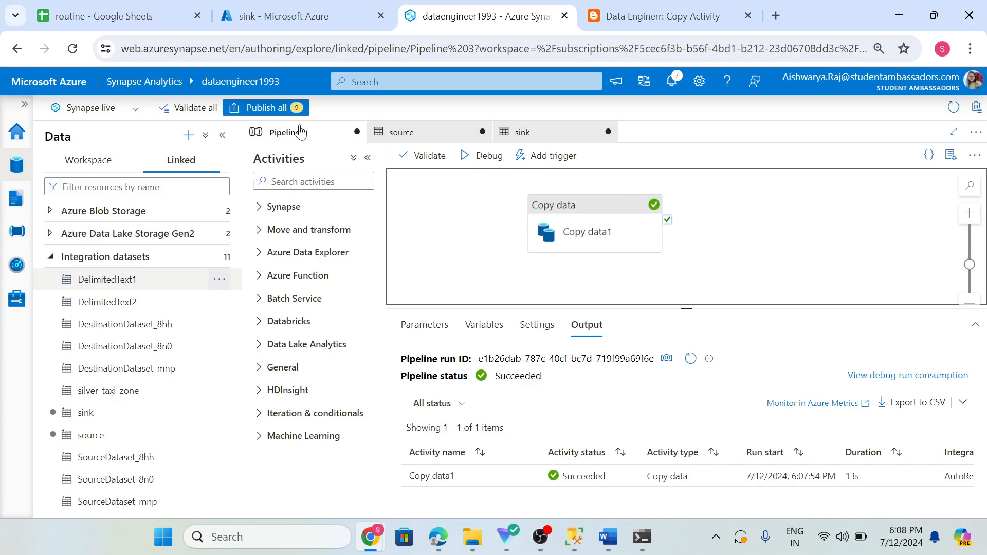
- Switch to the Azure portal, refresh the sink container and examine the contents of its customer folder
click(261, 19)
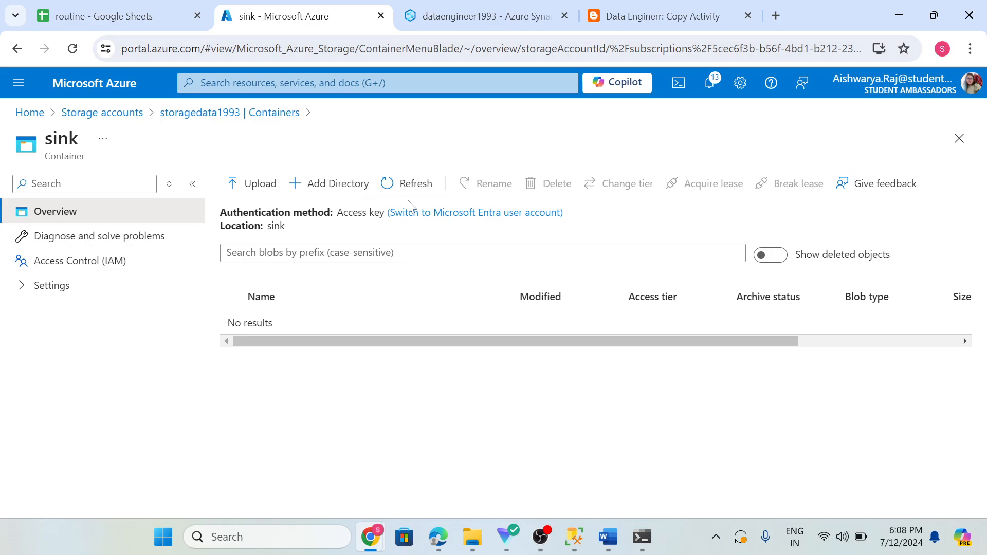
click(399, 189)
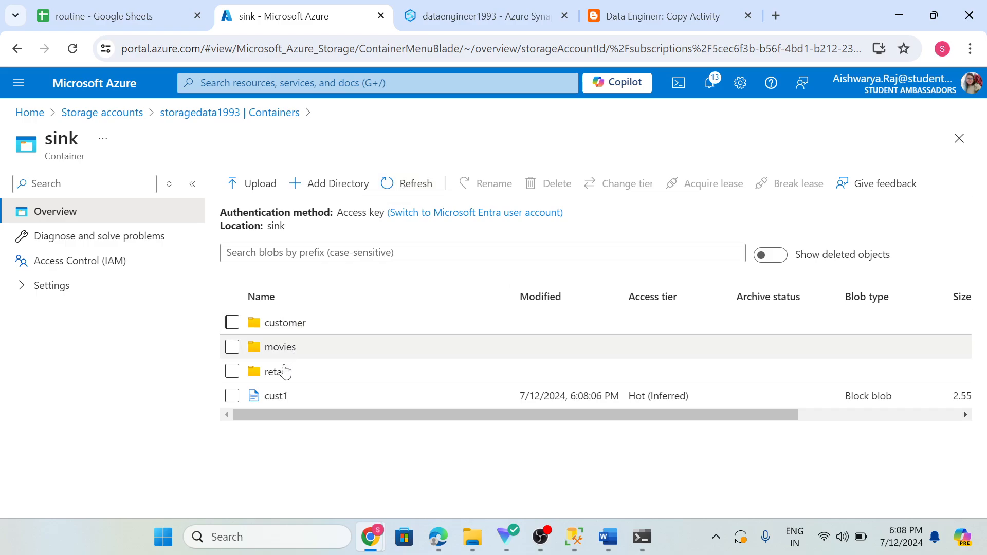
click(285, 326)
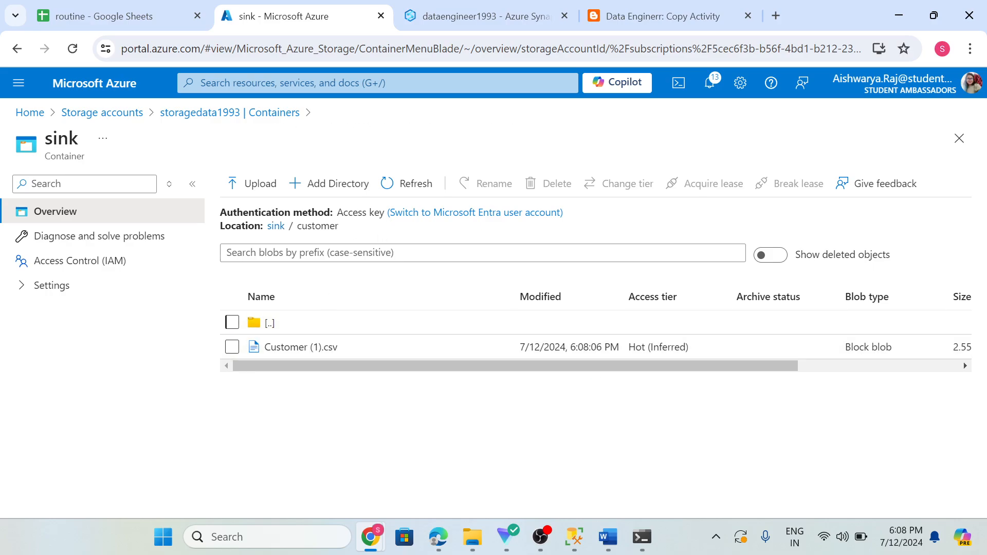
click(276, 228)
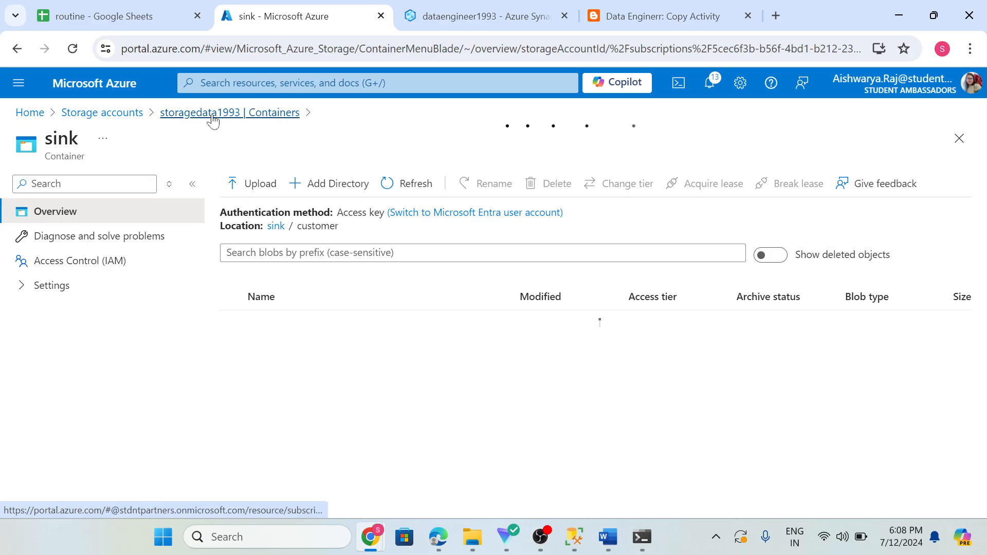
- Compare the folder structure of storagedata1993's source container with that of its sink container
click(212, 114)
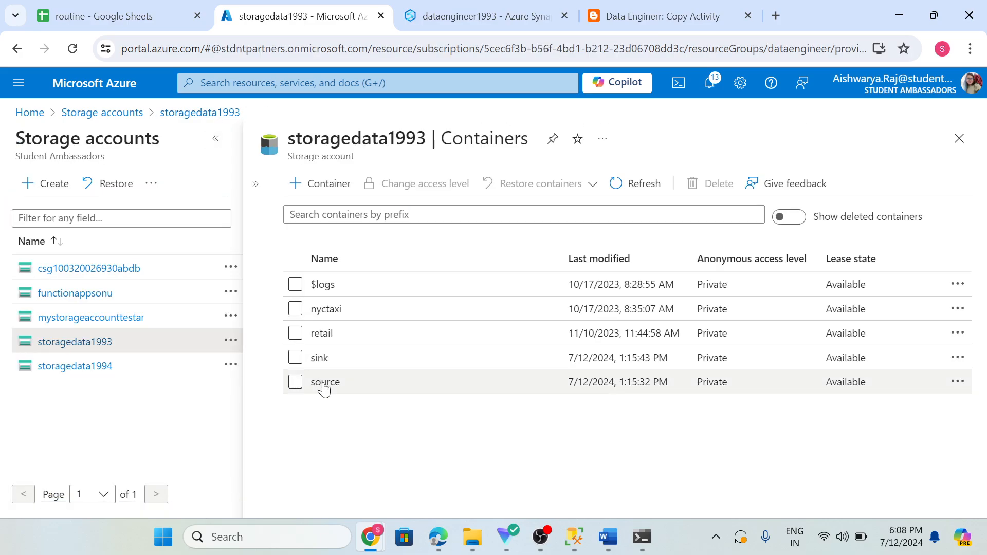
click(324, 385)
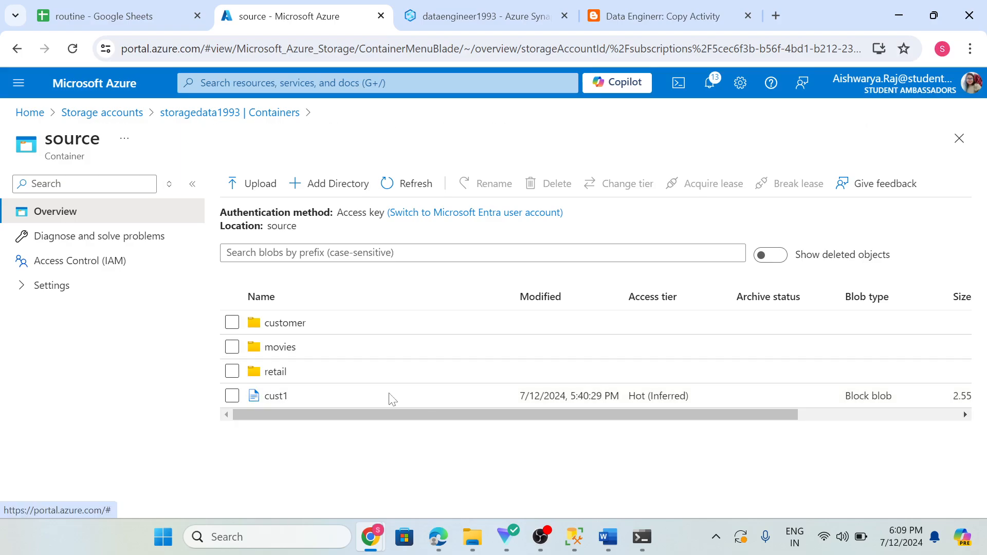
click(211, 114)
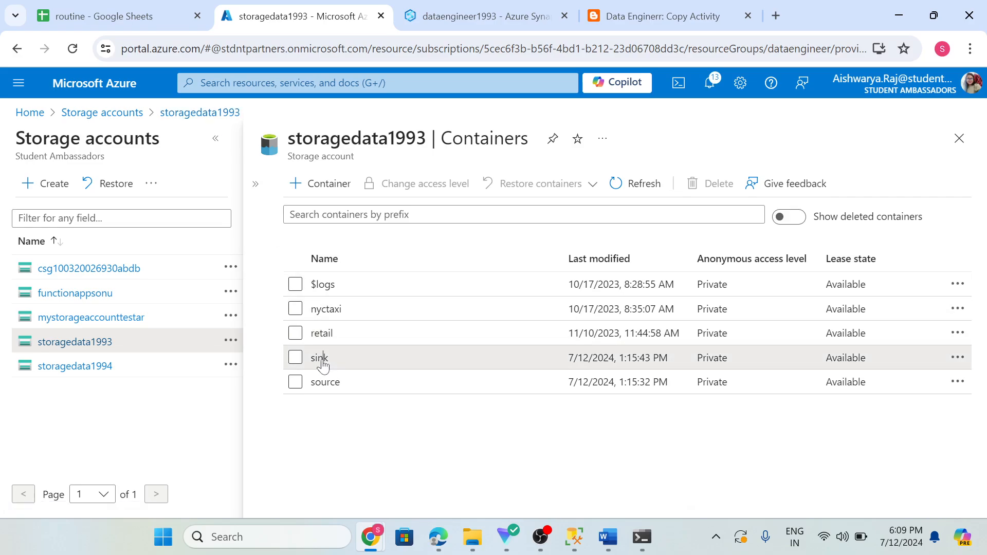
click(323, 362)
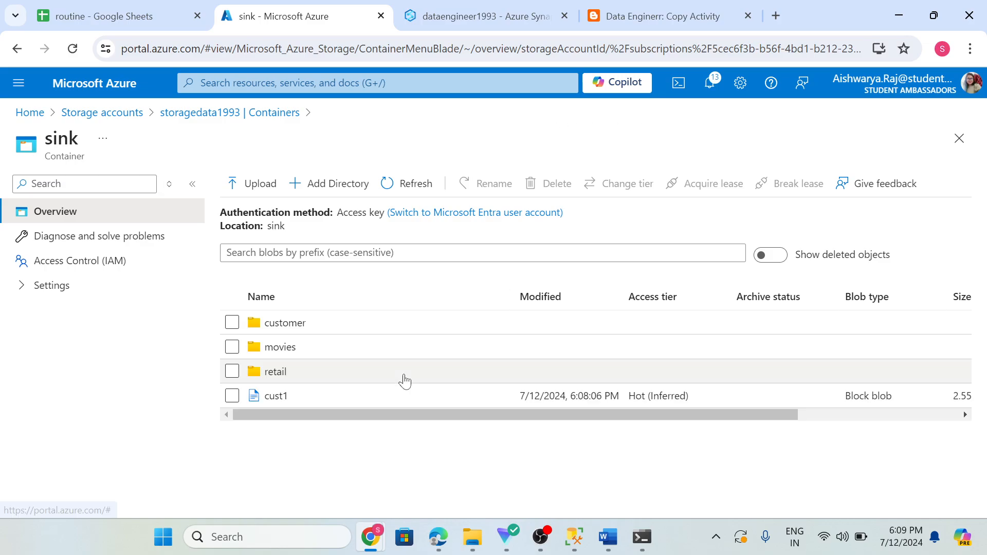
- Return to Synapse and review Copy data1's general settings, from name and activity state to retry and secure options
click(512, 17)
click(606, 229)
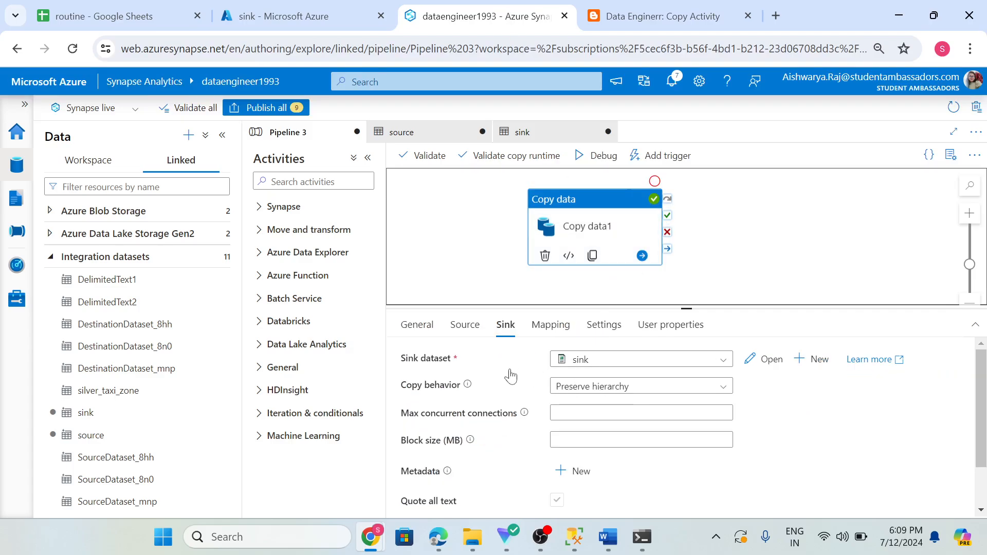
click(429, 329)
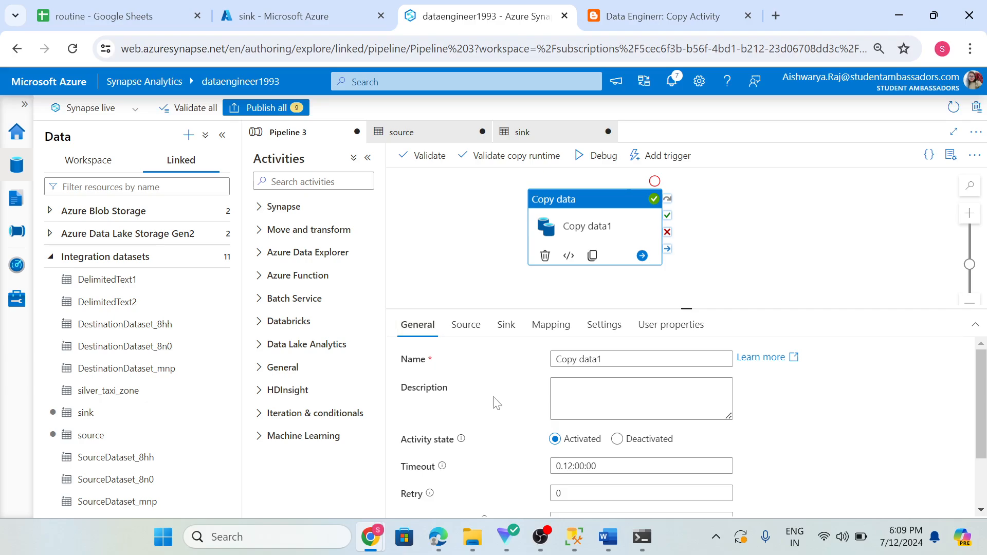
scroll(428, 411, down, 2)
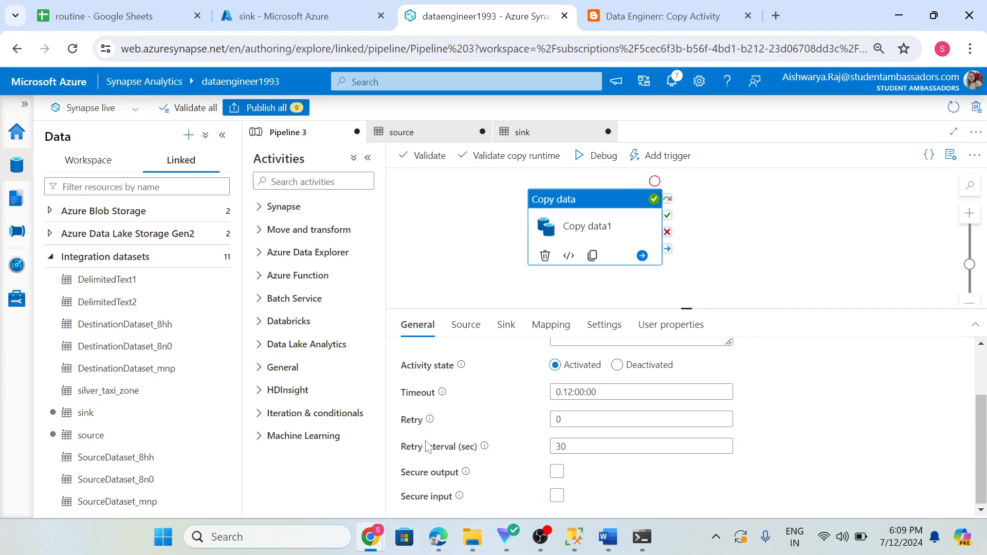
scroll(429, 443, up, 2)
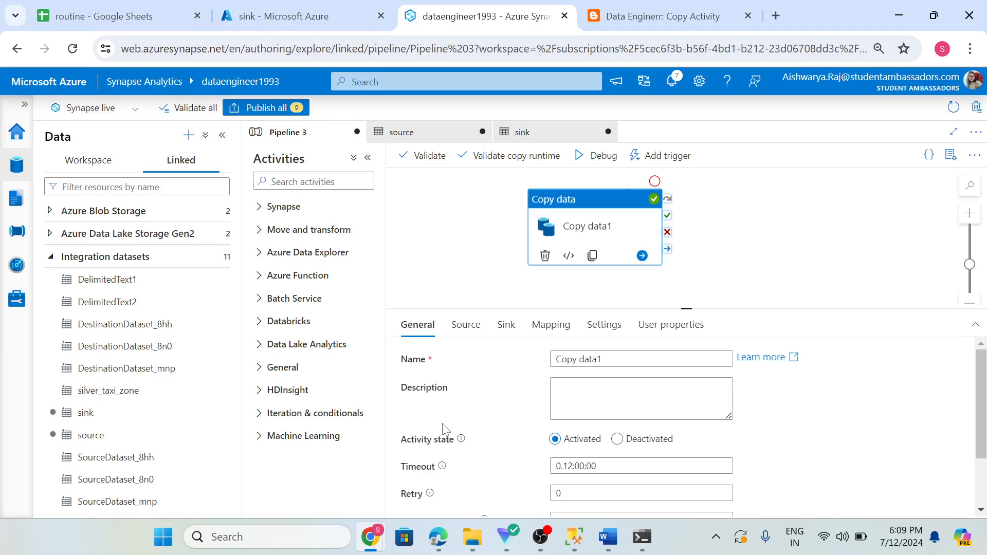
scroll(458, 442, down, 2)
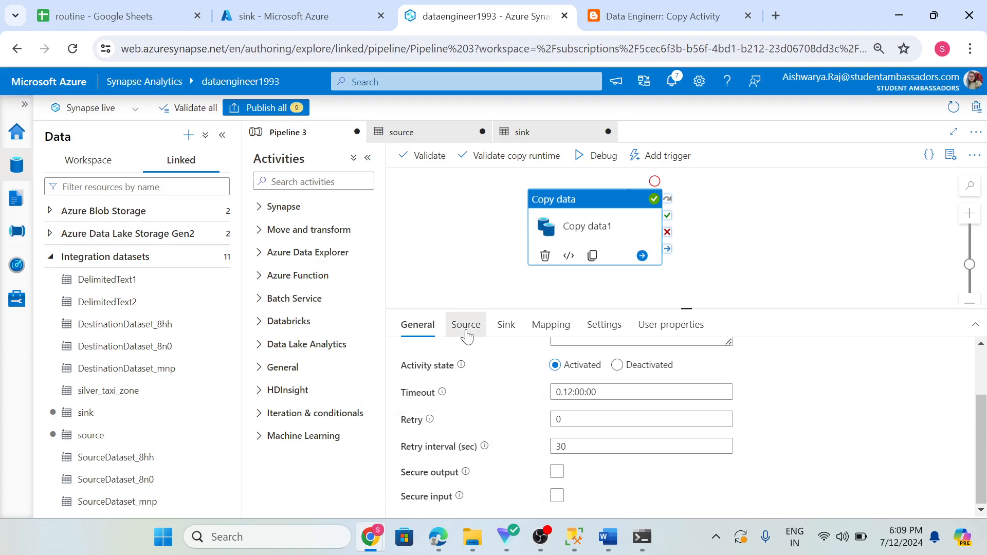
- Review Copy data1's source options, mapping, settings and user properties, and return to the source settings
click(465, 325)
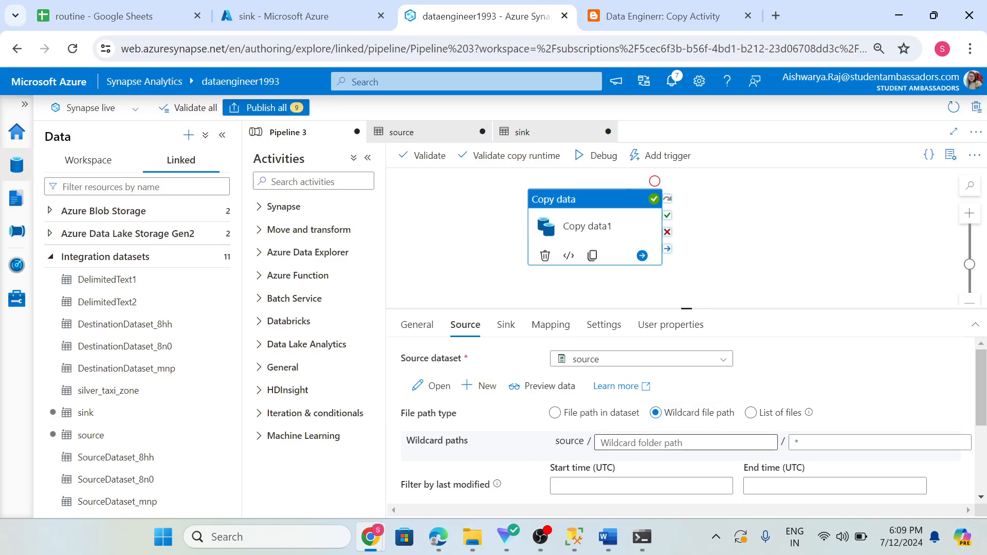
scroll(441, 379, down, 4)
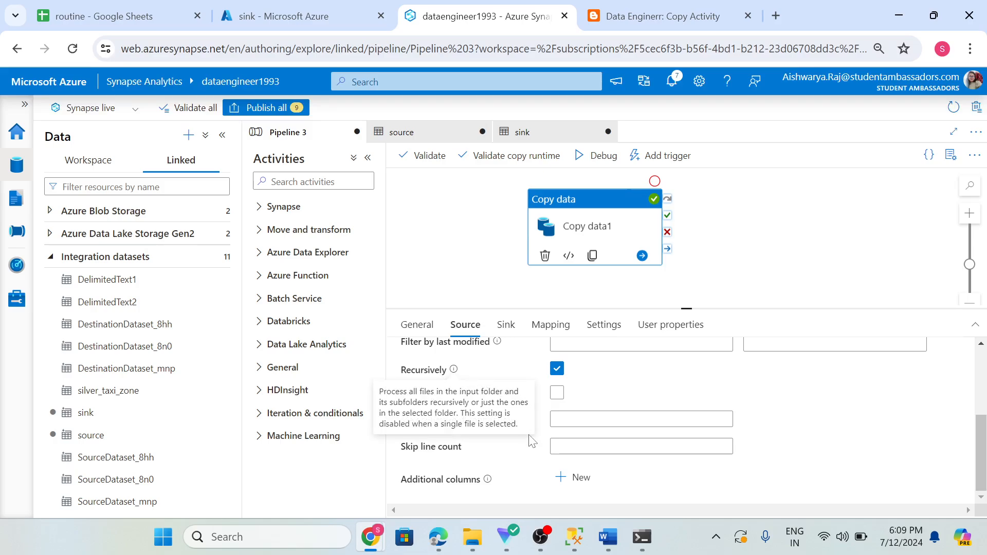
scroll(543, 447, up, 5)
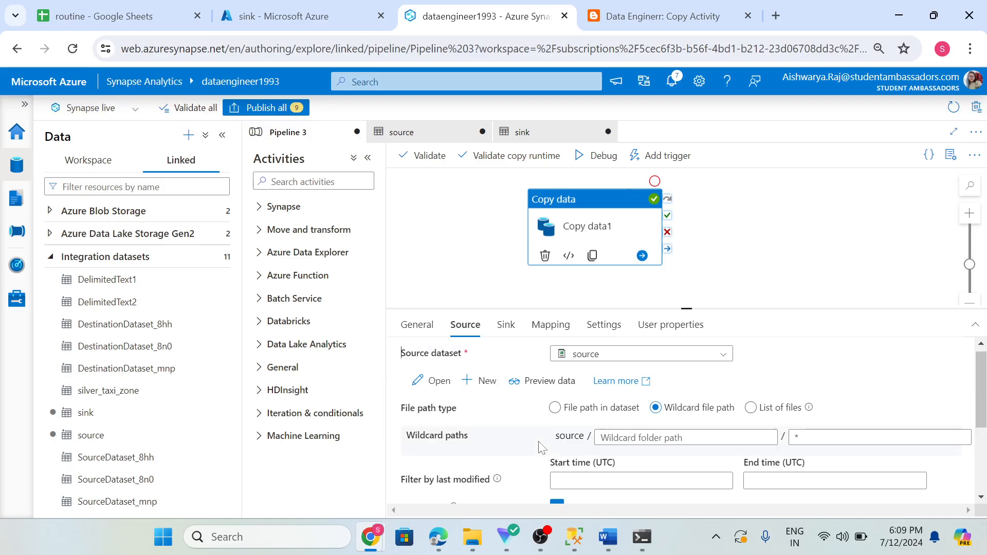
click(548, 339)
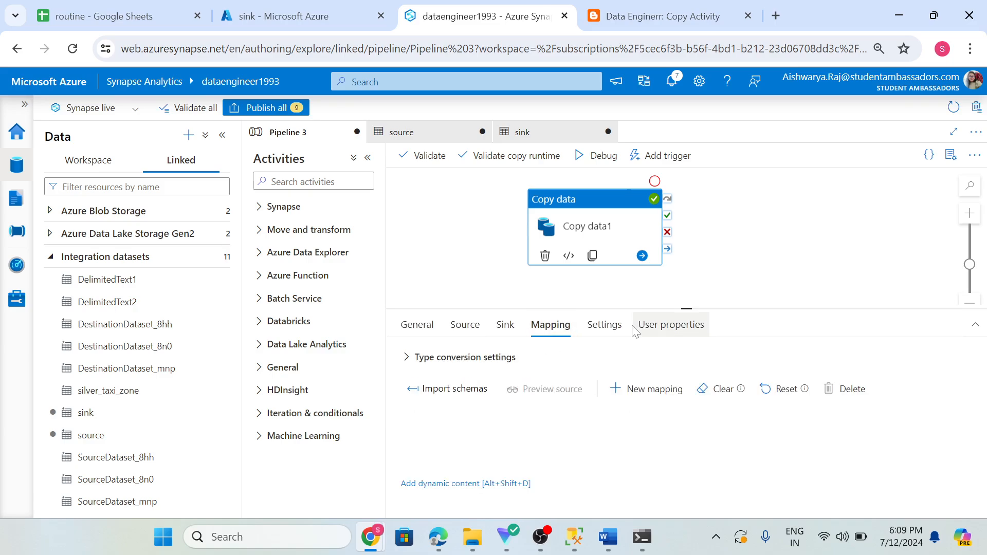
click(613, 329)
click(670, 325)
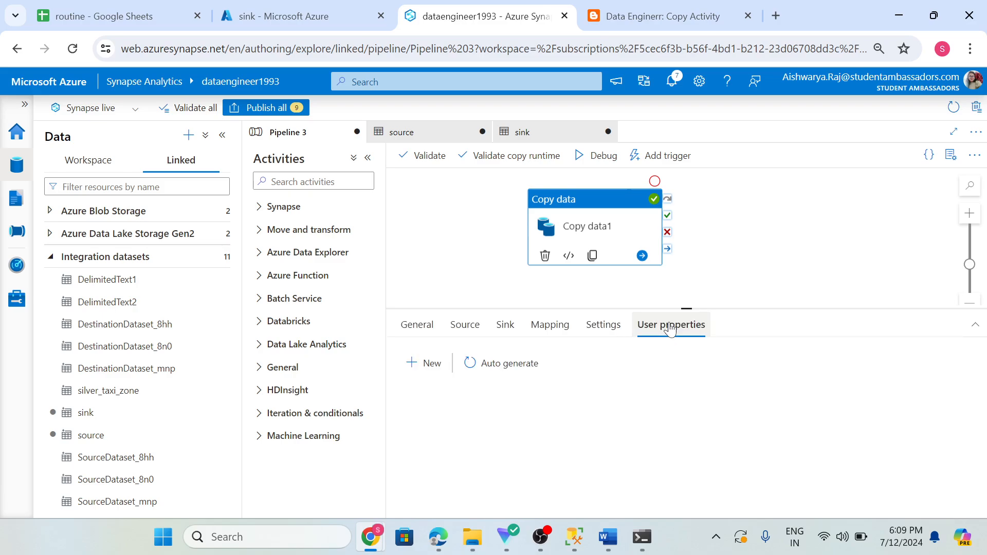
click(476, 328)
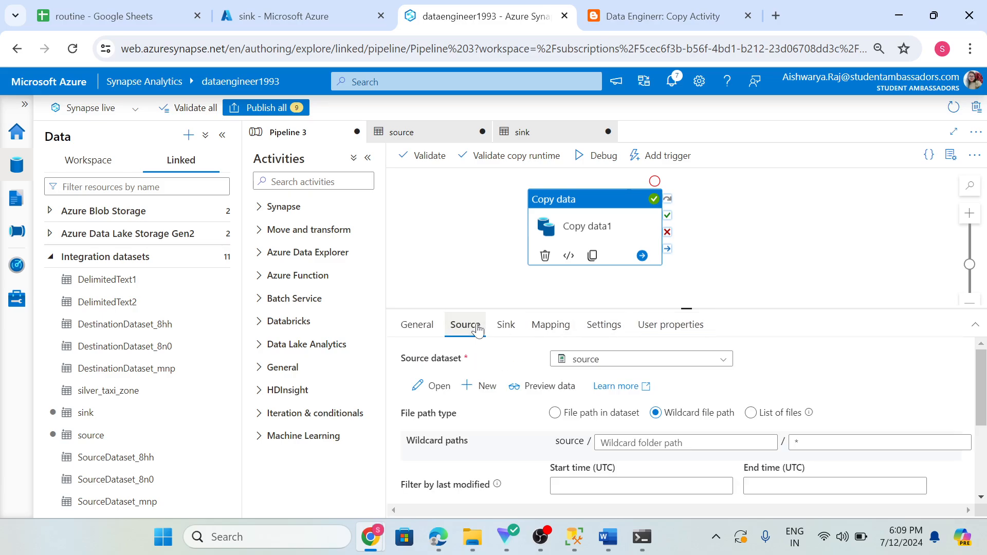